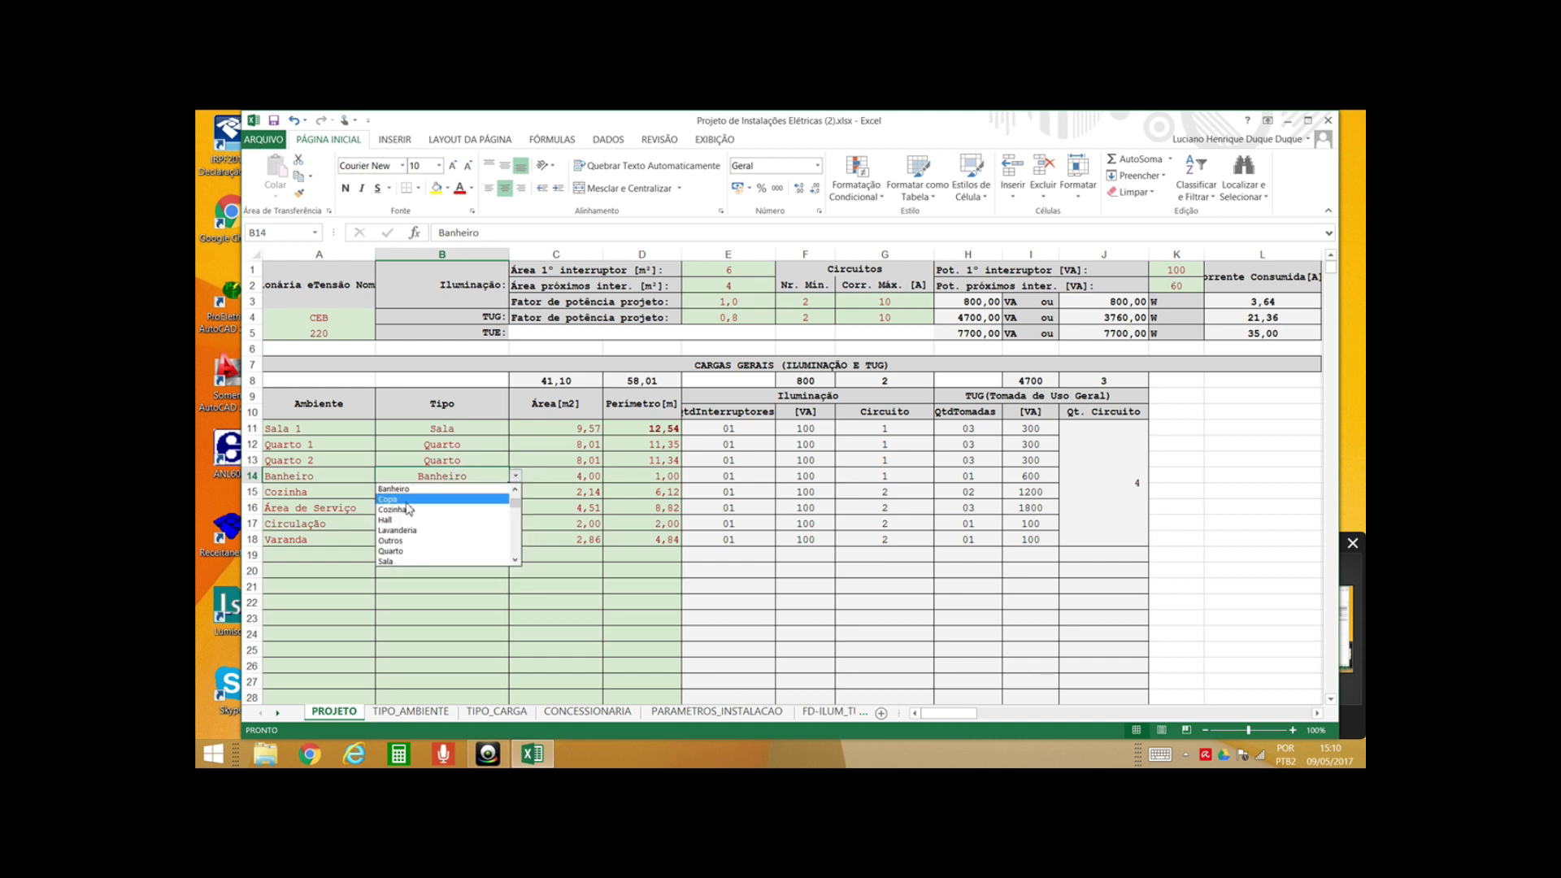
Review the room type options for Banheiro and the area, switch, lighting and outlet cells of the Sala 1 row
click(516, 475)
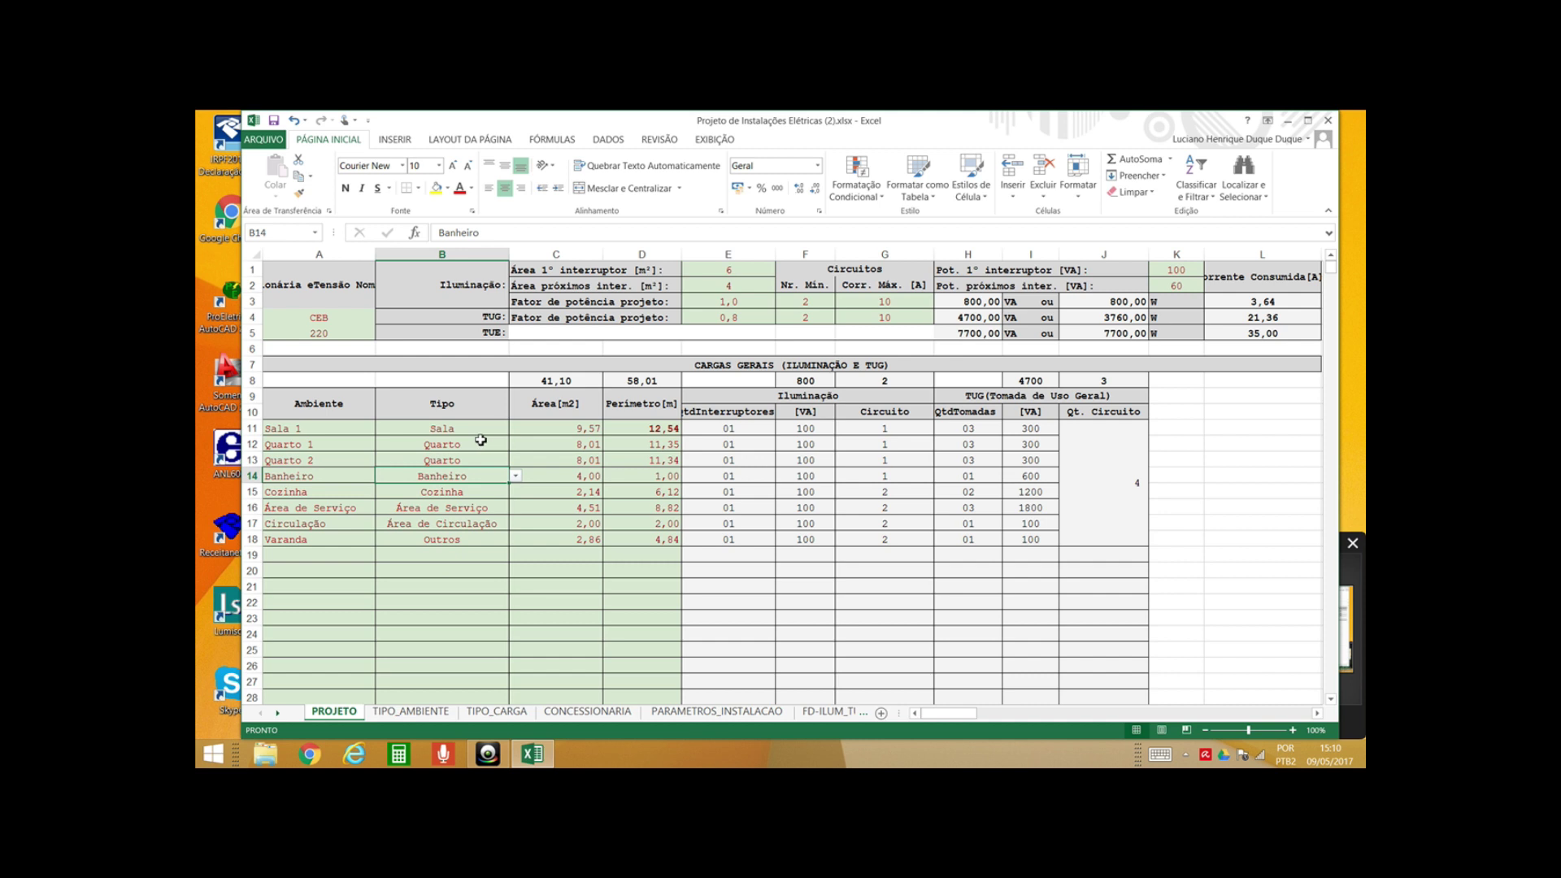
click(579, 428)
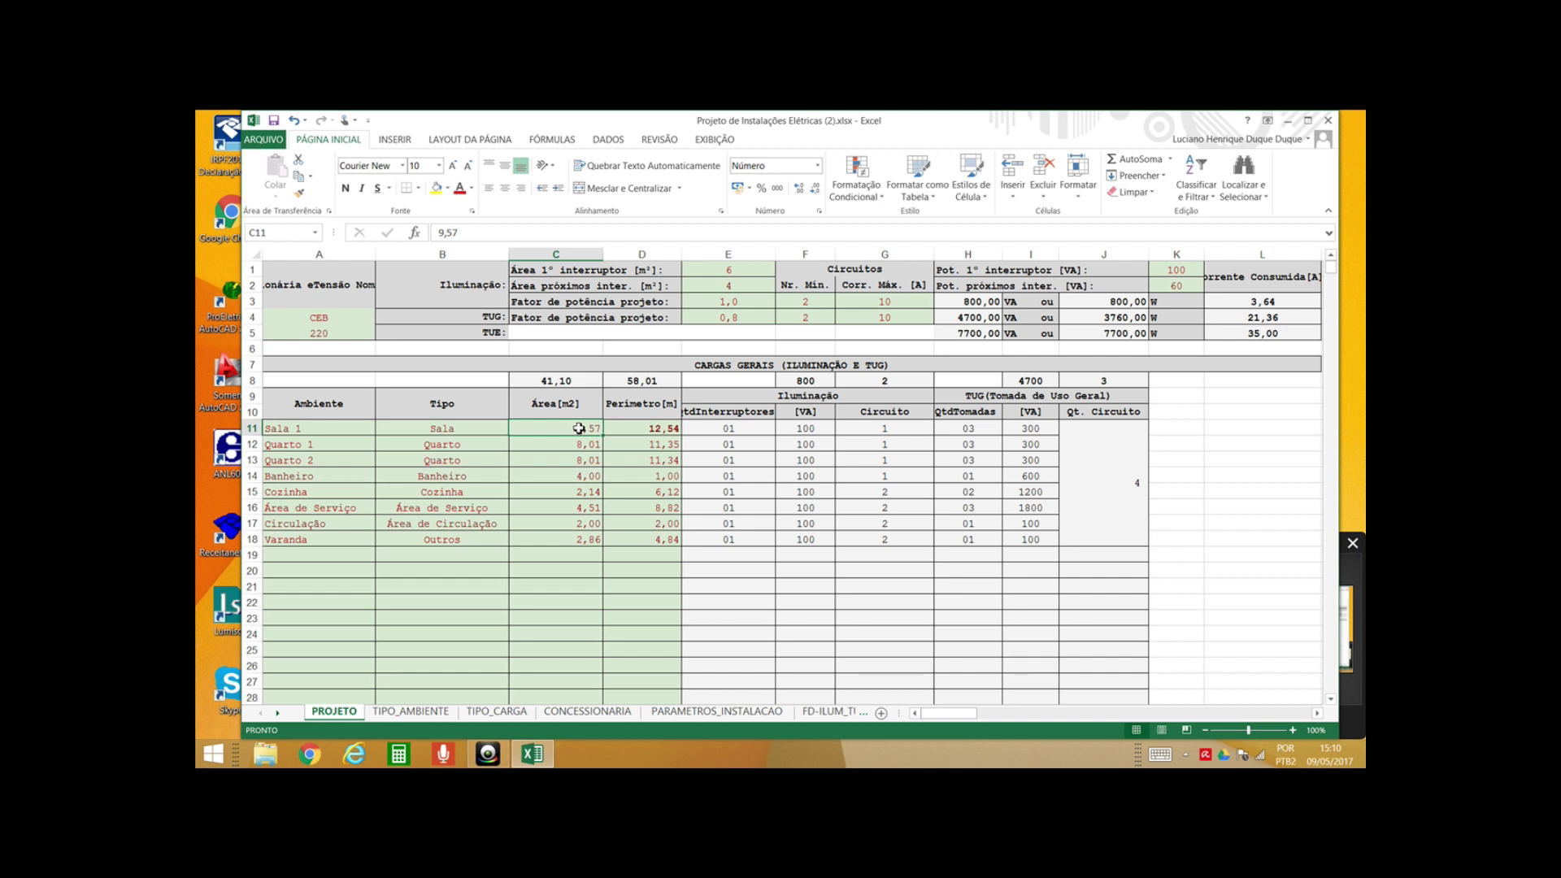
click(720, 429)
click(793, 429)
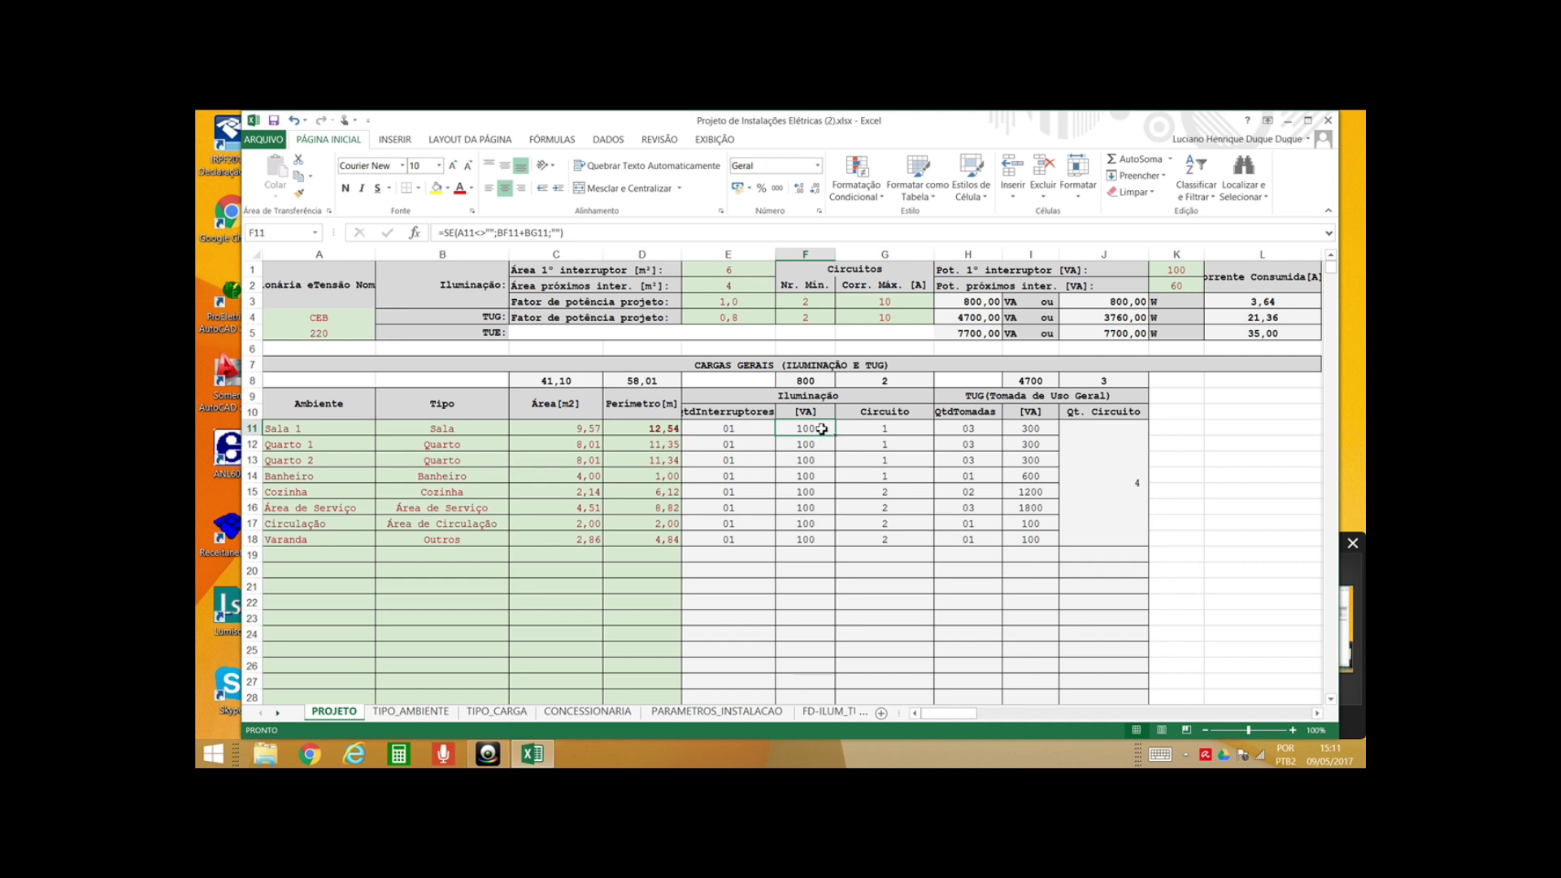
click(967, 431)
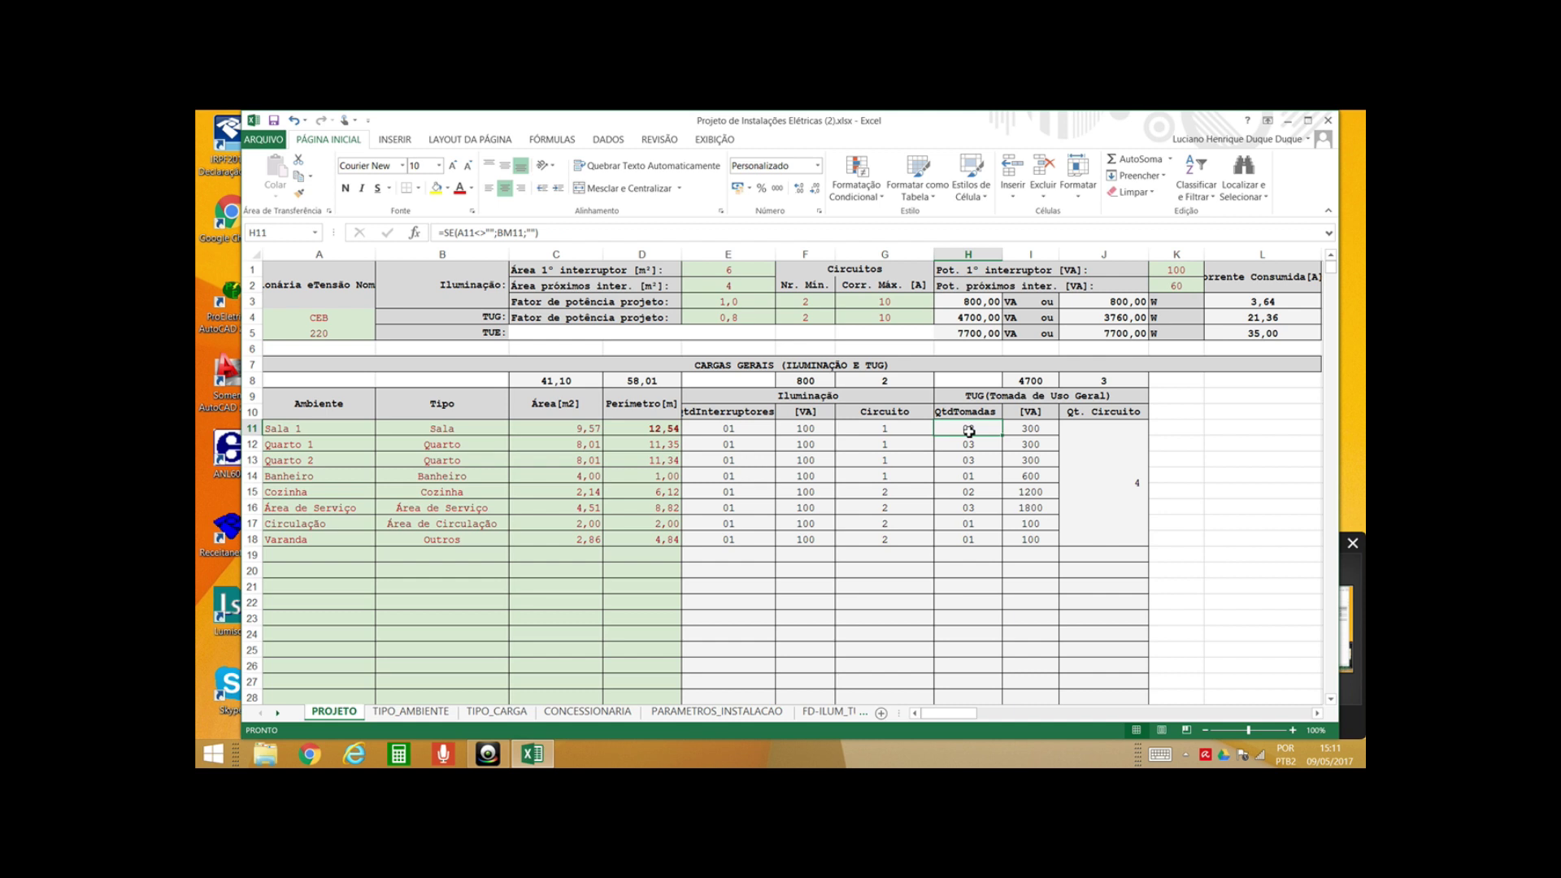
click(1016, 428)
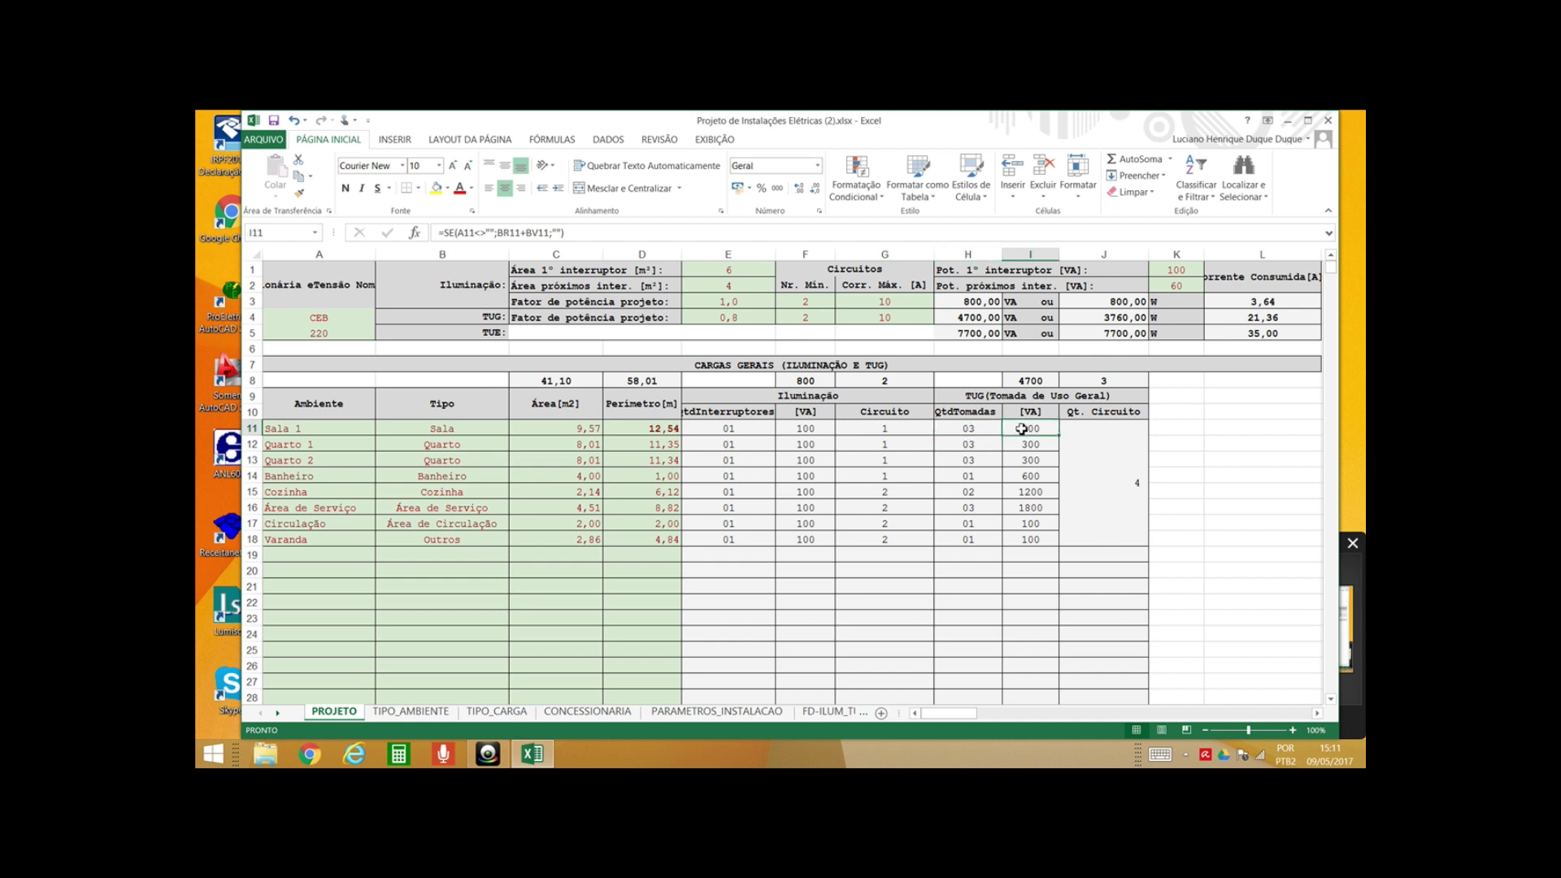
Set the Sala 1 area to 10 m² and check the row's lighting load cell
click(596, 429)
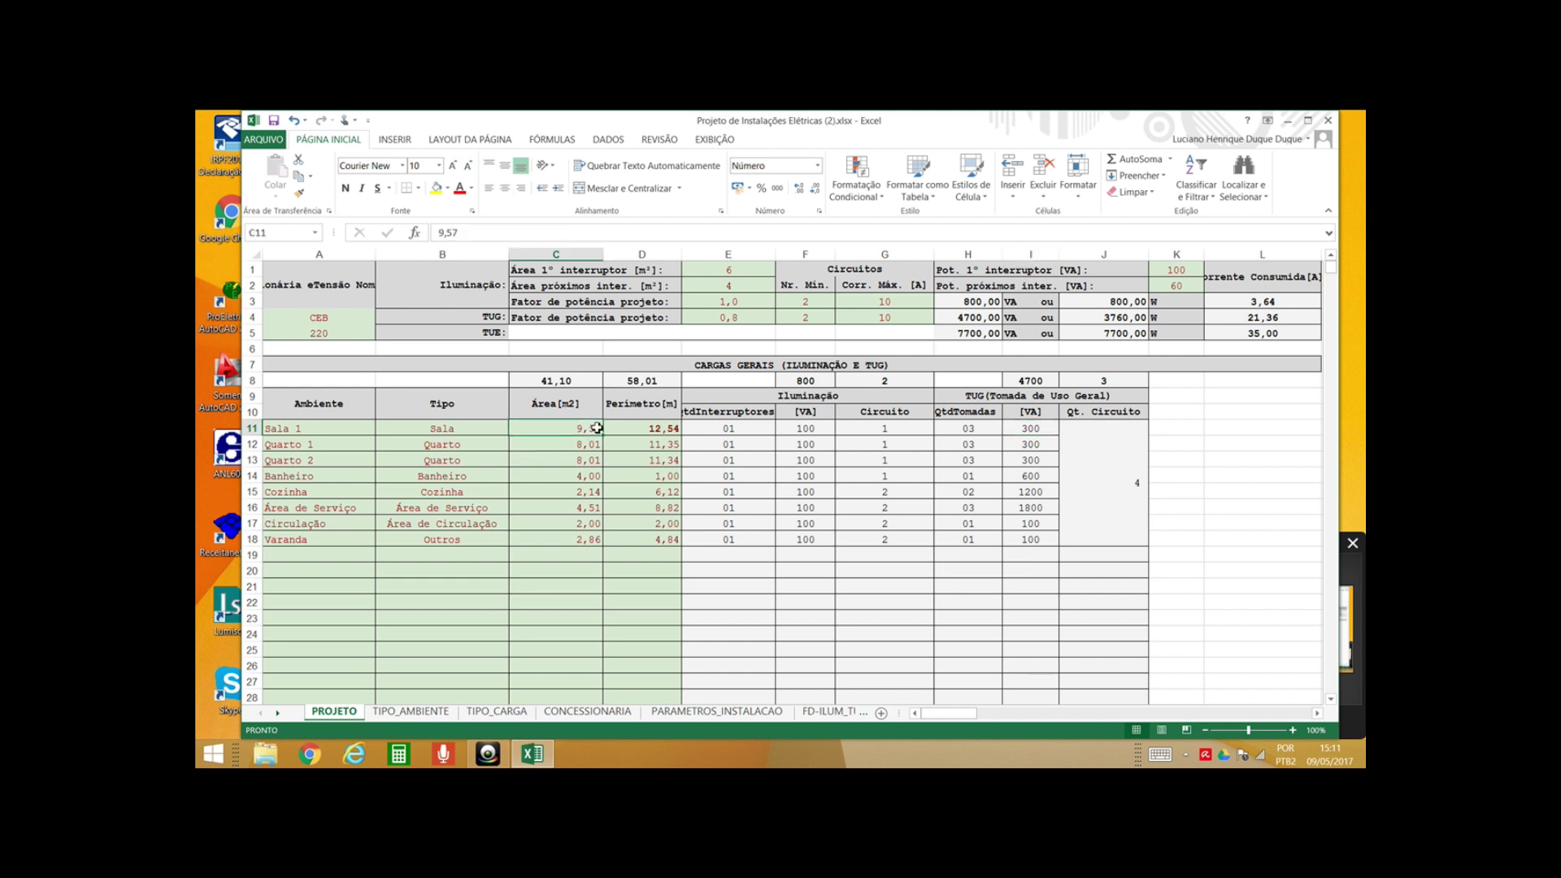
text(10)
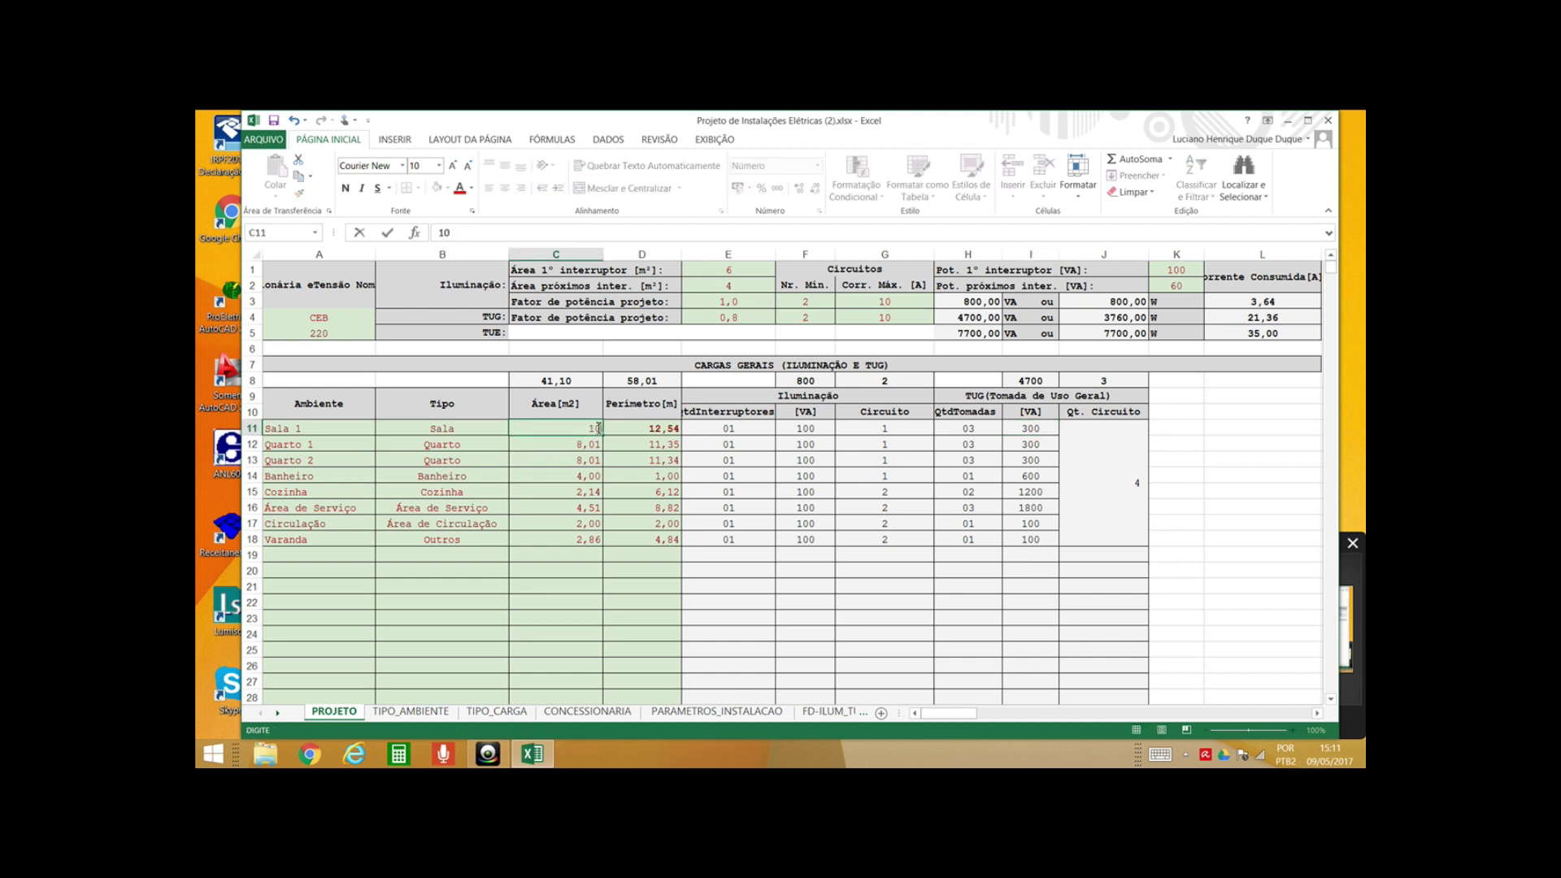
click(654, 428)
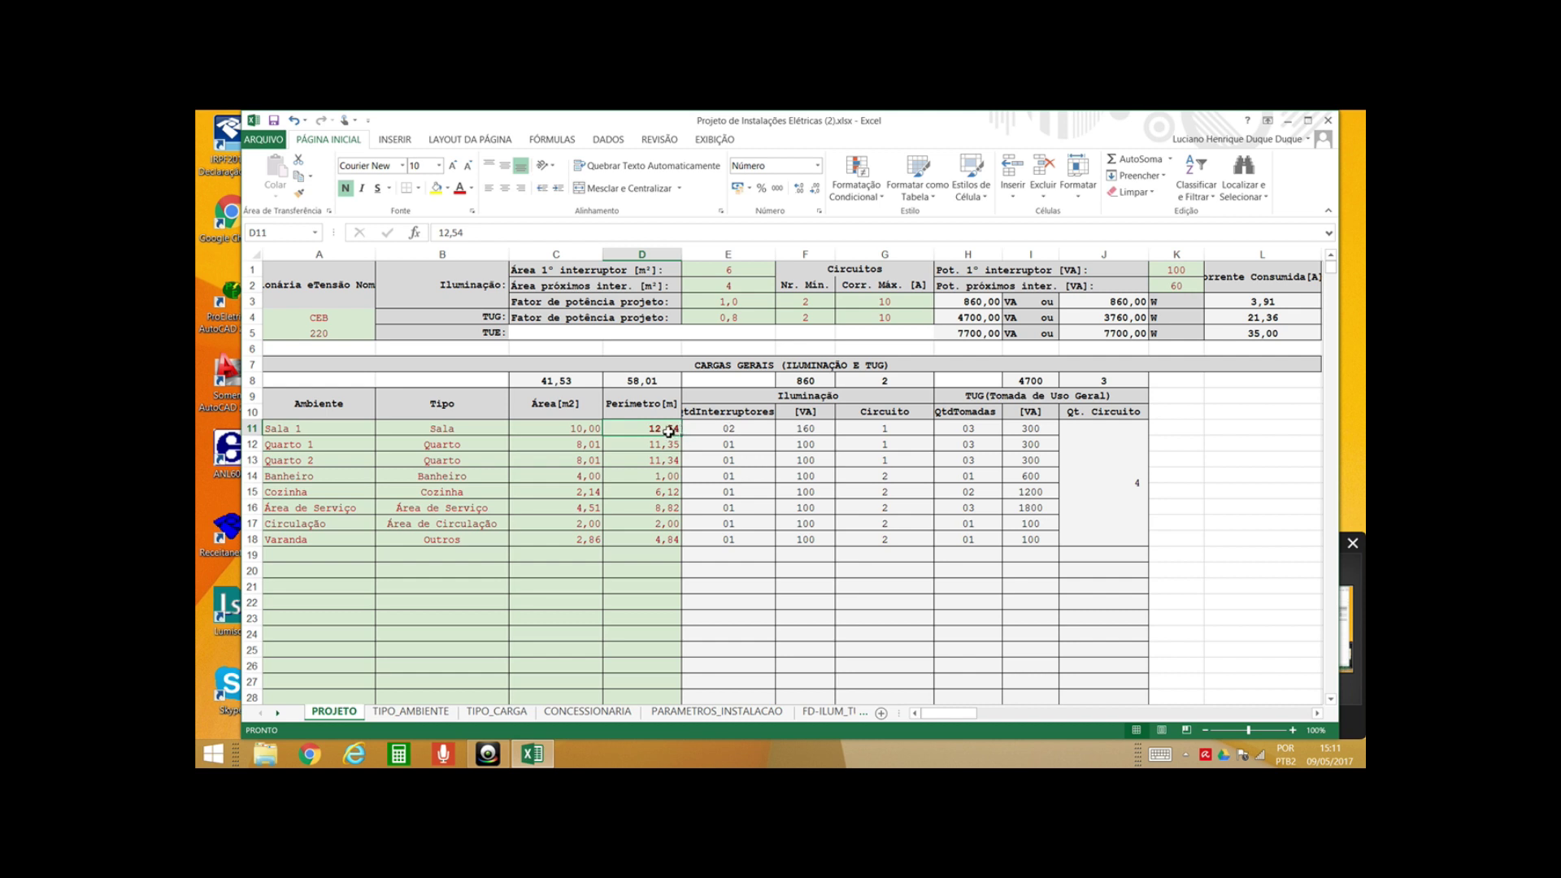
click(825, 431)
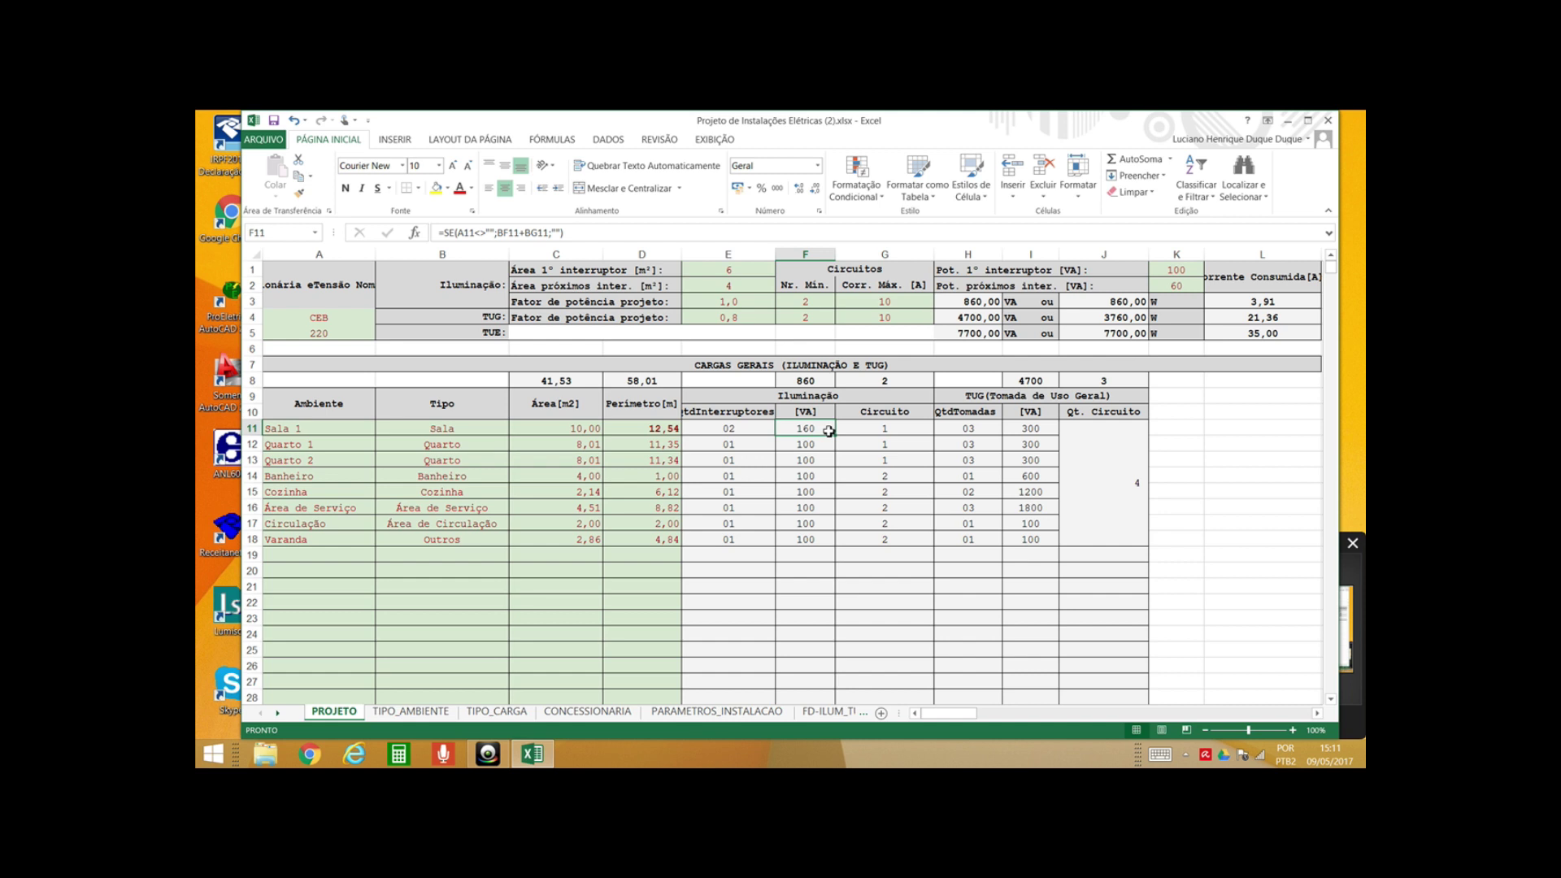
Set the Sala 1 perimeter to 15 m
click(677, 432)
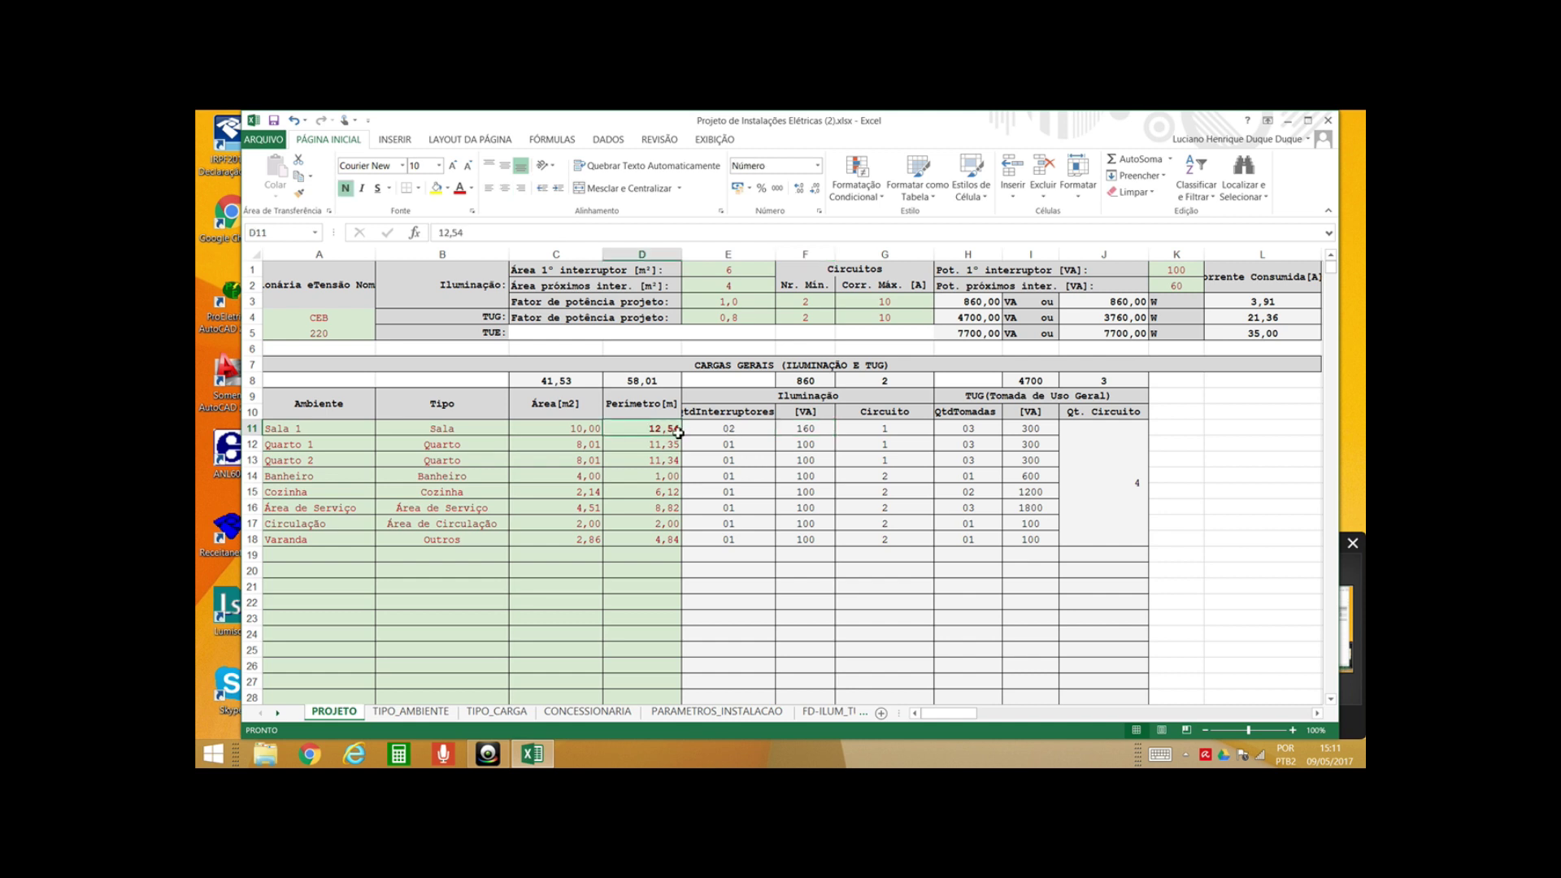
text(15)
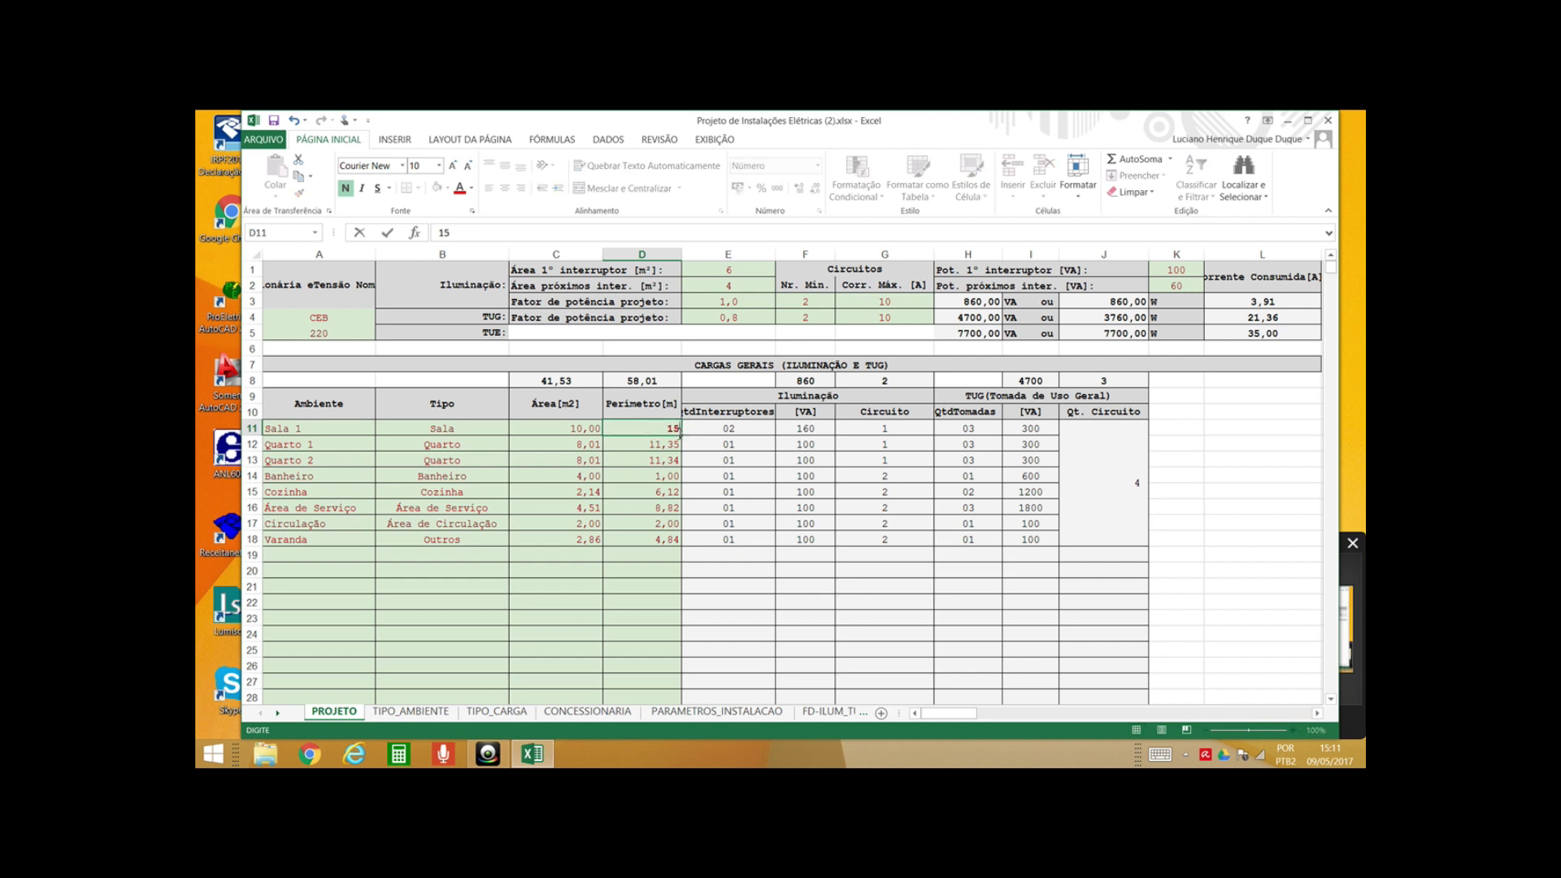
key(Tab)
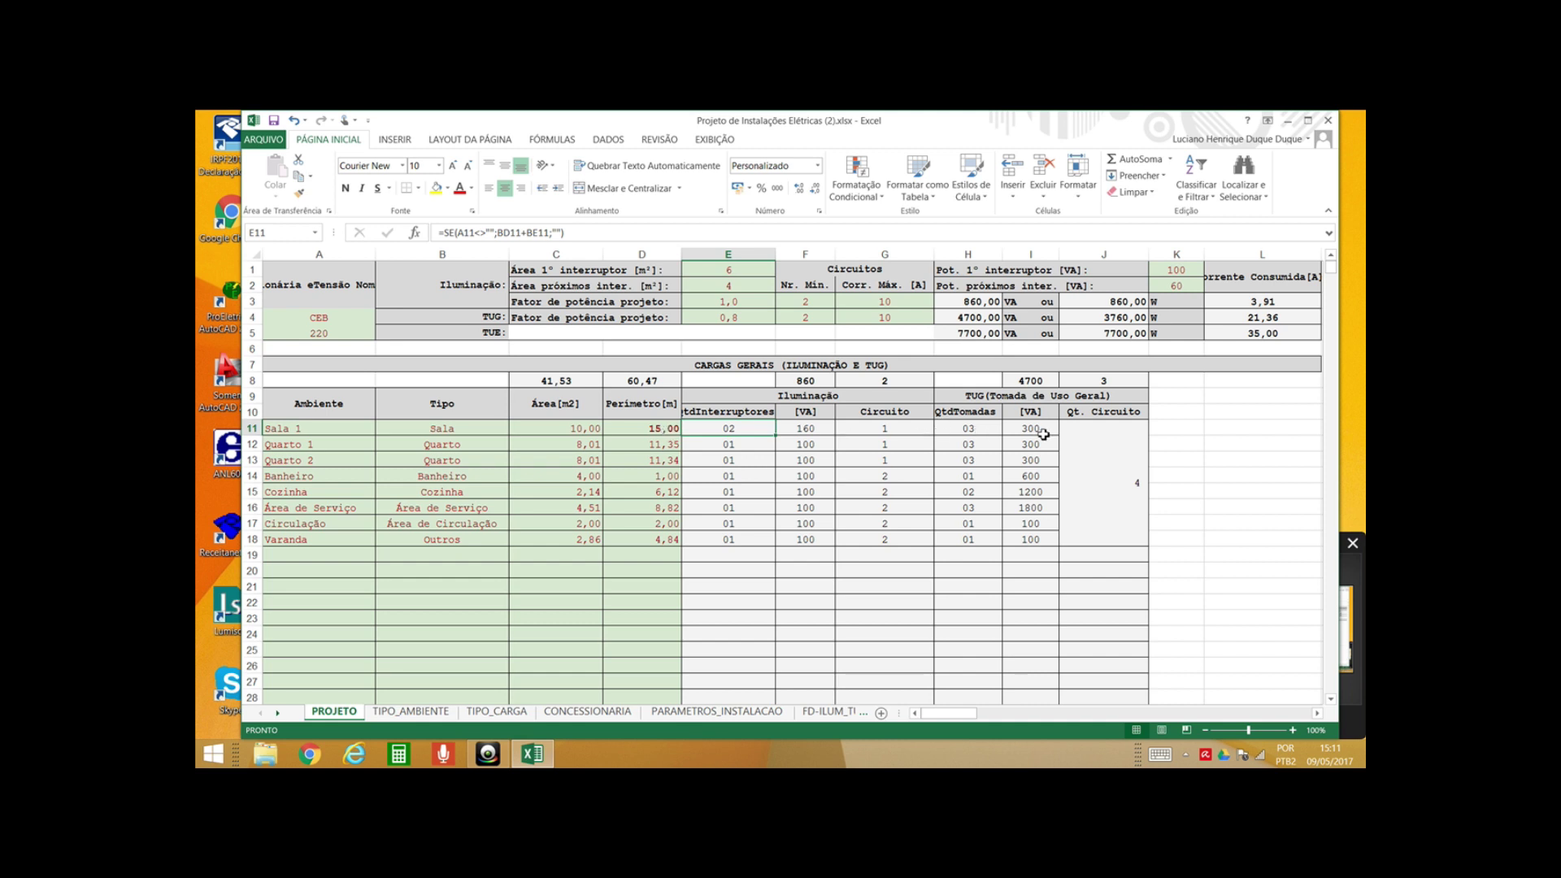
Increase the Sala 1 perimeter to 25 m and check the row's outlet load cell
click(671, 429)
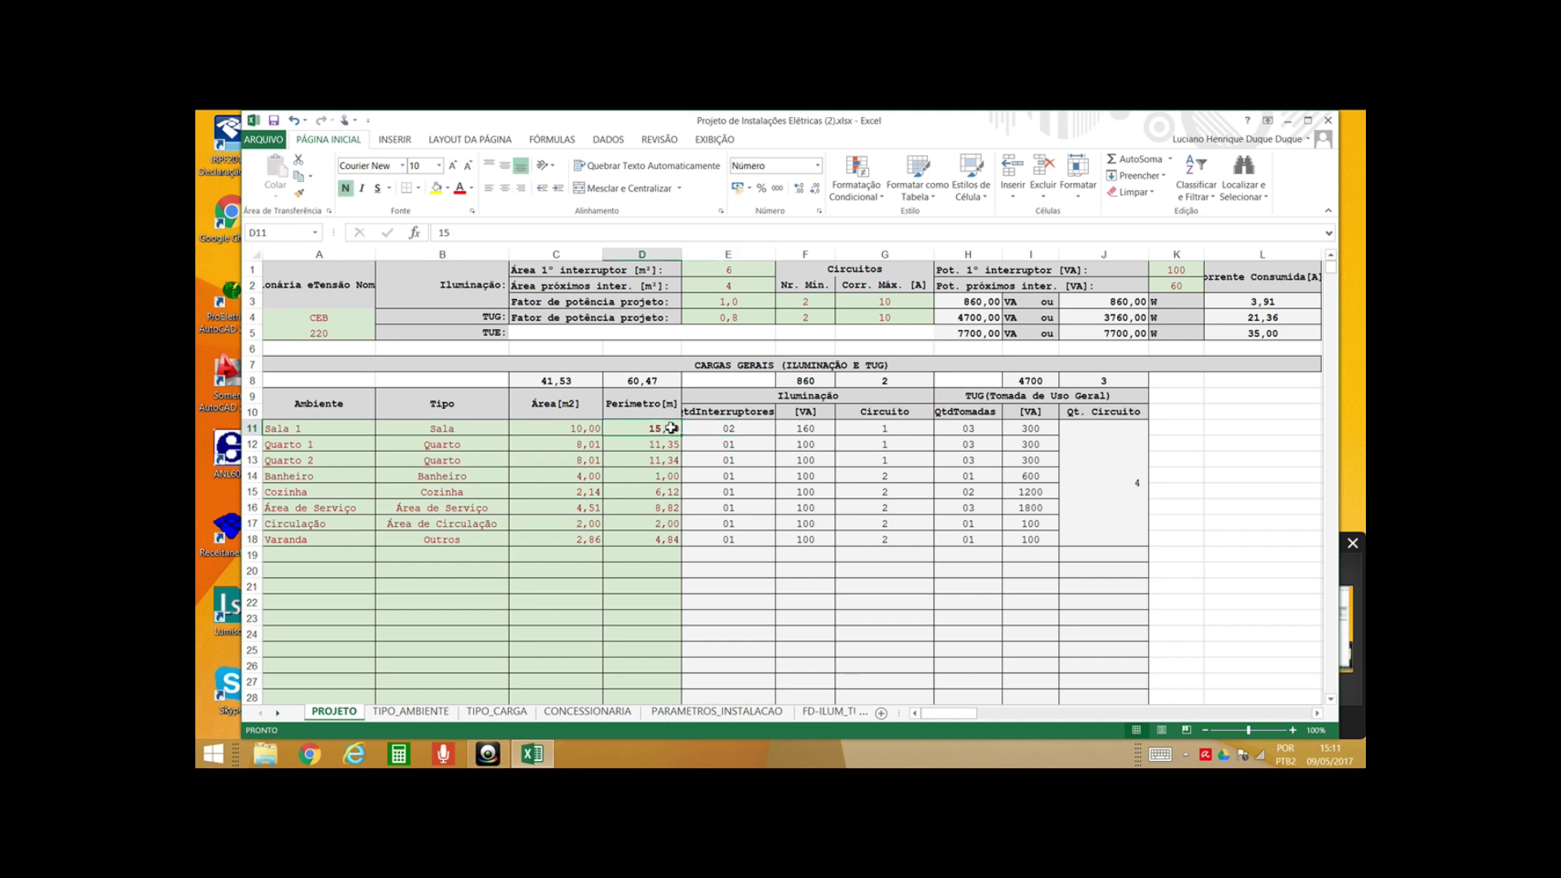
text(2)
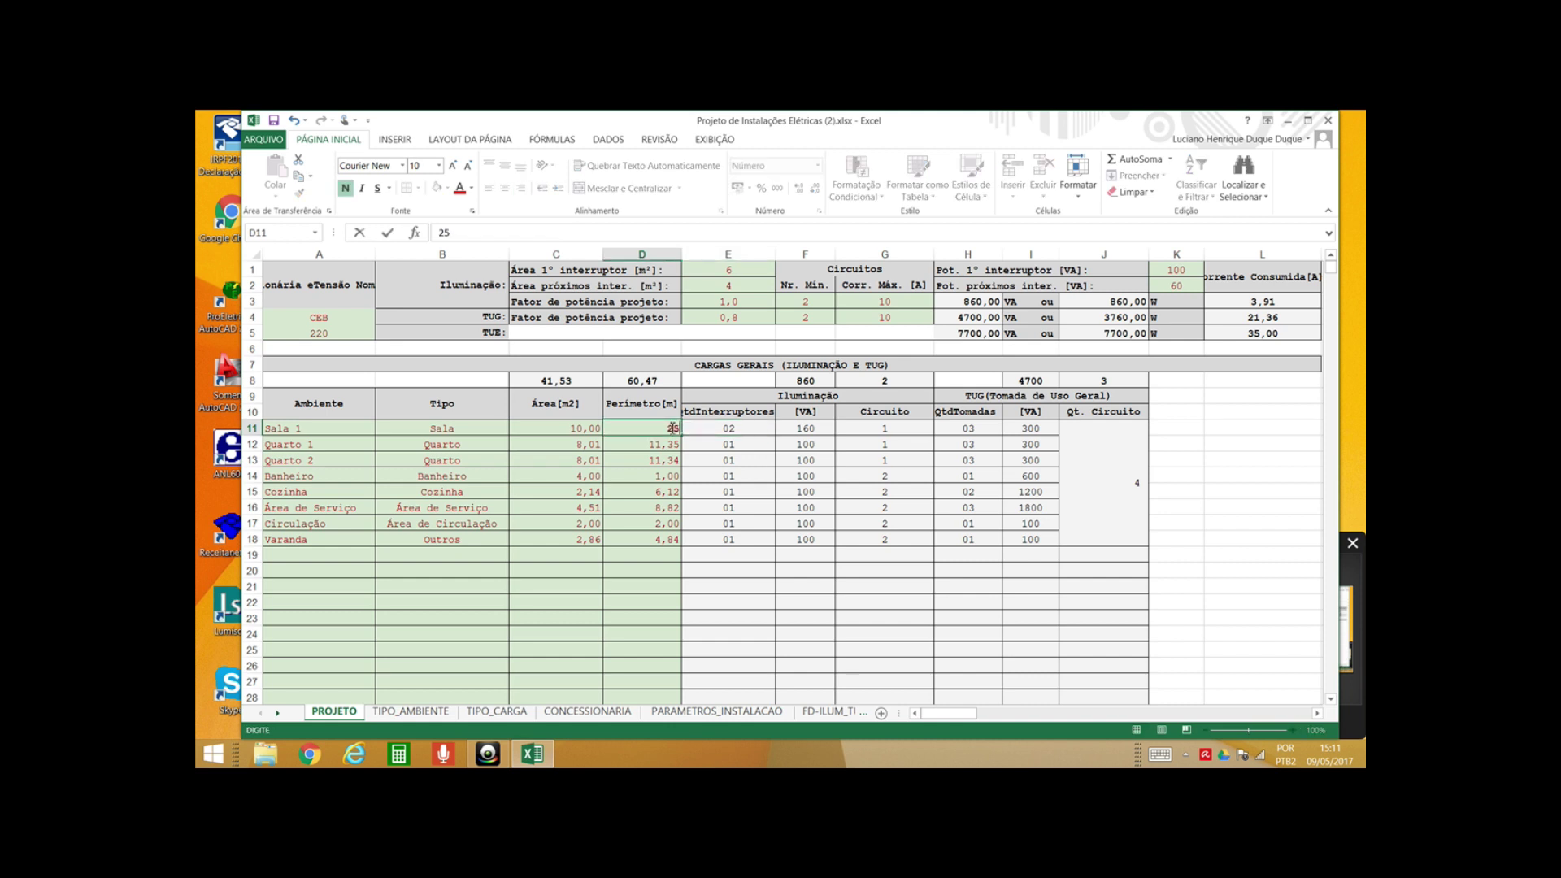
text(5)
click(713, 432)
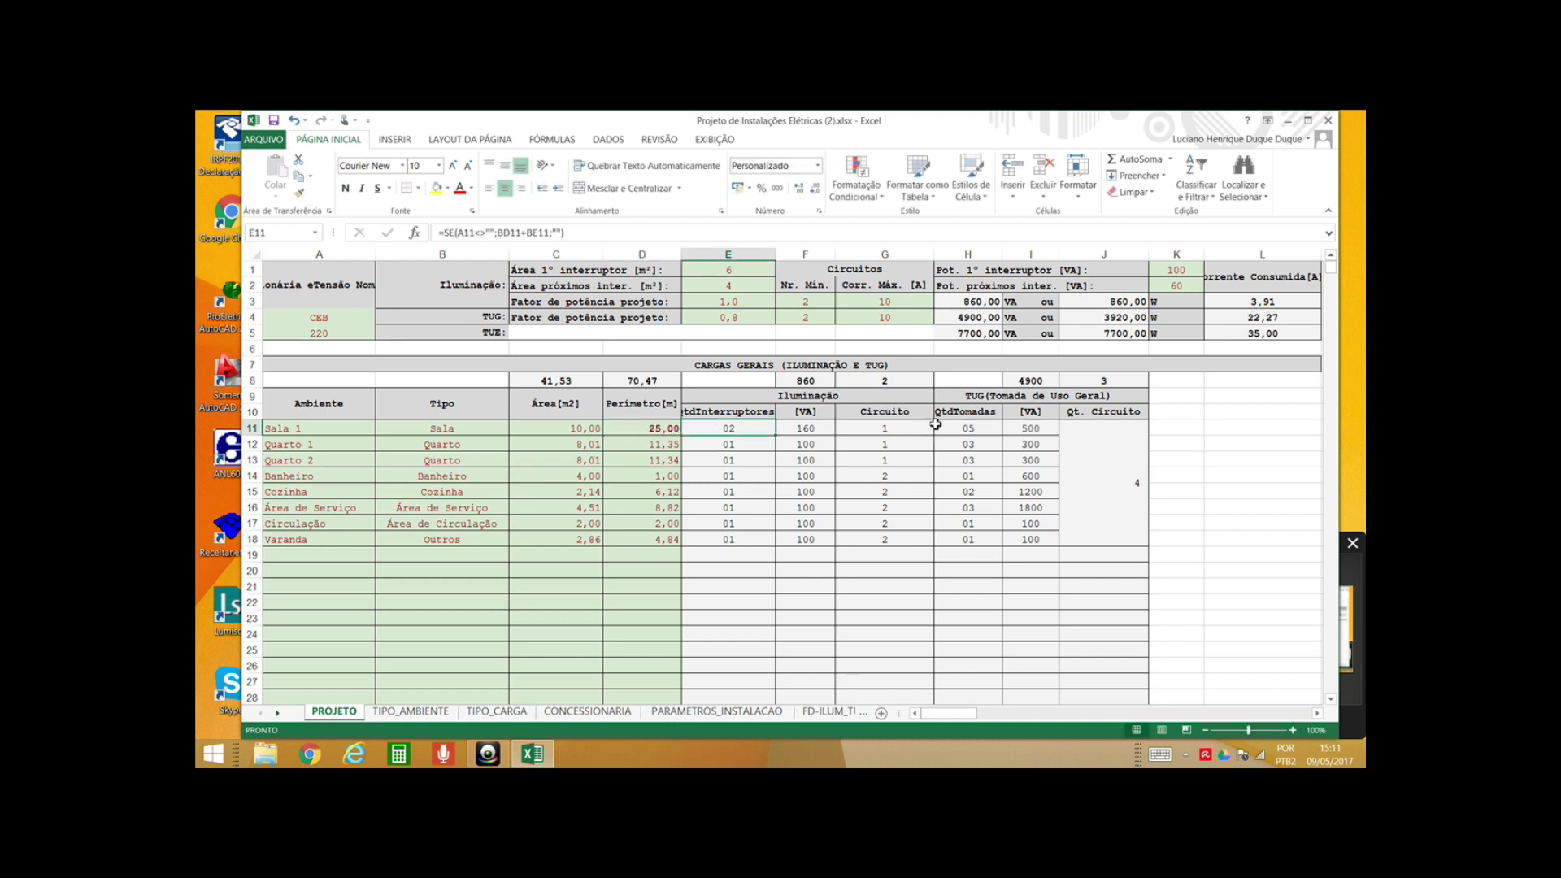
click(1034, 431)
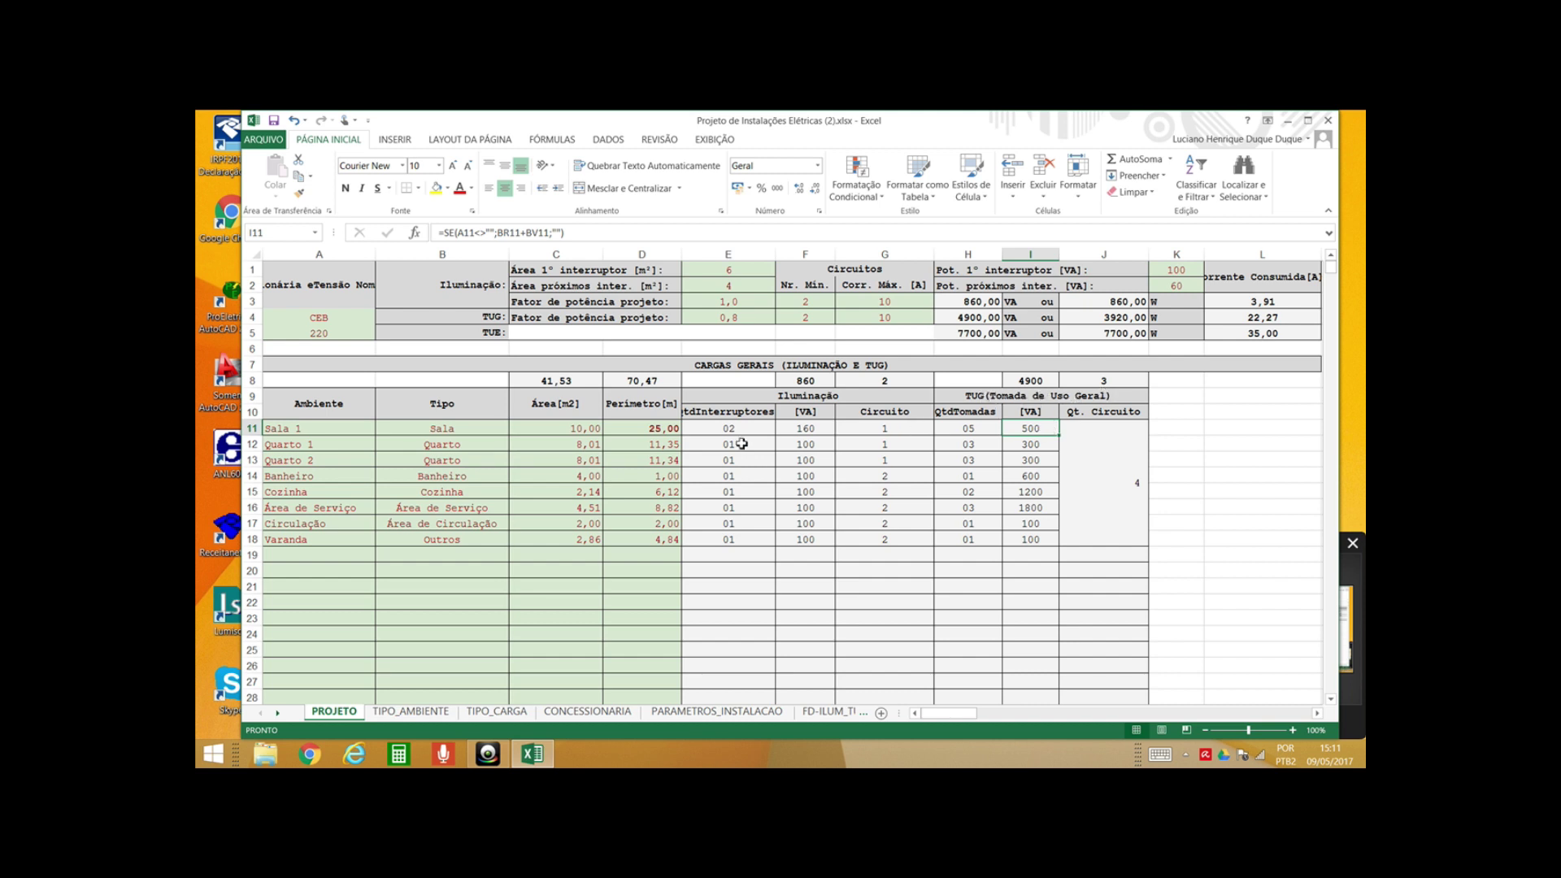
Set the Sala 1 area to 9,57 m² and its perimeter to 10 m
click(591, 428)
text(9,57)
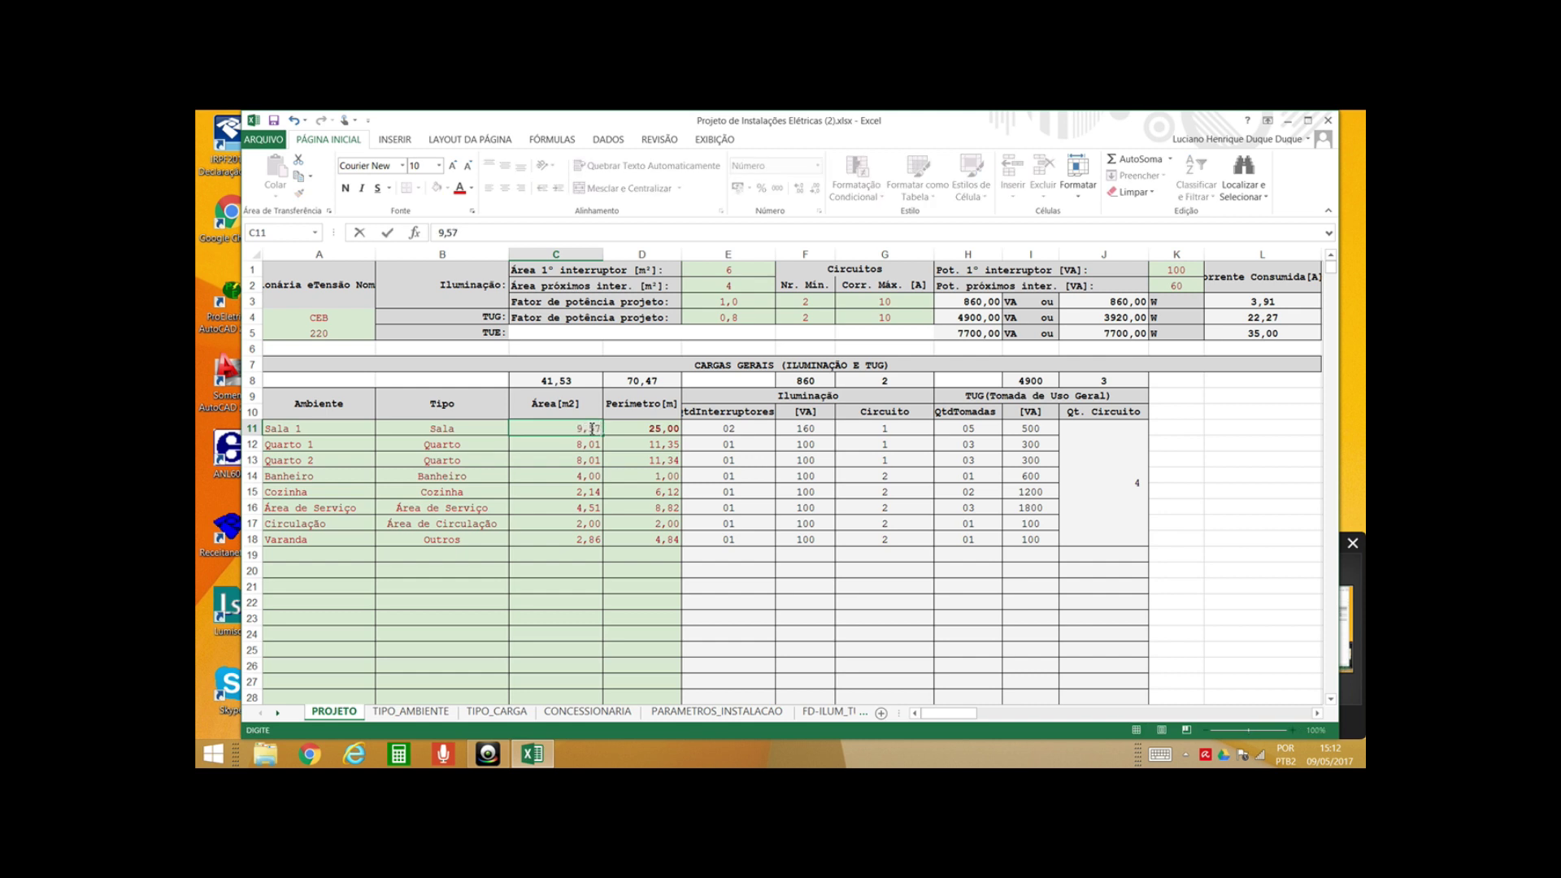
key(Tab)
text(1)
key(Tab)
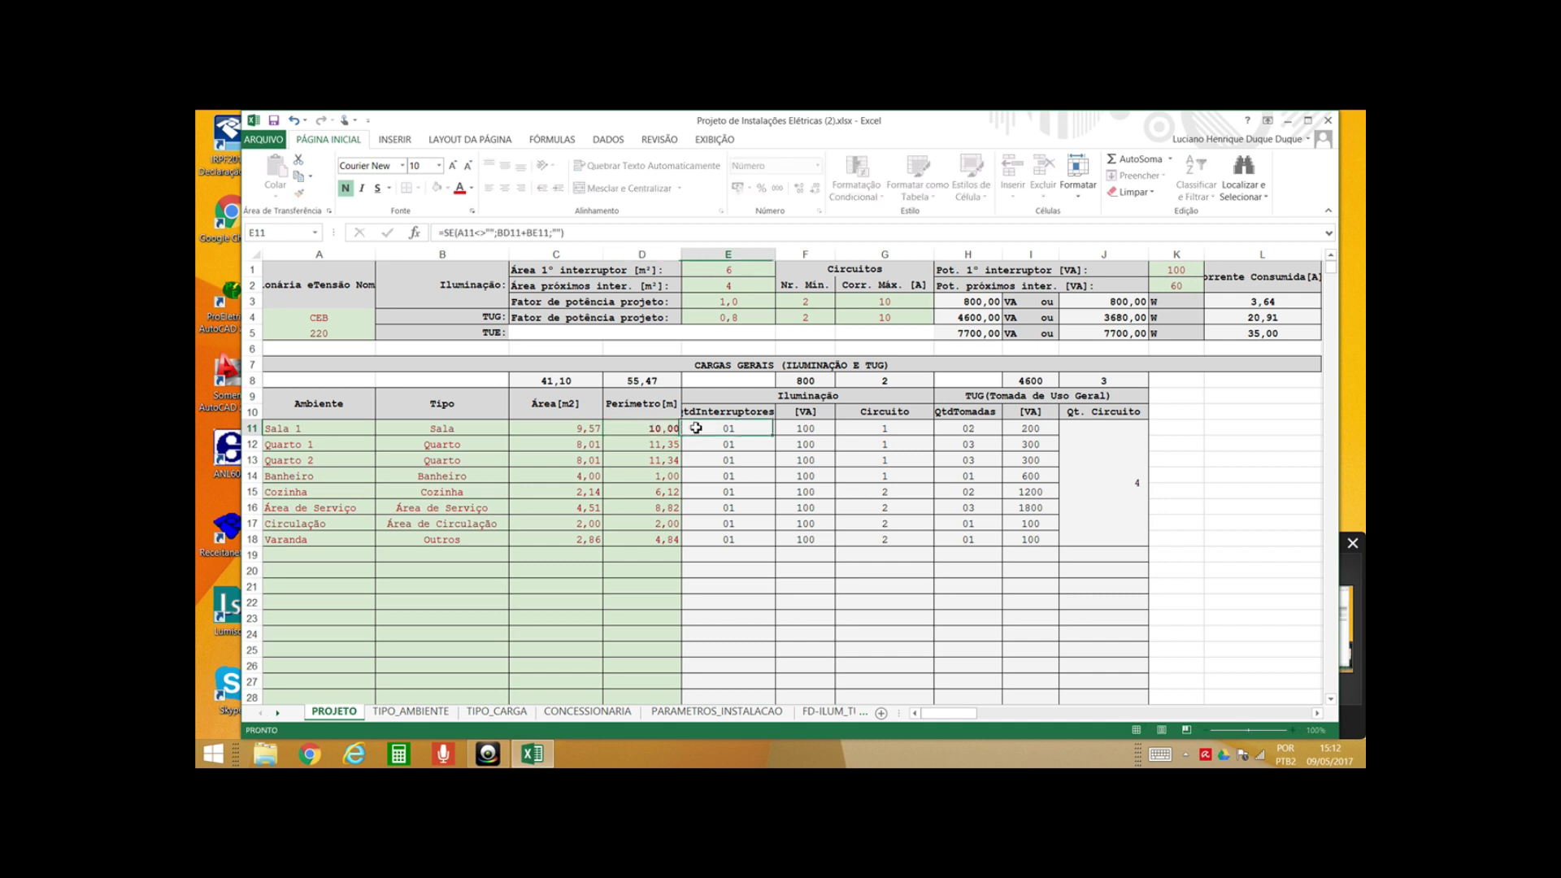
Change the Sala 1 perimeter to 12,7 m
click(667, 429)
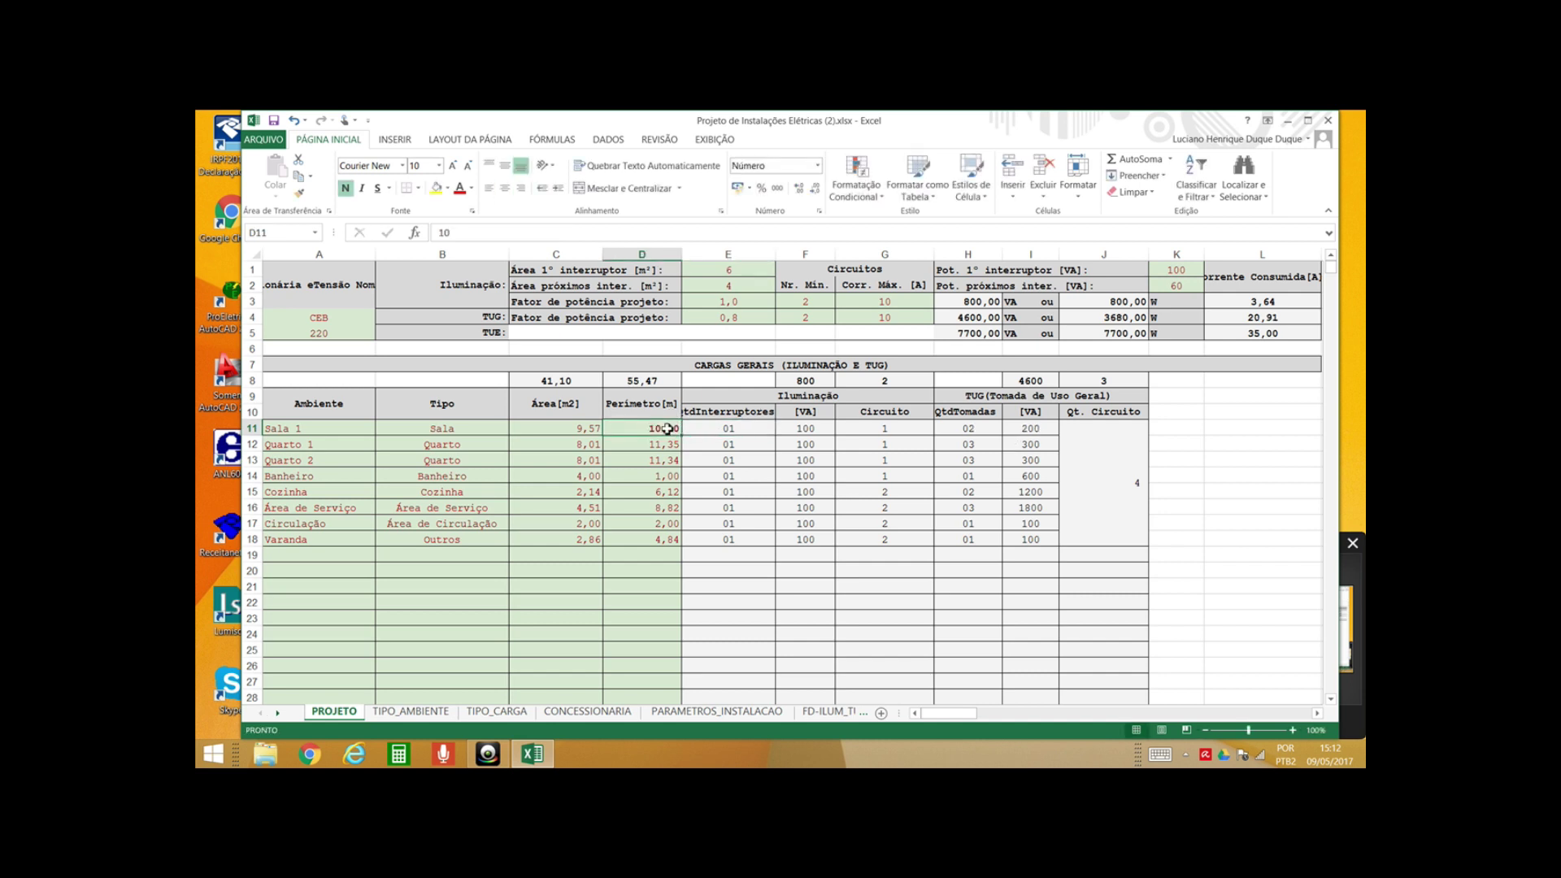
text(12,7)
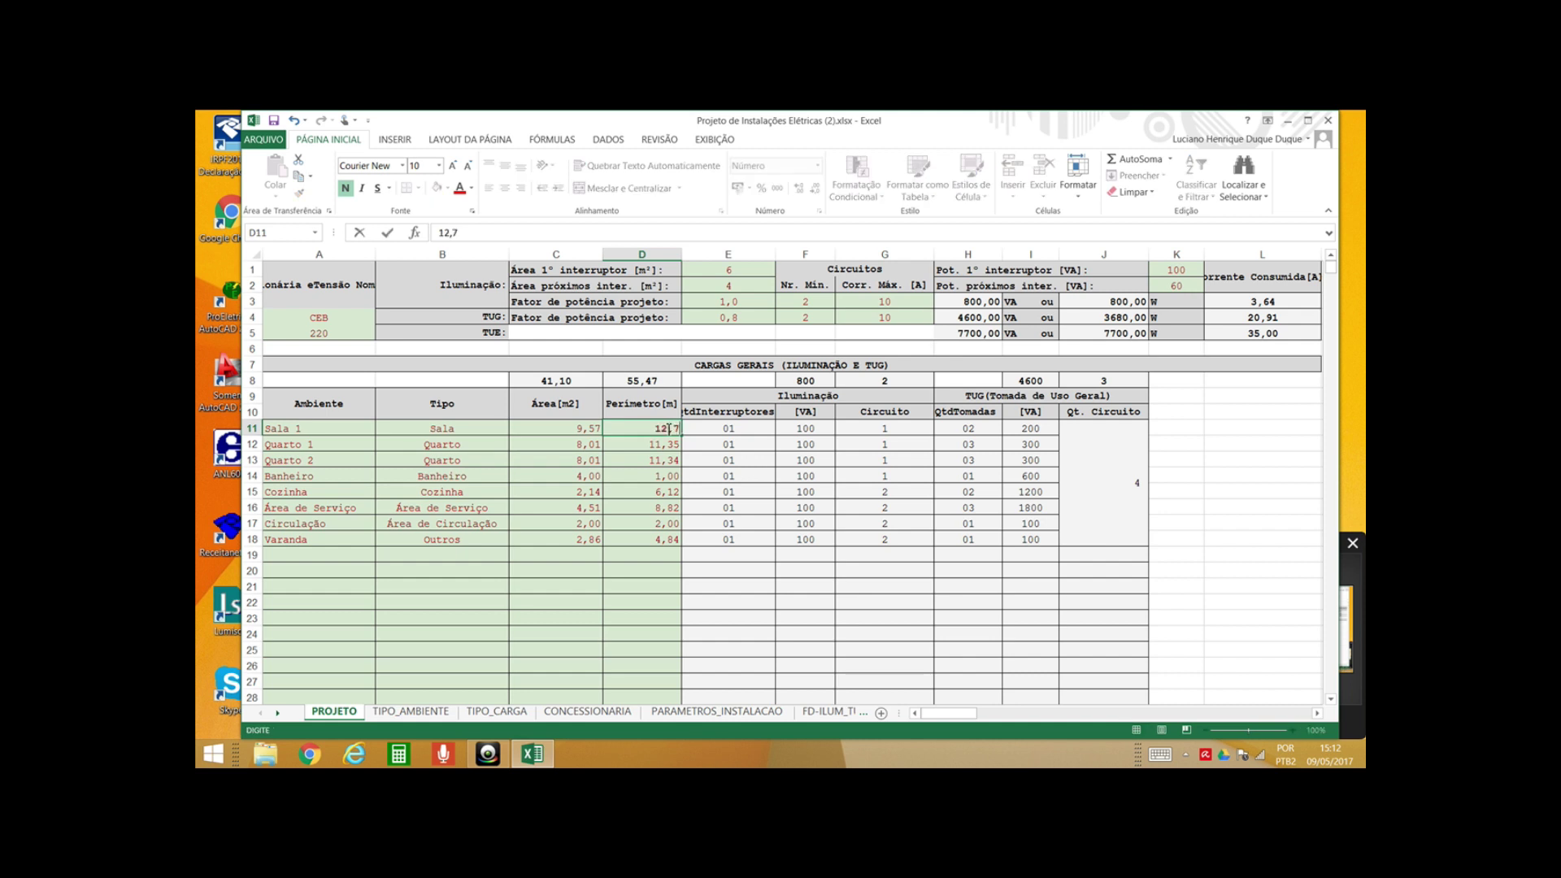
click(721, 426)
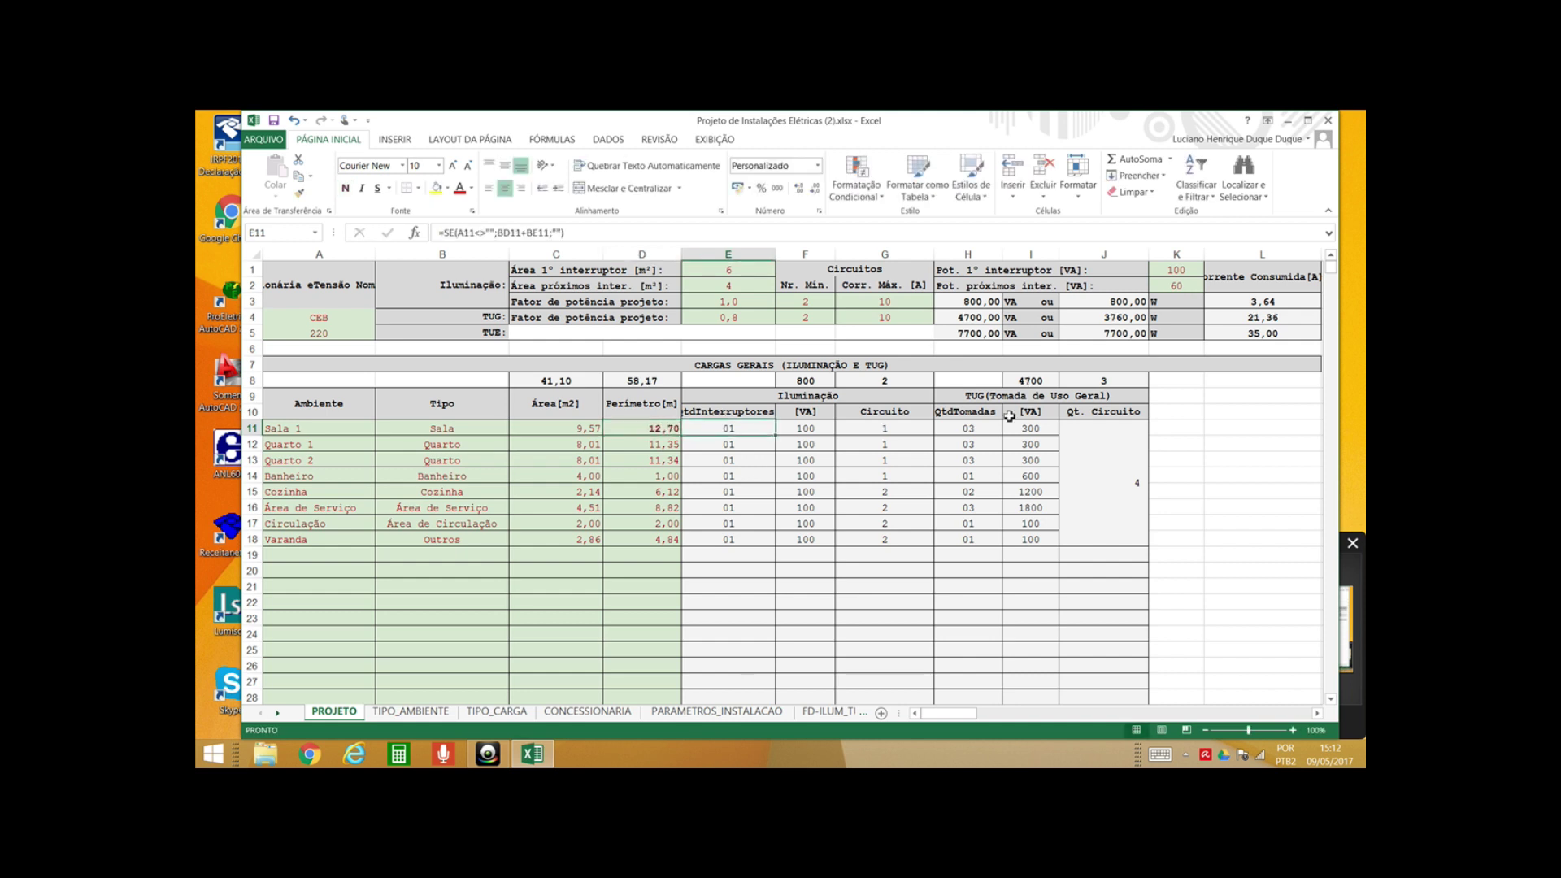
Set the Cozinha area to 9,0 m²
click(460, 497)
click(594, 493)
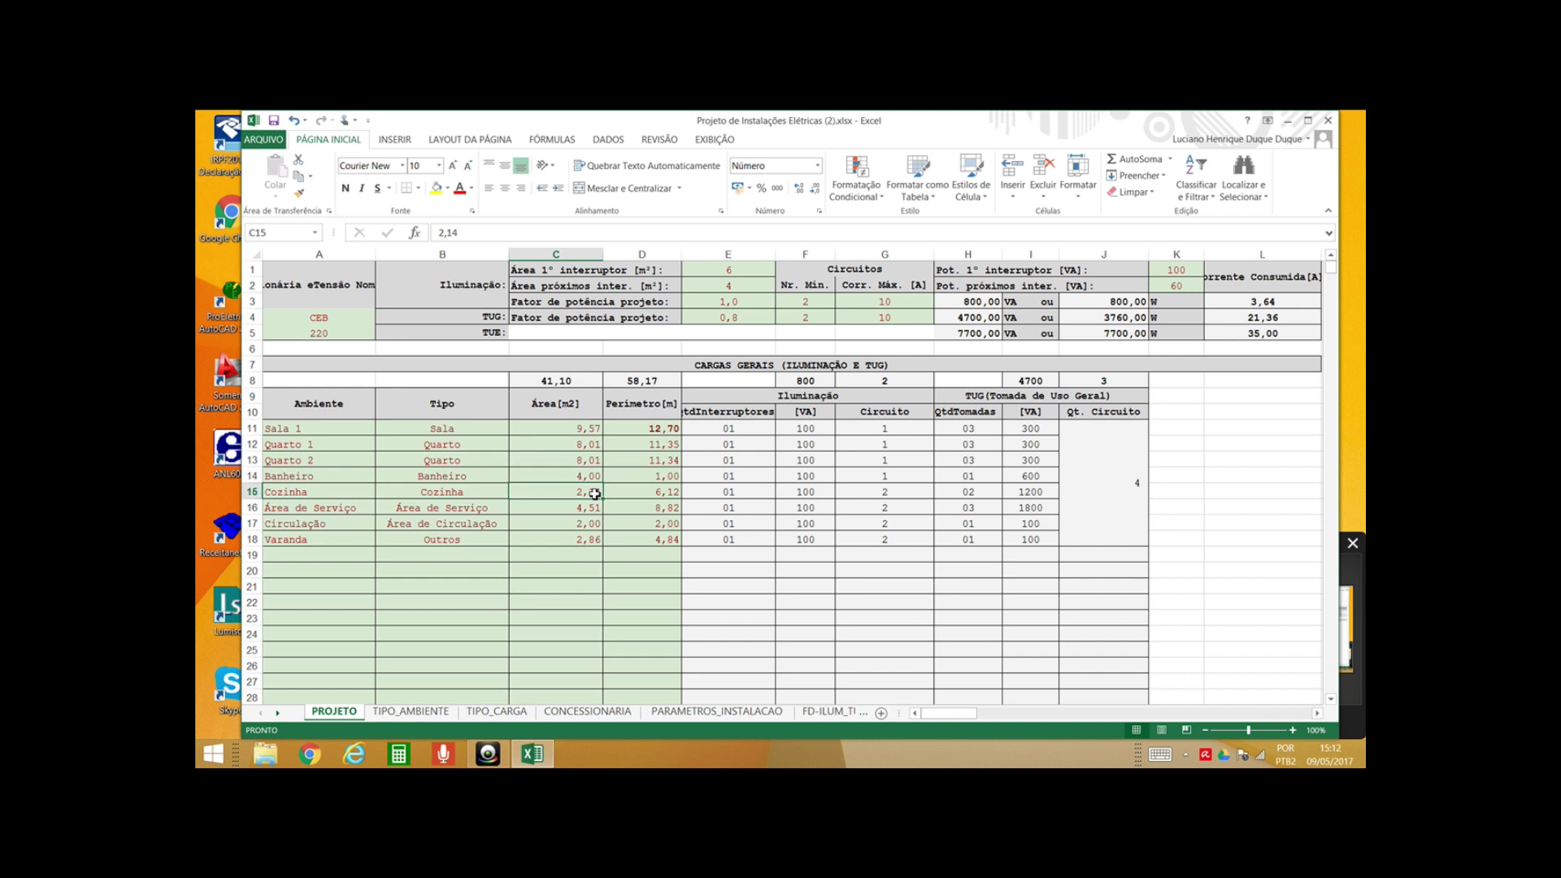
text(9)
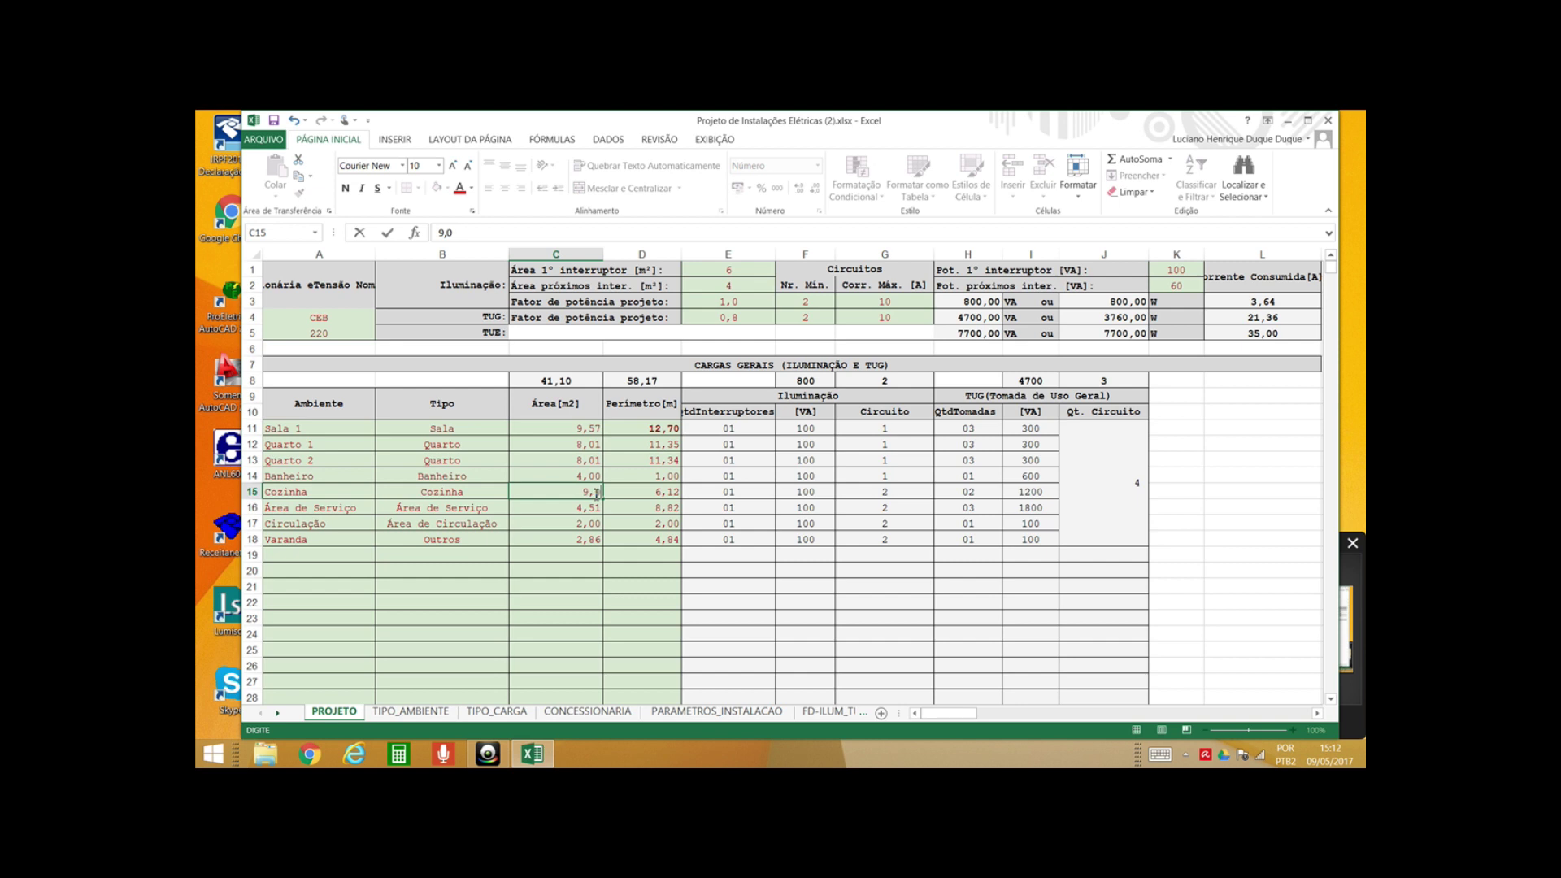
text(,0)
click(641, 491)
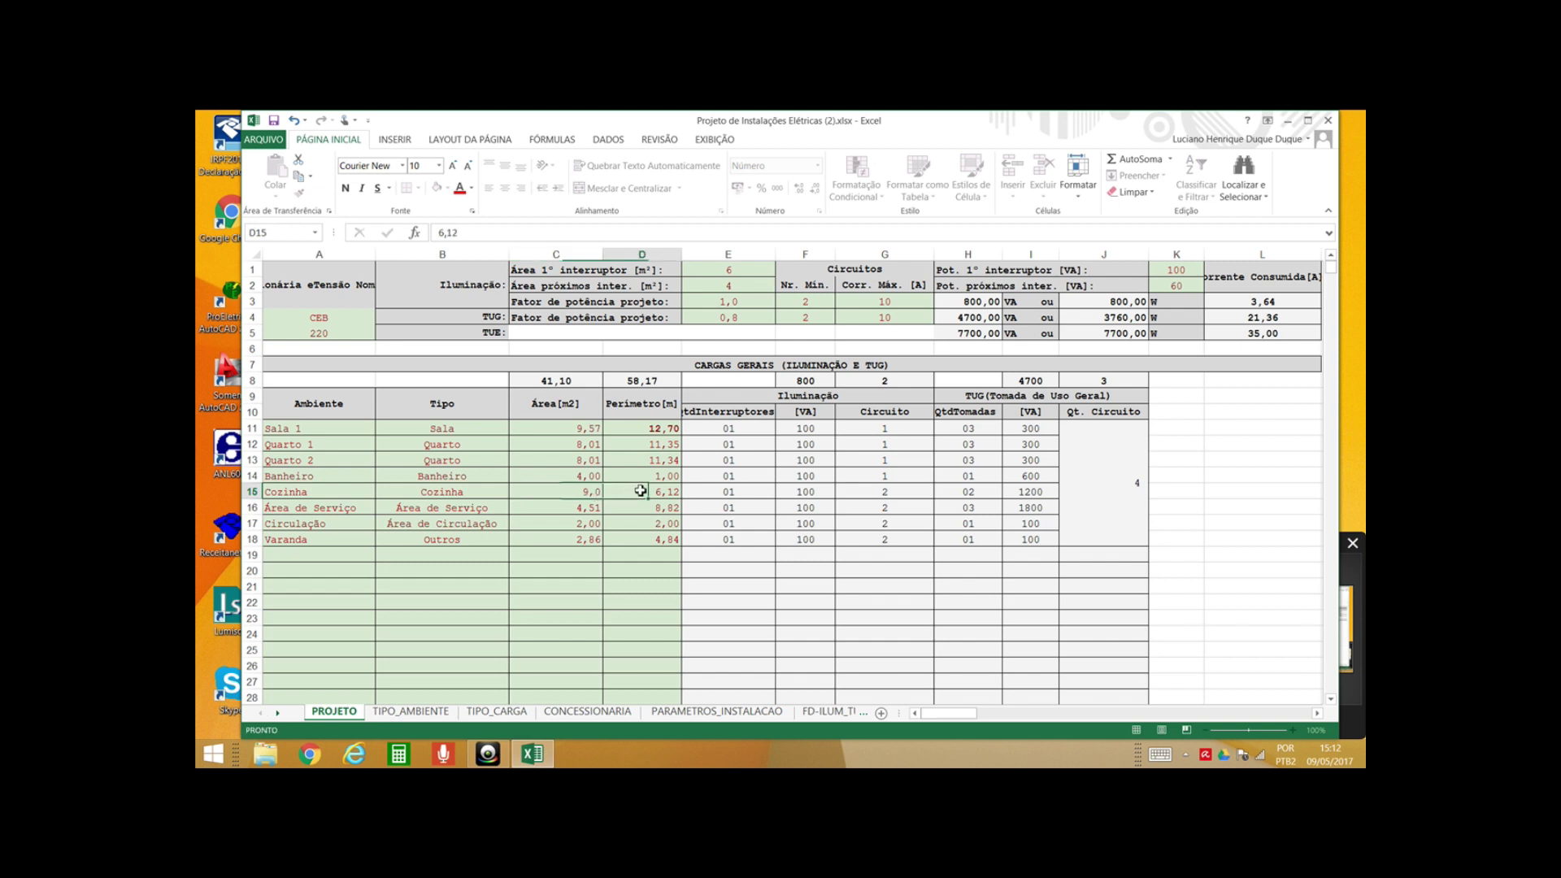
Set the Cozinha area to 13 m² and check the row's lighting load cell
click(587, 491)
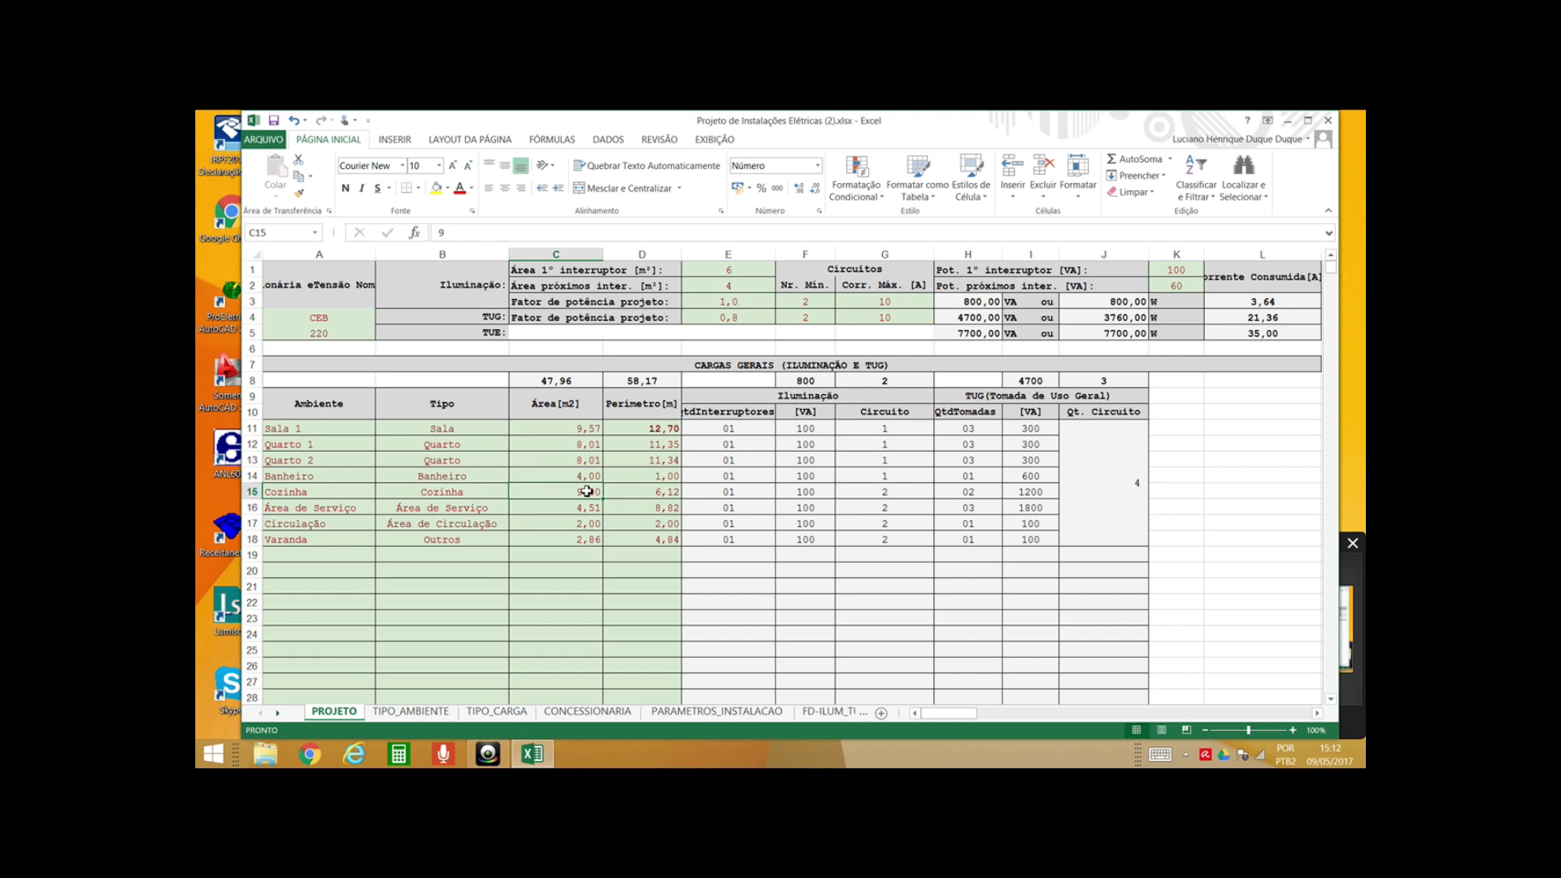
text(13)
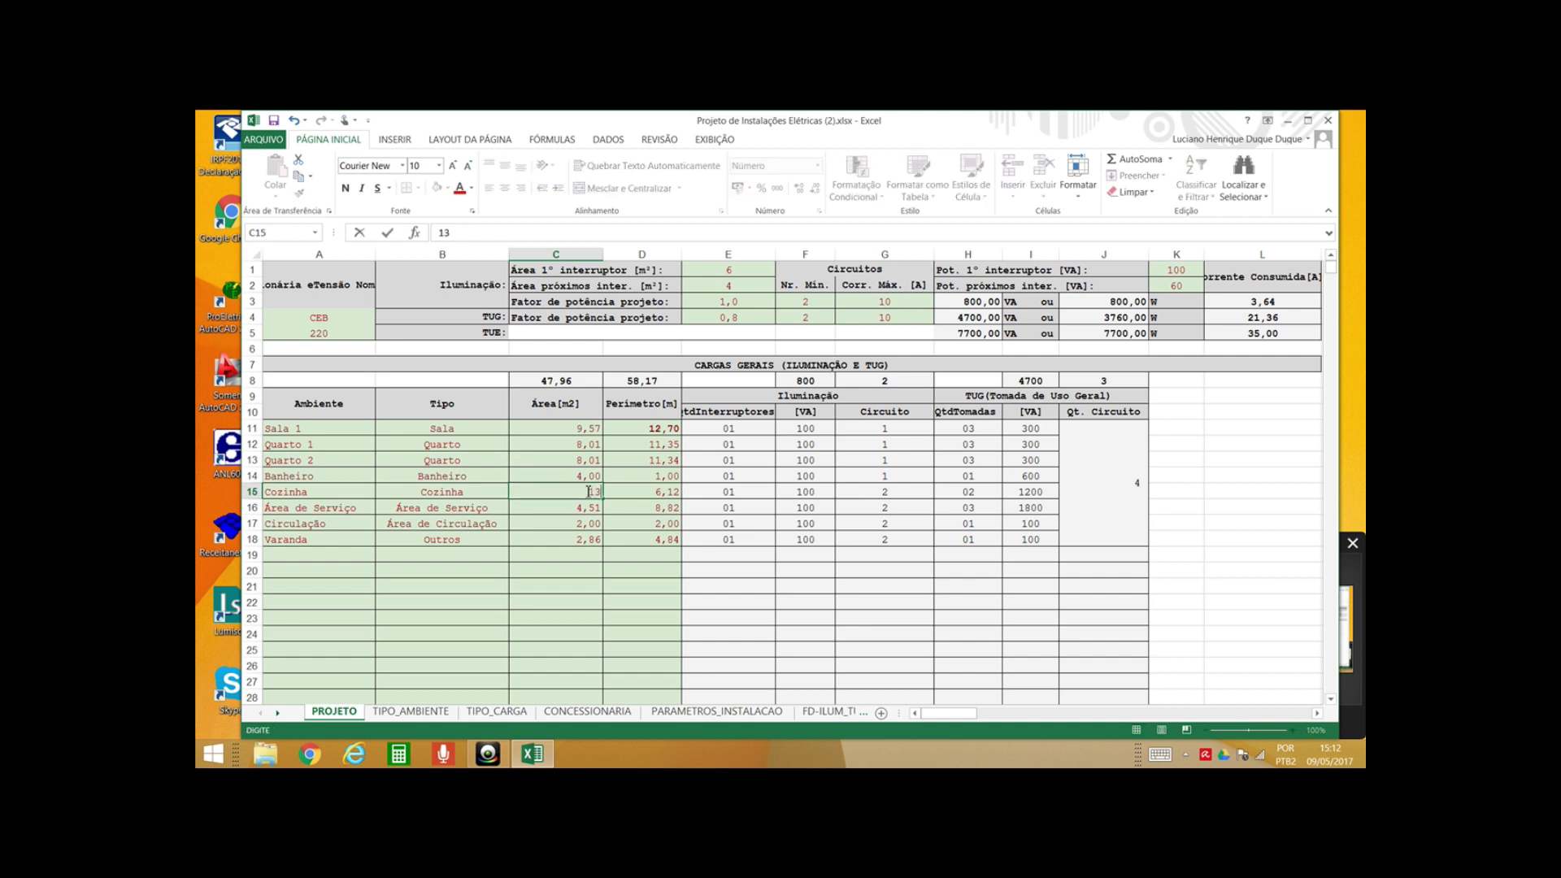
click(668, 491)
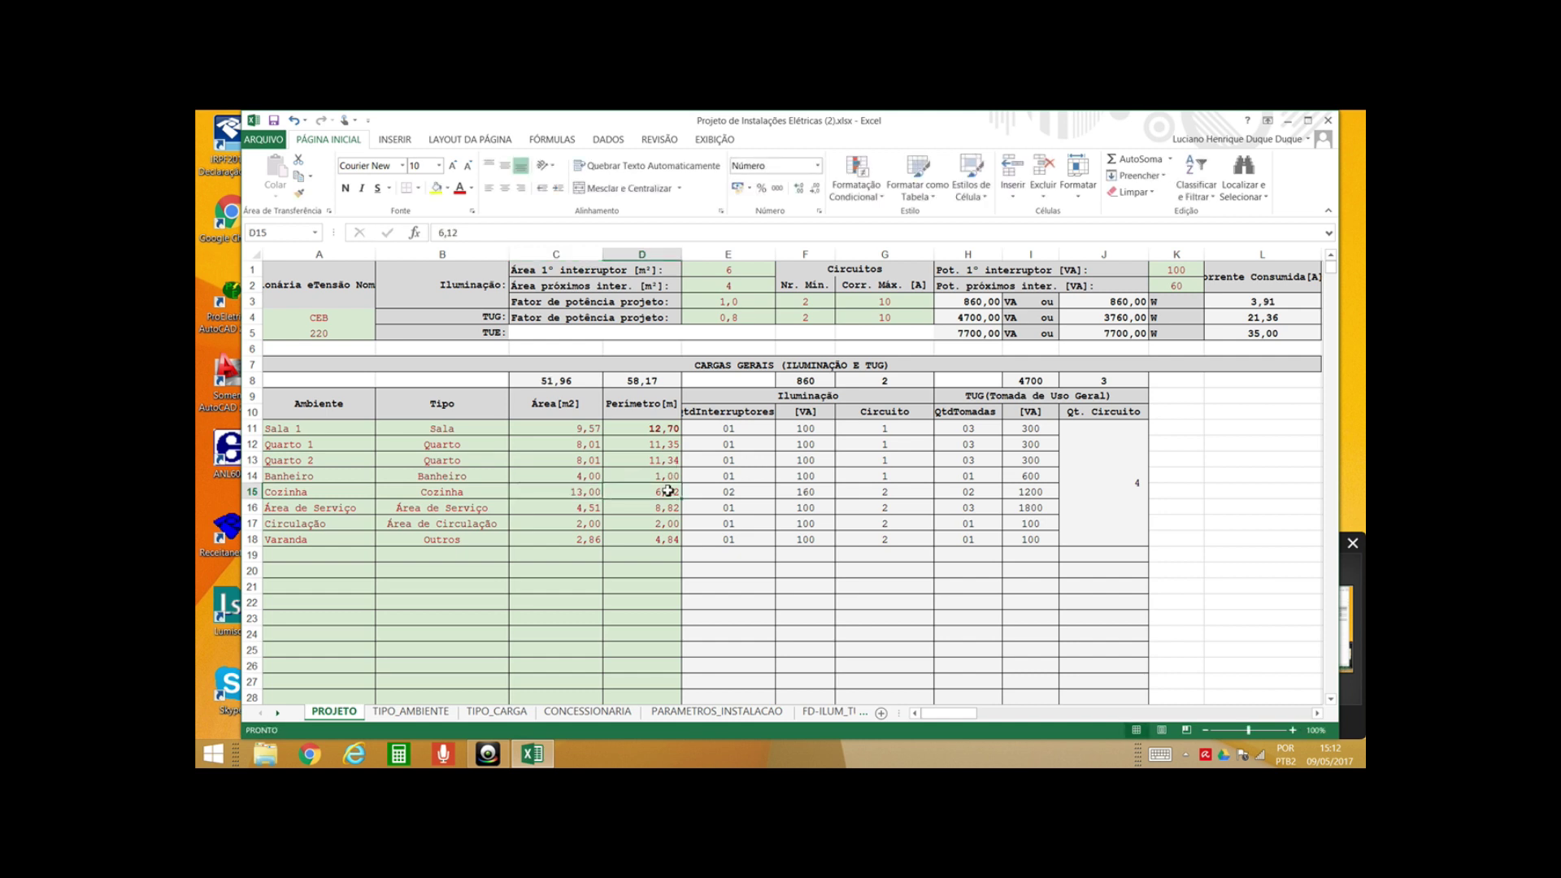
click(808, 492)
Set the Cozinha perimeter to 13 m and check the row's outlet quantity and load cells
click(672, 492)
text(13)
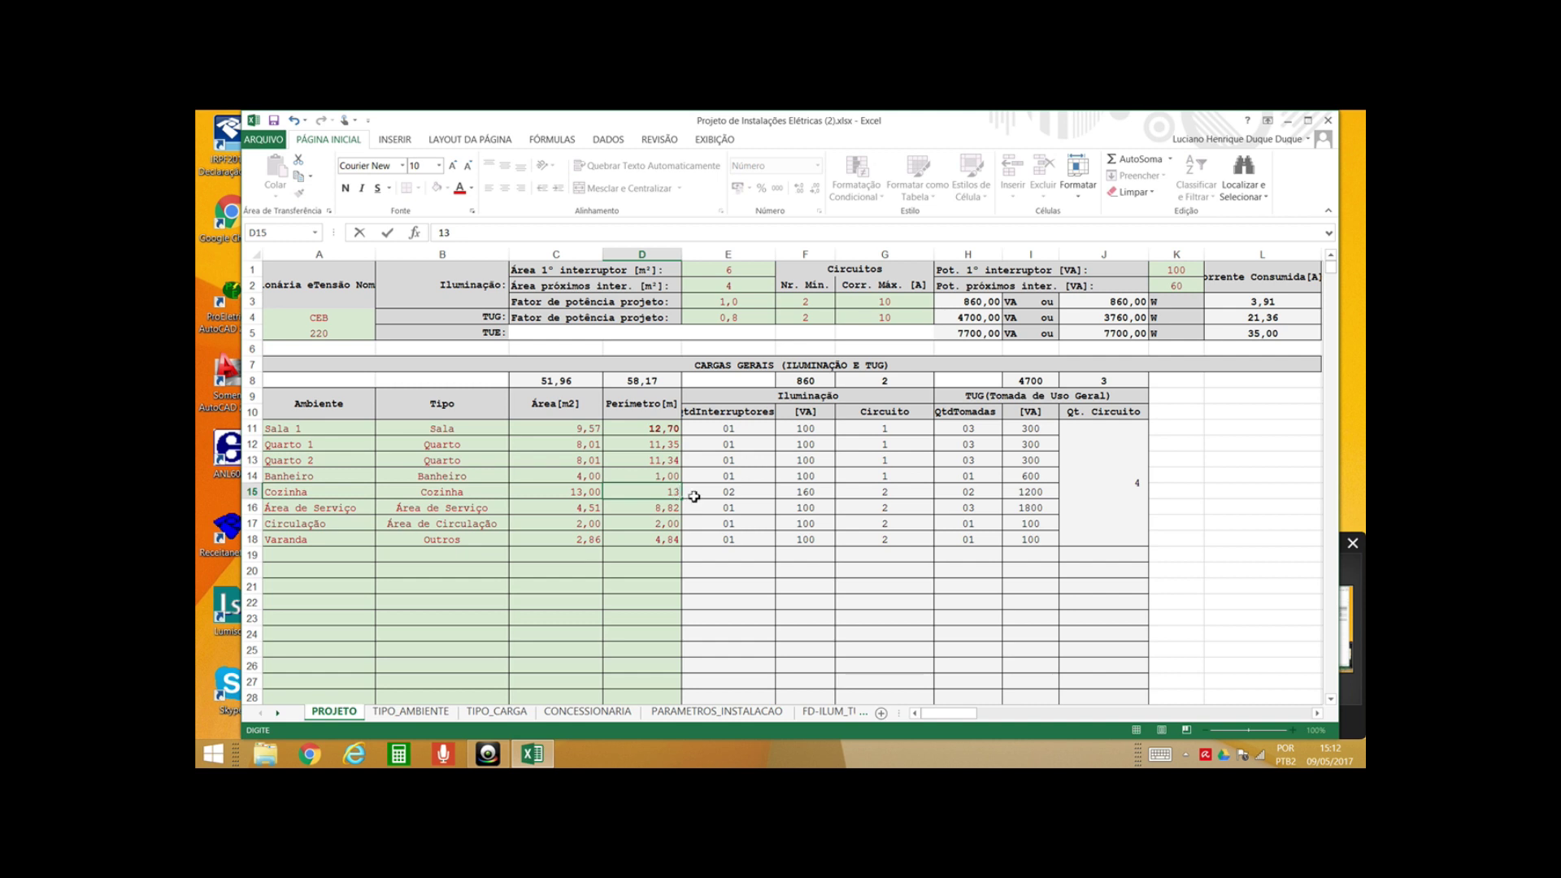
click(710, 491)
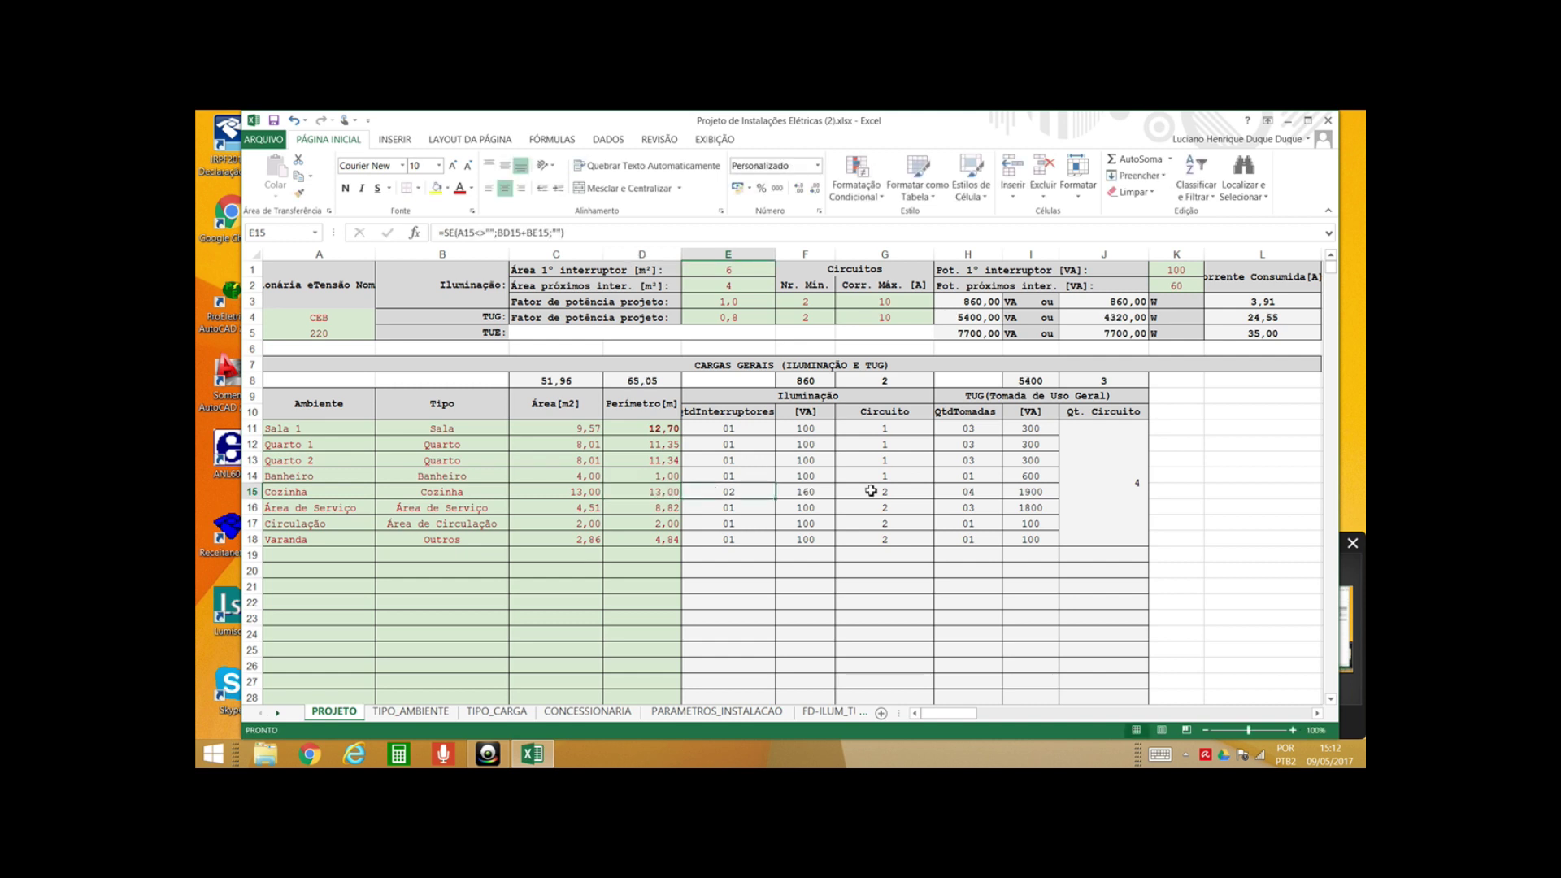
click(973, 492)
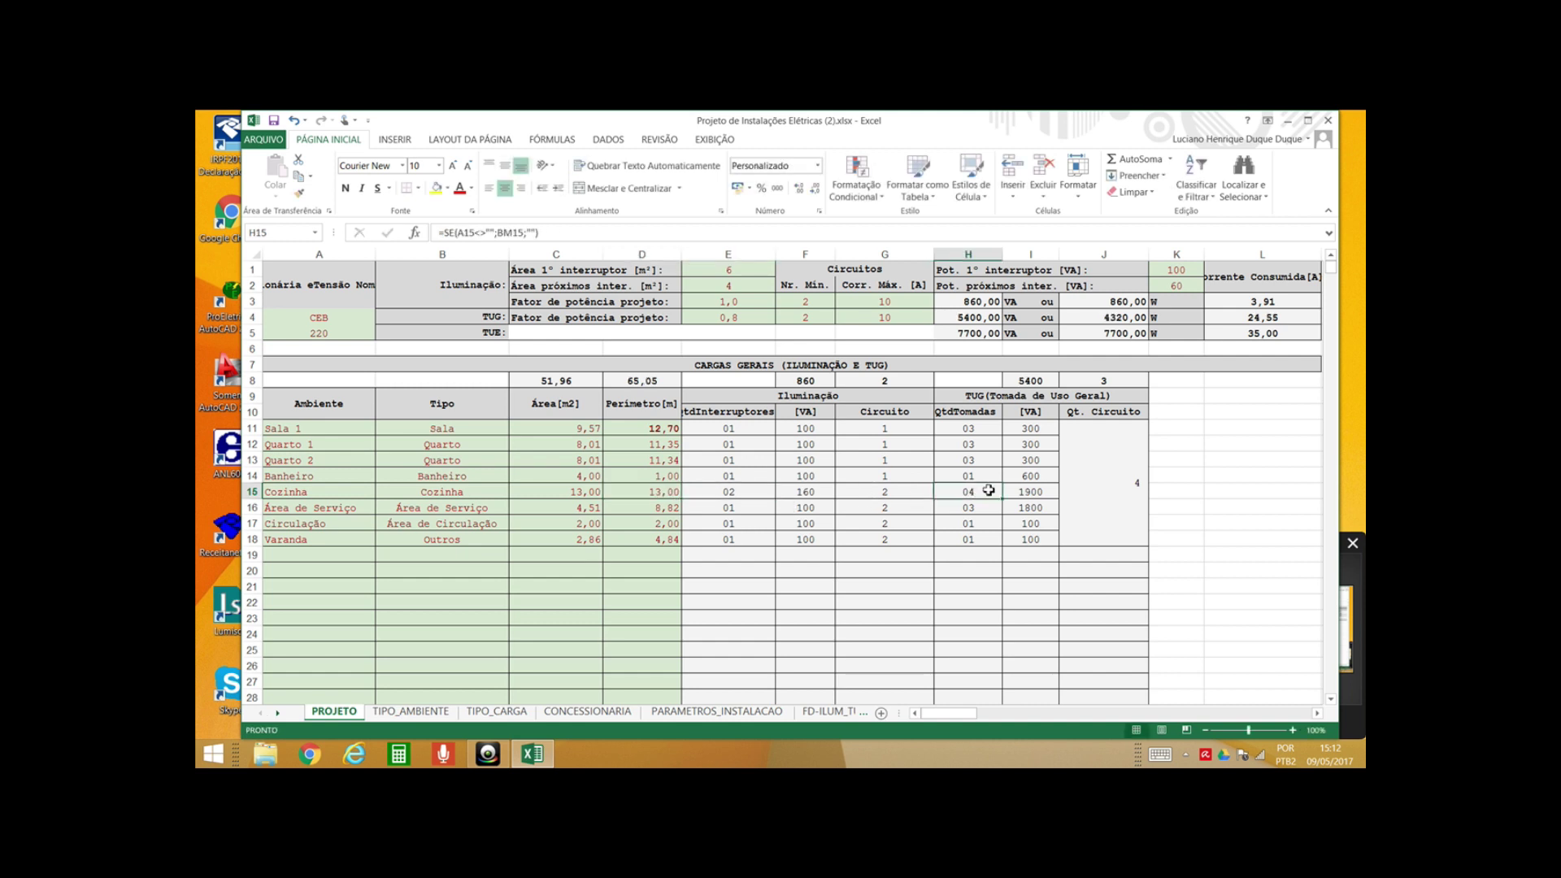
click(1042, 491)
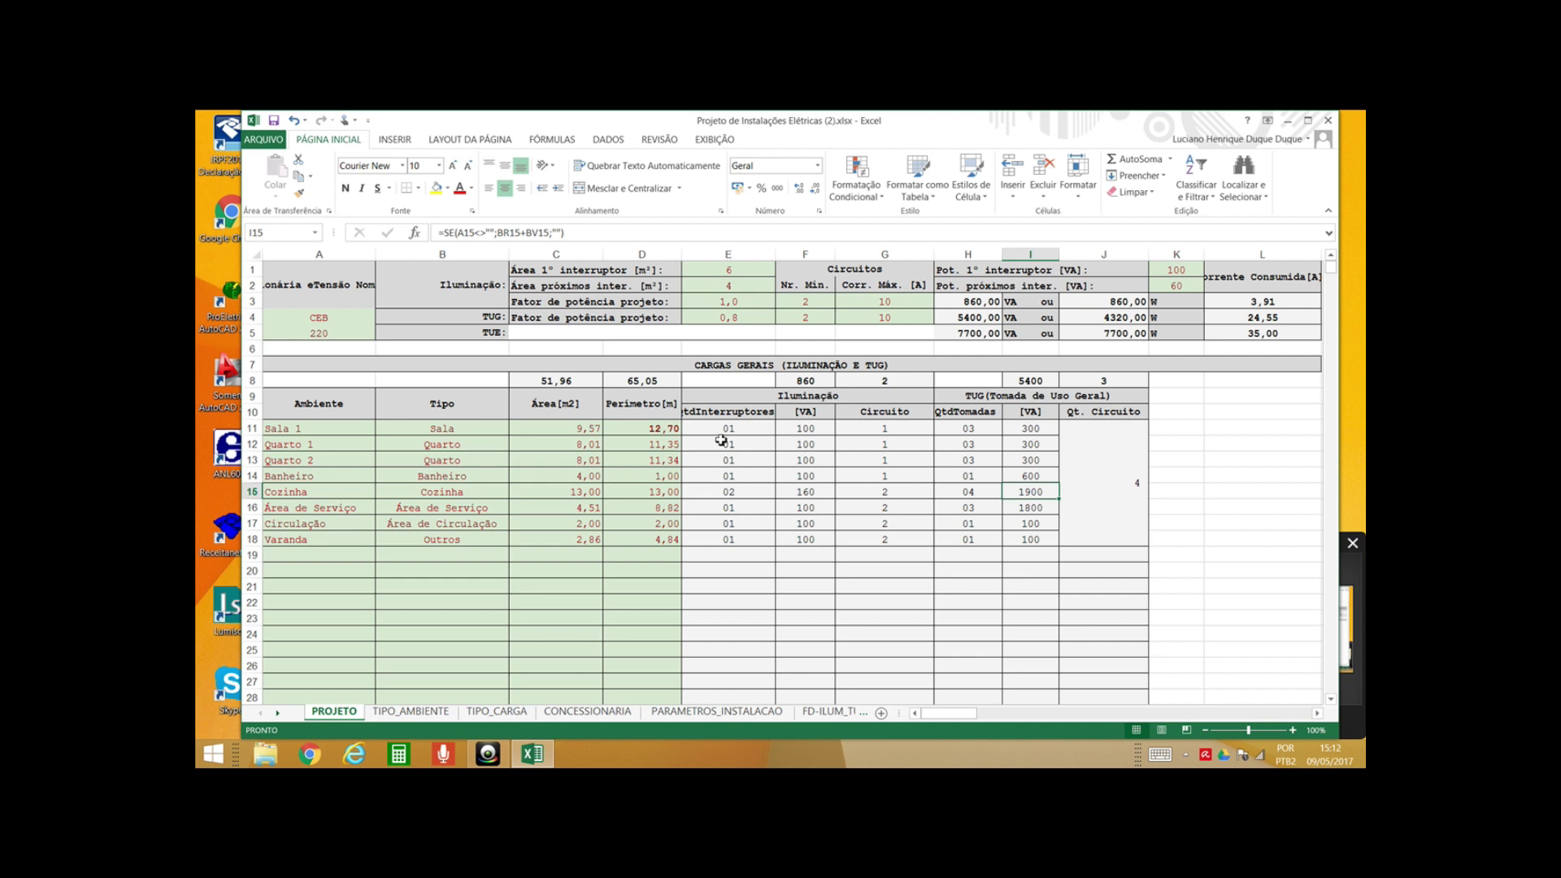
Examine the TUG power summary row across to the demand factor, the outlet circuit count formula and the TUE power formula
click(975, 317)
key(Right)
key(Right)
key(Right)
key(Right)
key(Right)
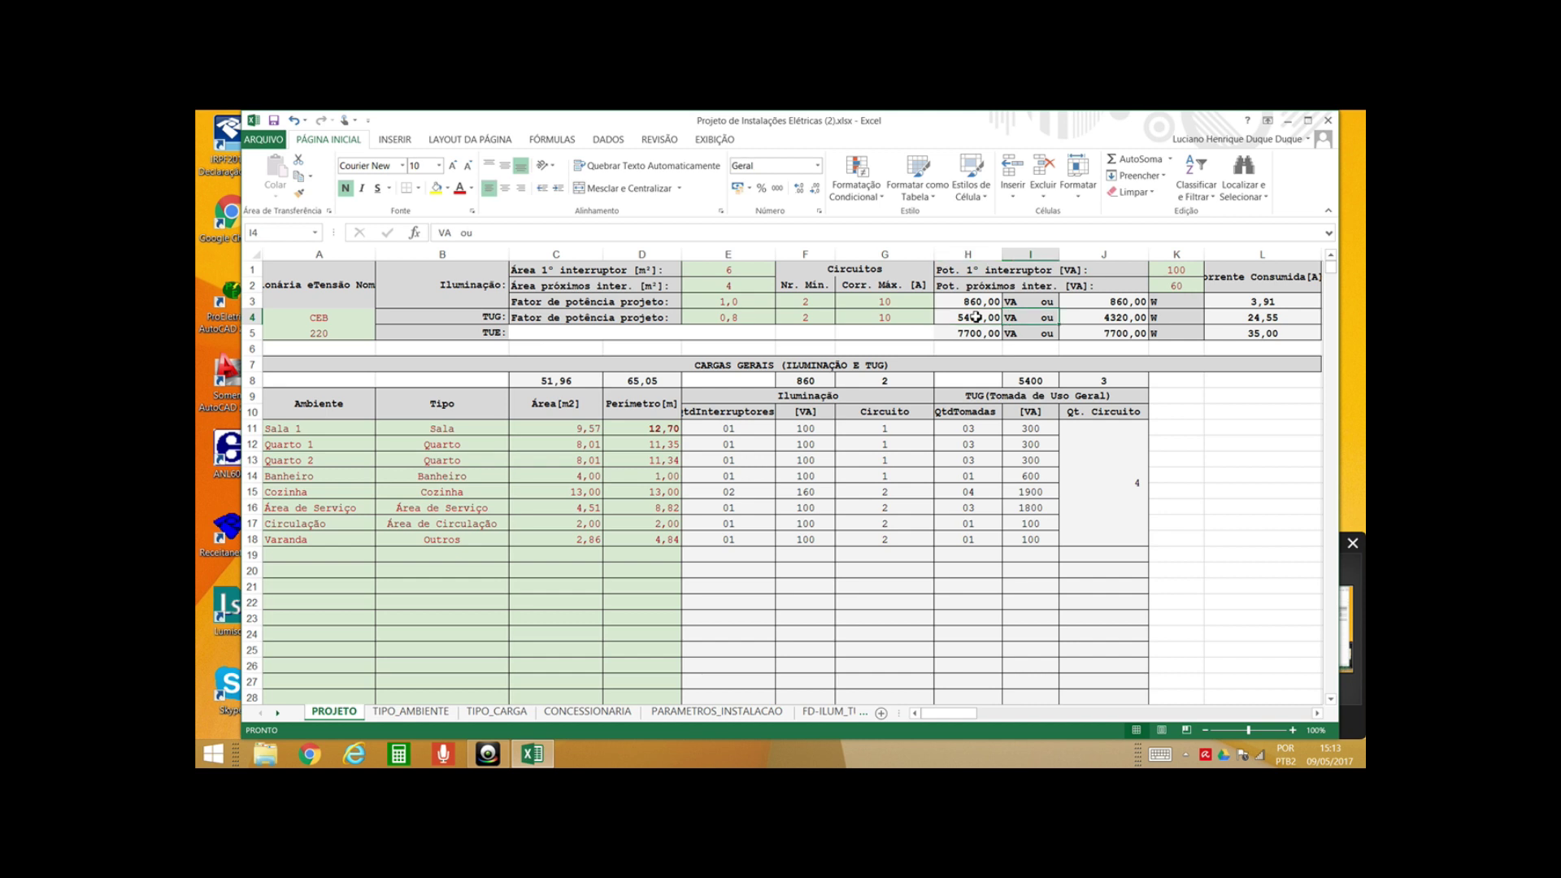
key(Right)
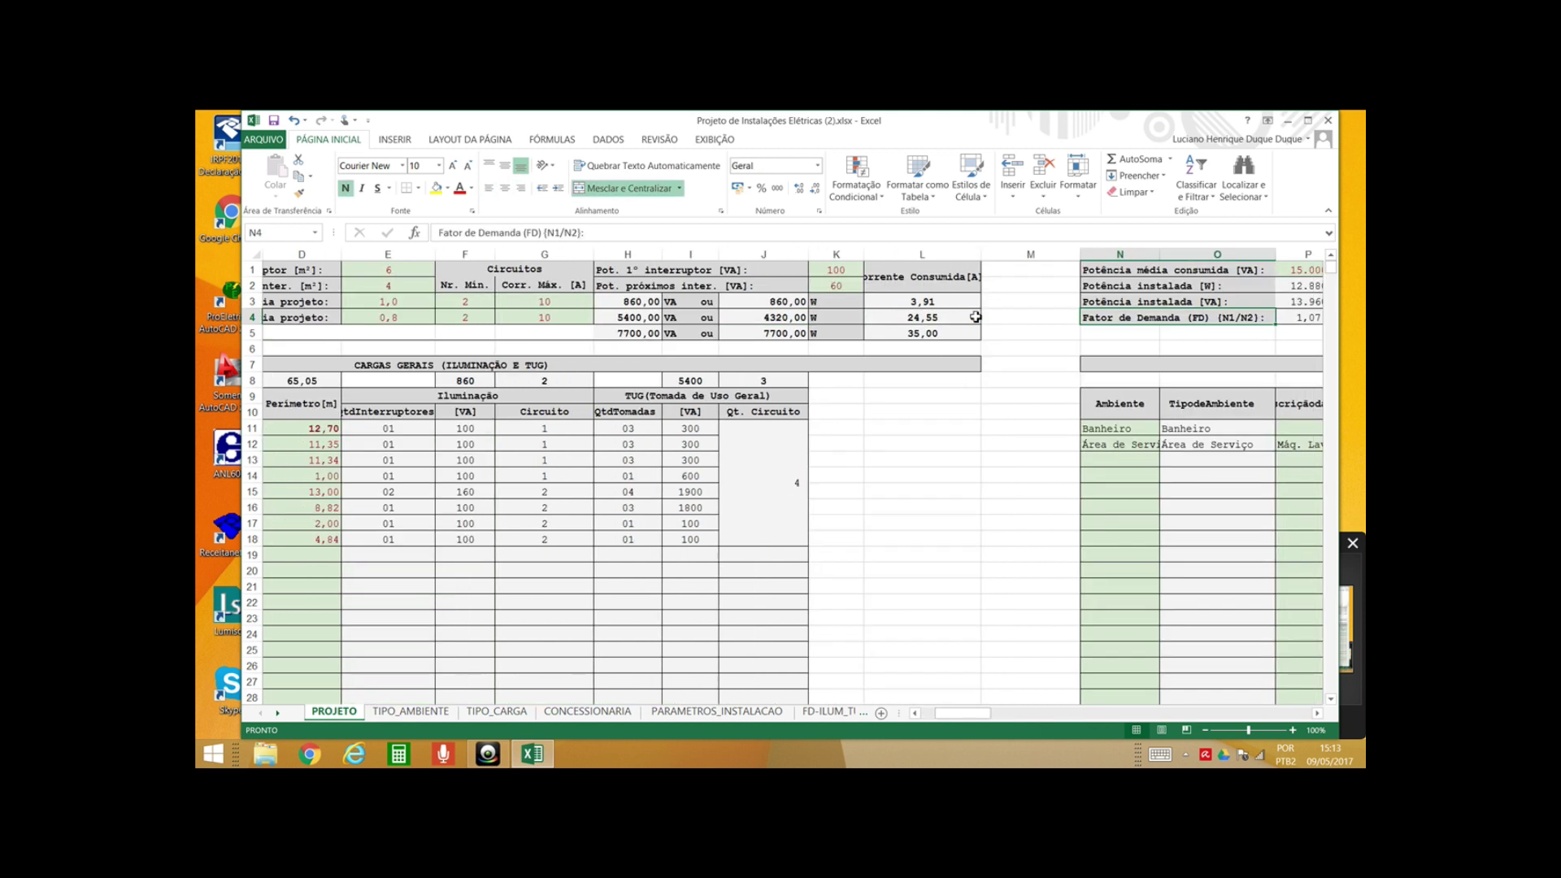
click(778, 460)
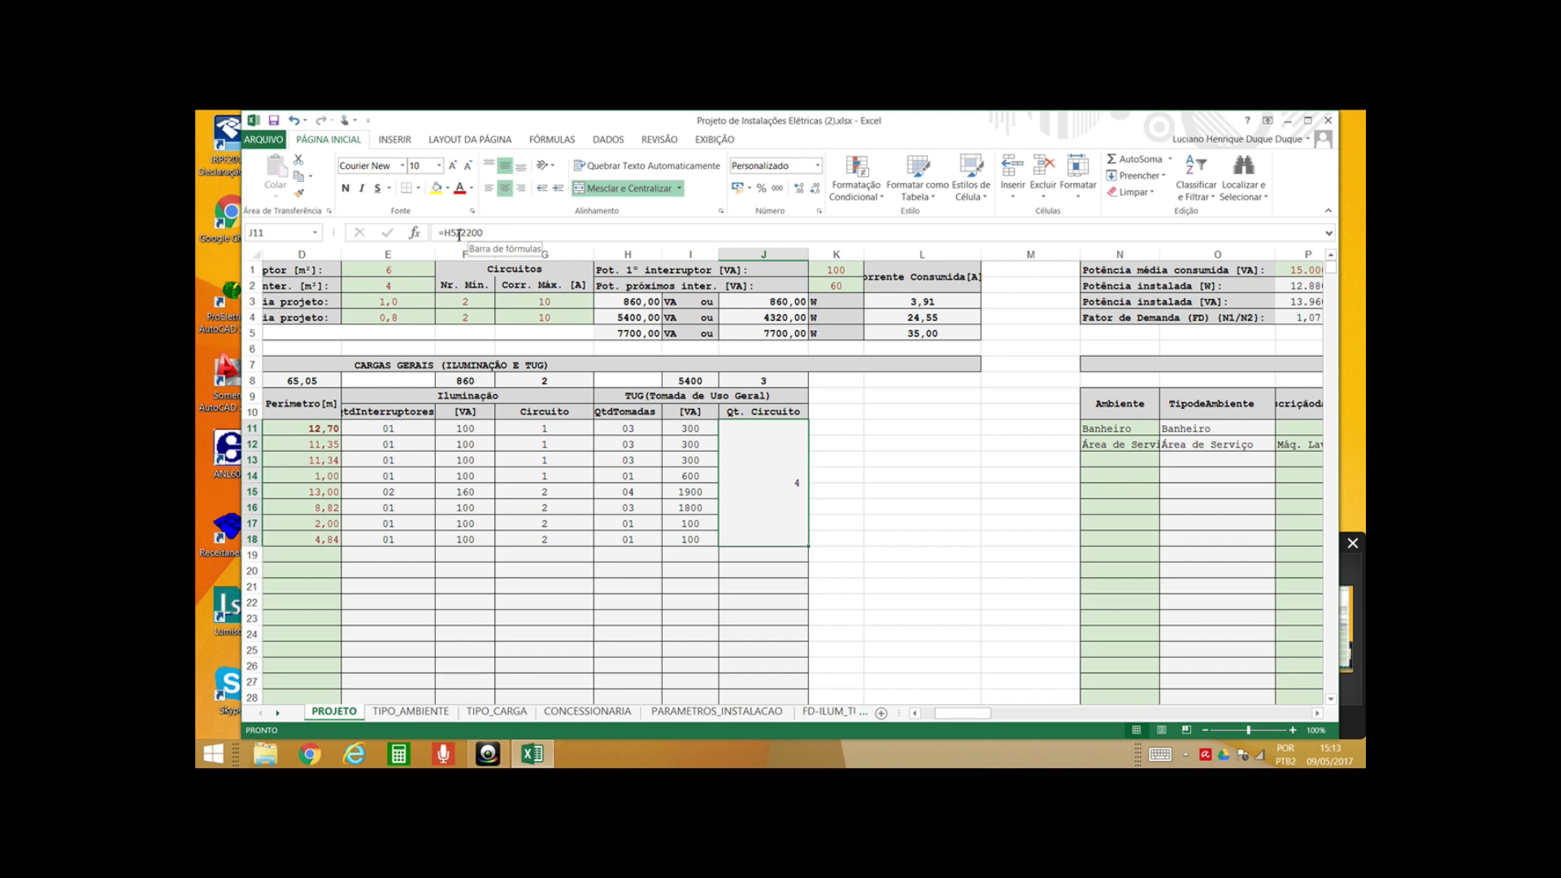
click(772, 334)
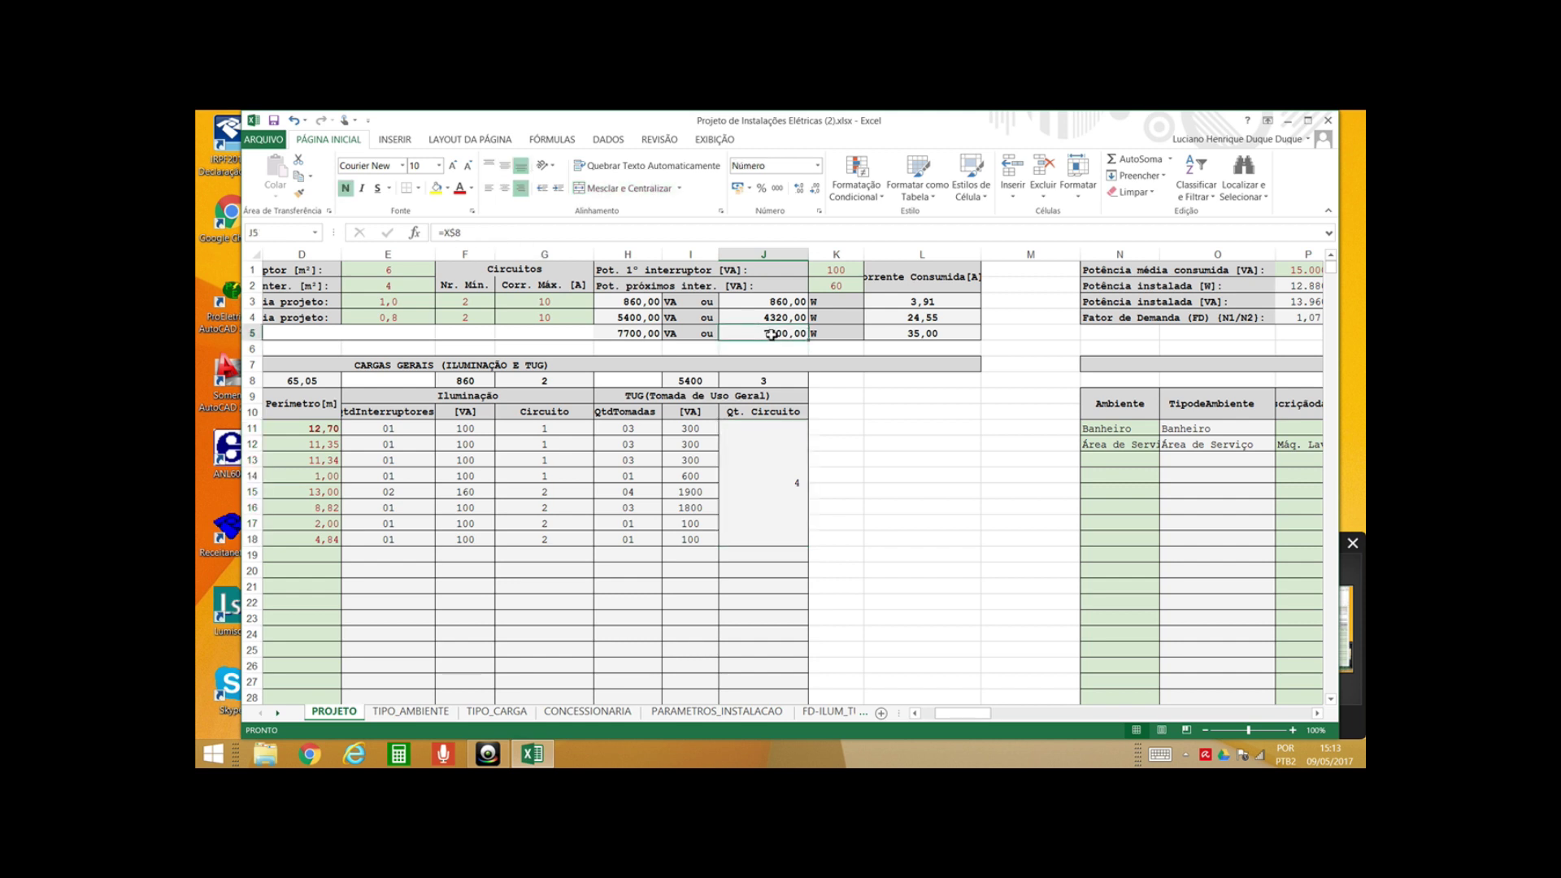
Compare the TUE and TUG total power cells in the summary against the general loads table
click(650, 333)
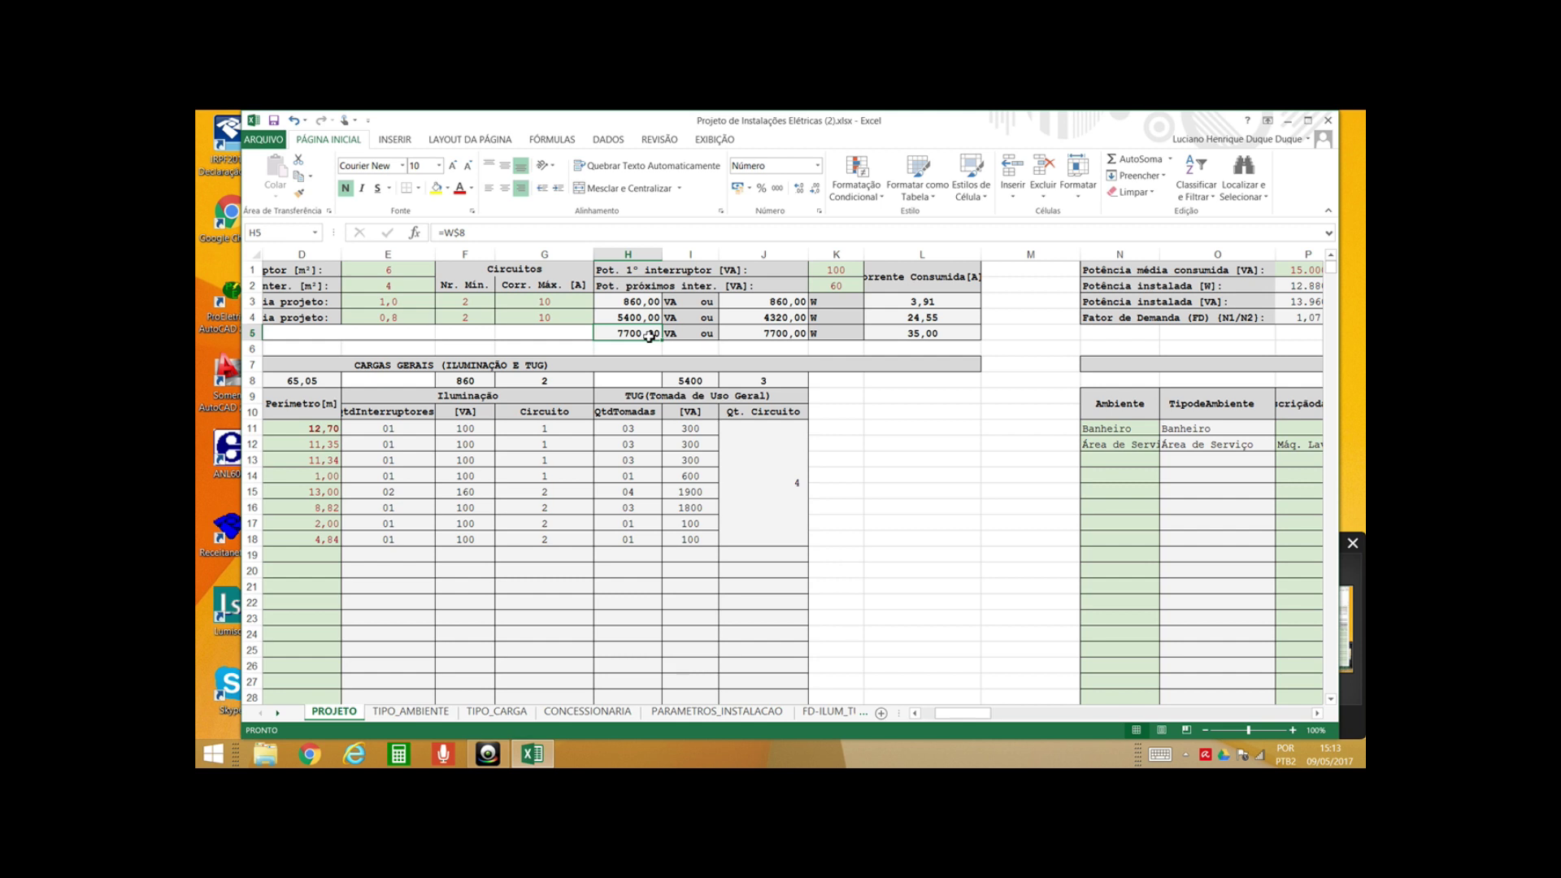
click(538, 427)
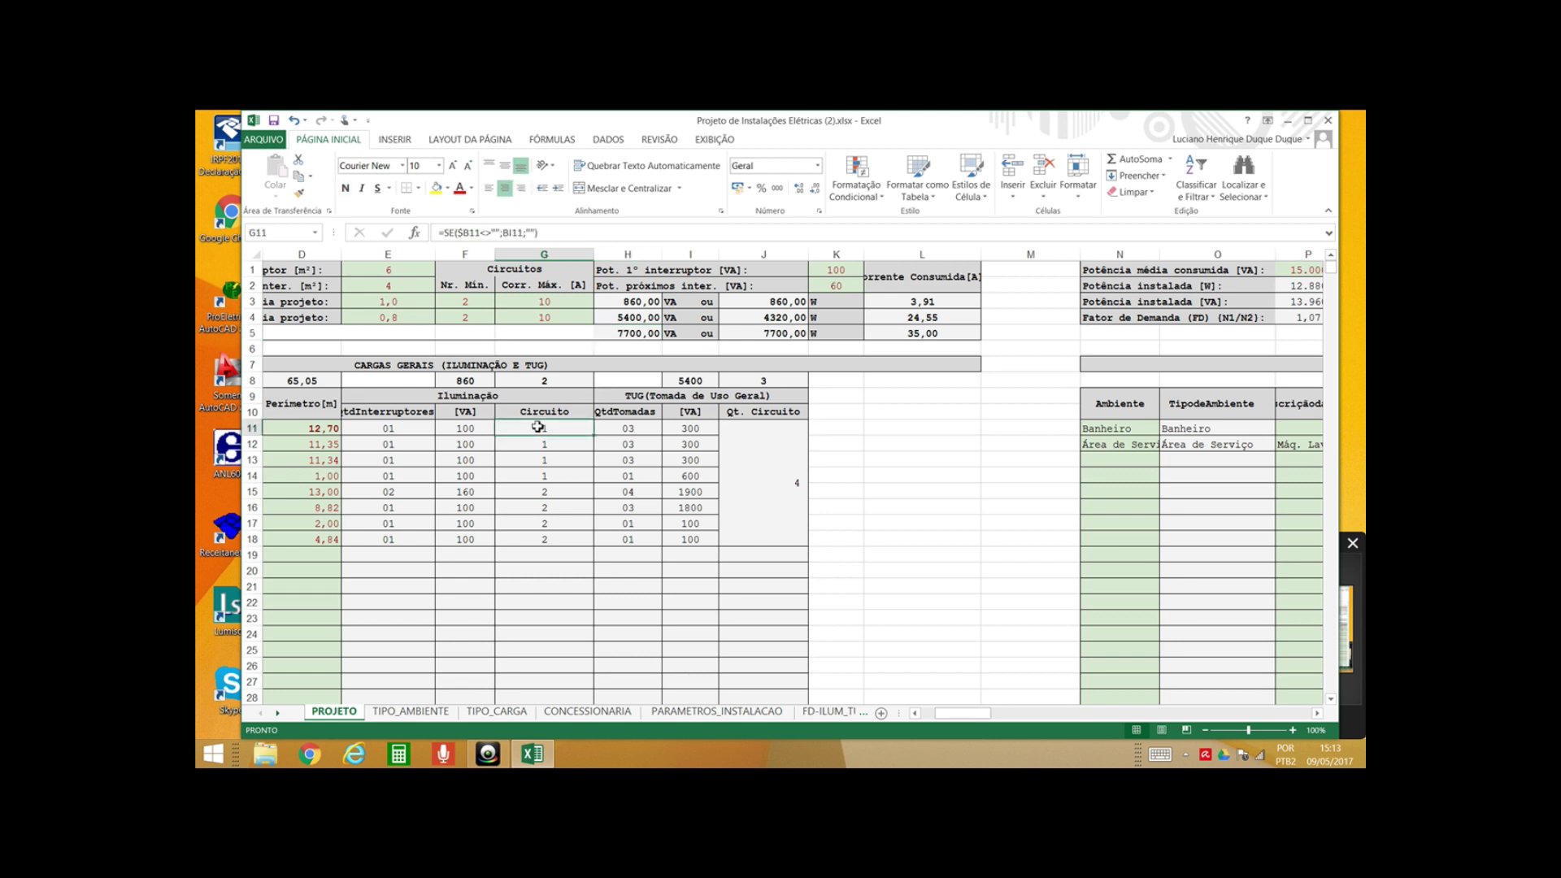
key(Left)
key(Left)
key(Left)
key(Left)
key(Left)
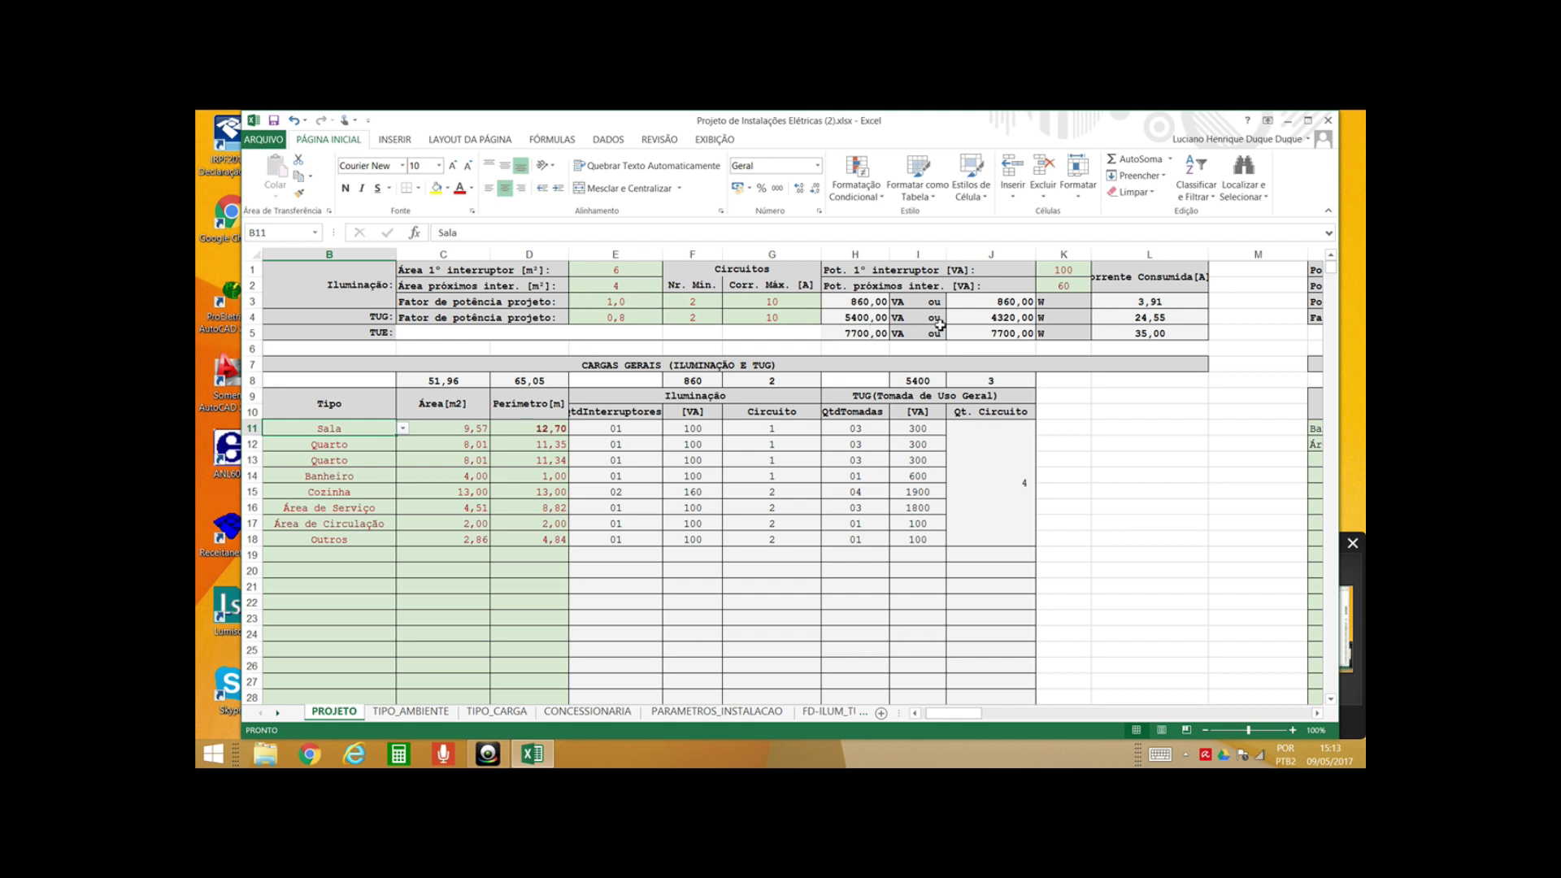
click(878, 333)
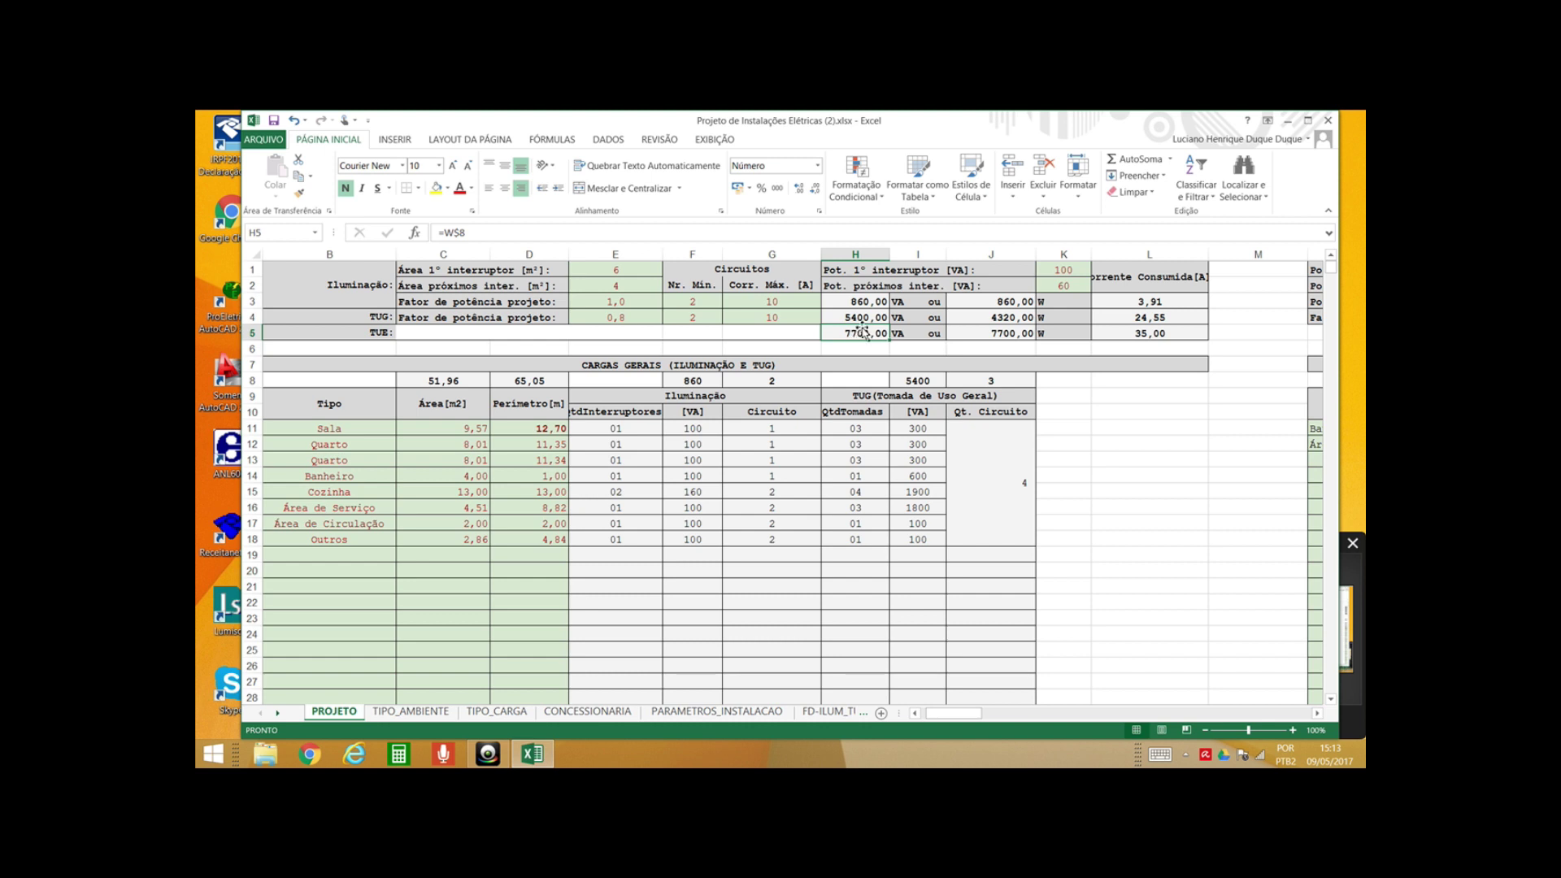
click(863, 317)
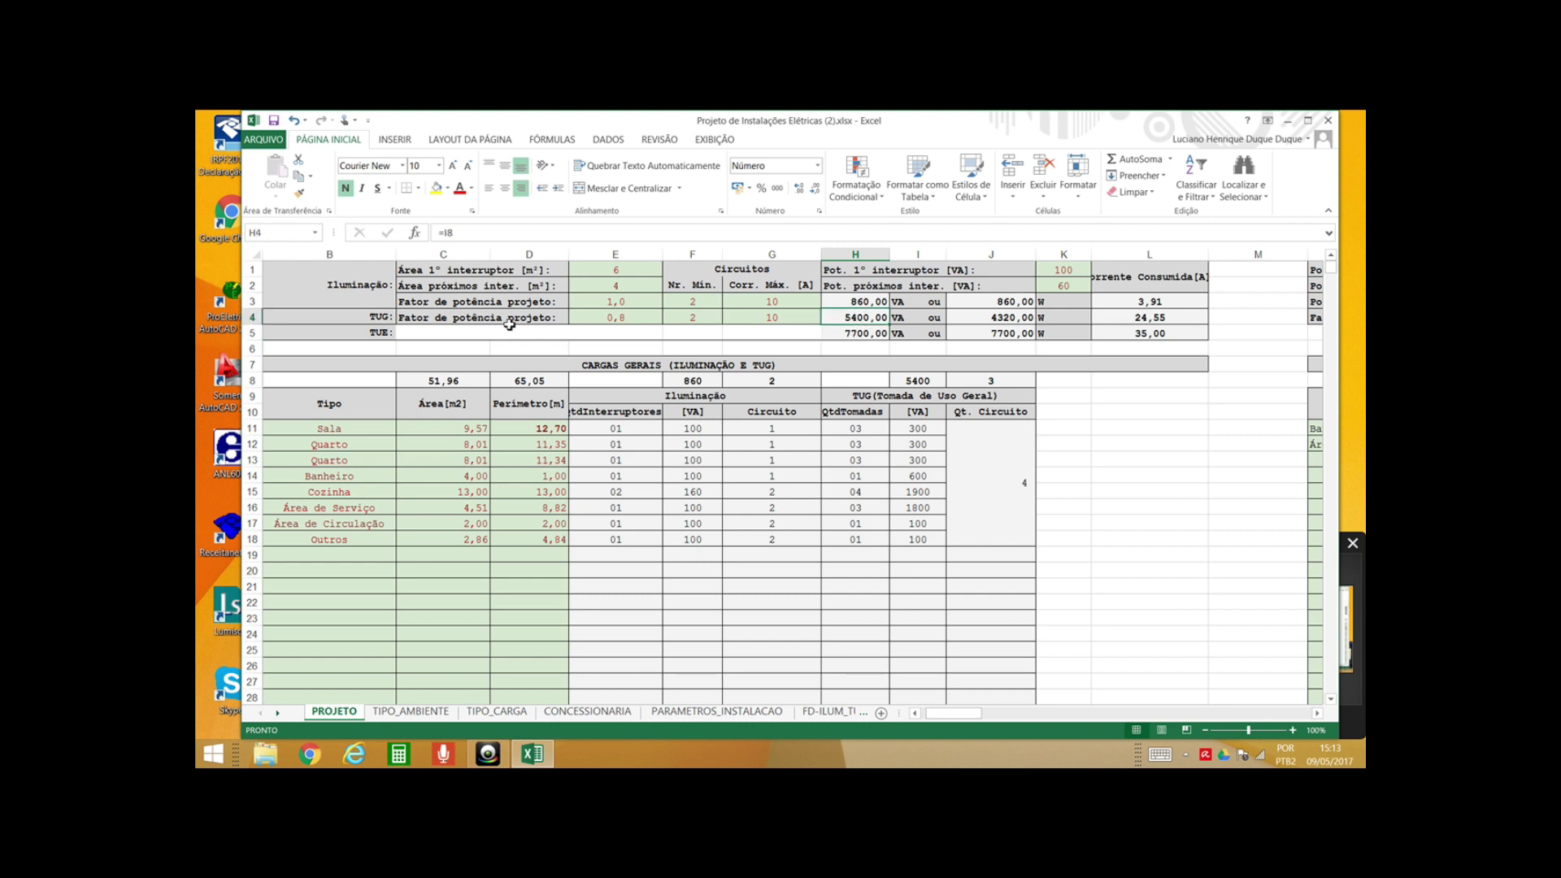
Correct the TUG circuit quantity formula to divide the TUG power total by 2200, as =H4/2200
click(1019, 477)
double_click(1019, 477)
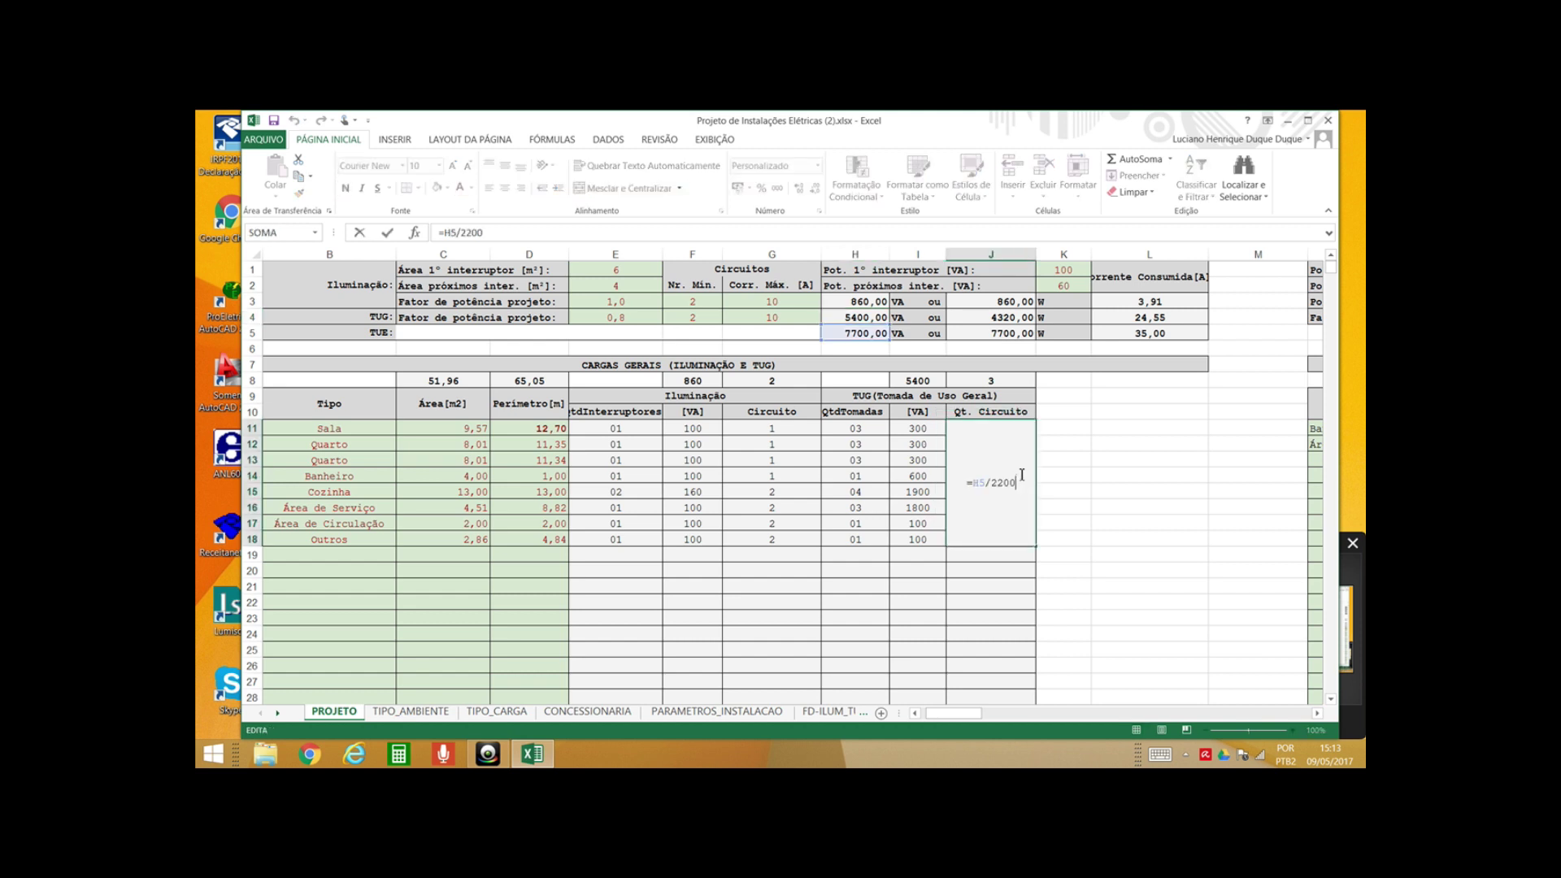
click(862, 317)
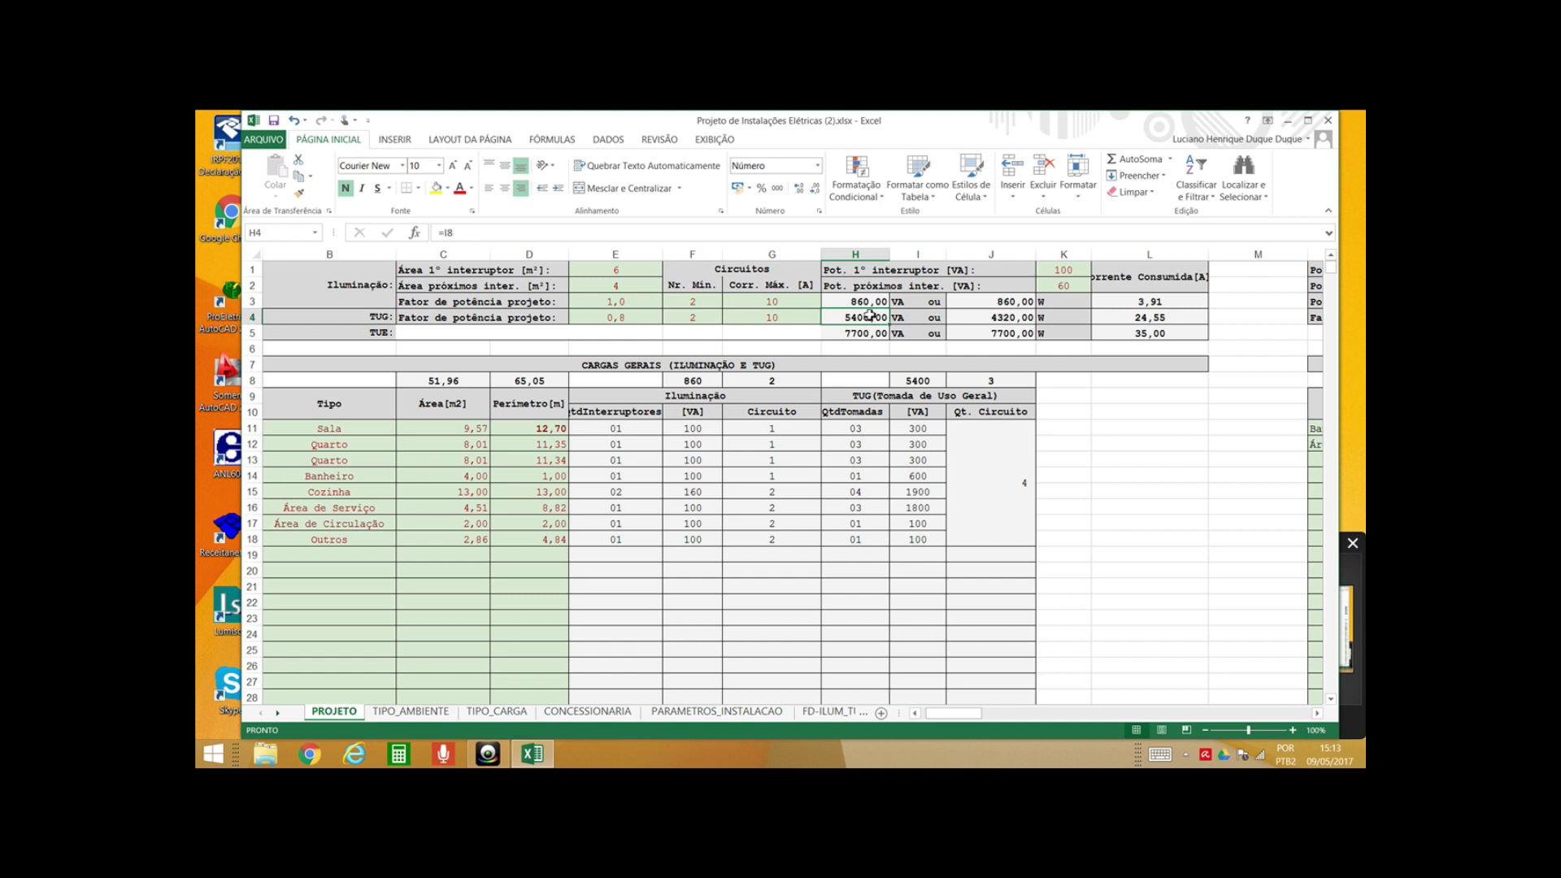
click(1011, 485)
double_click(1010, 484)
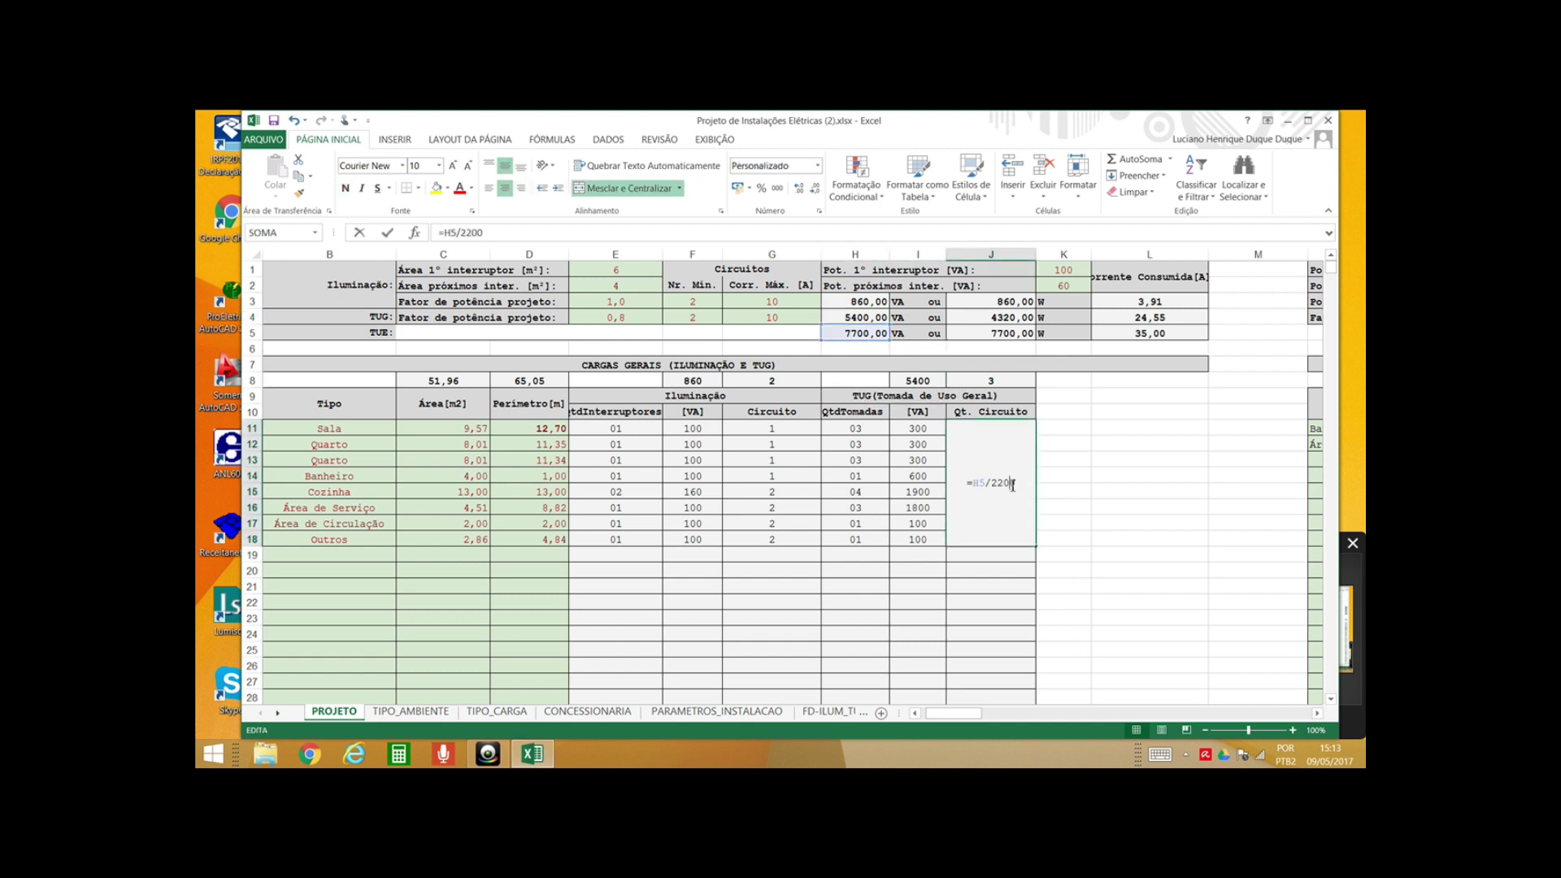
click(986, 482)
key(BackSpace)
text(4)
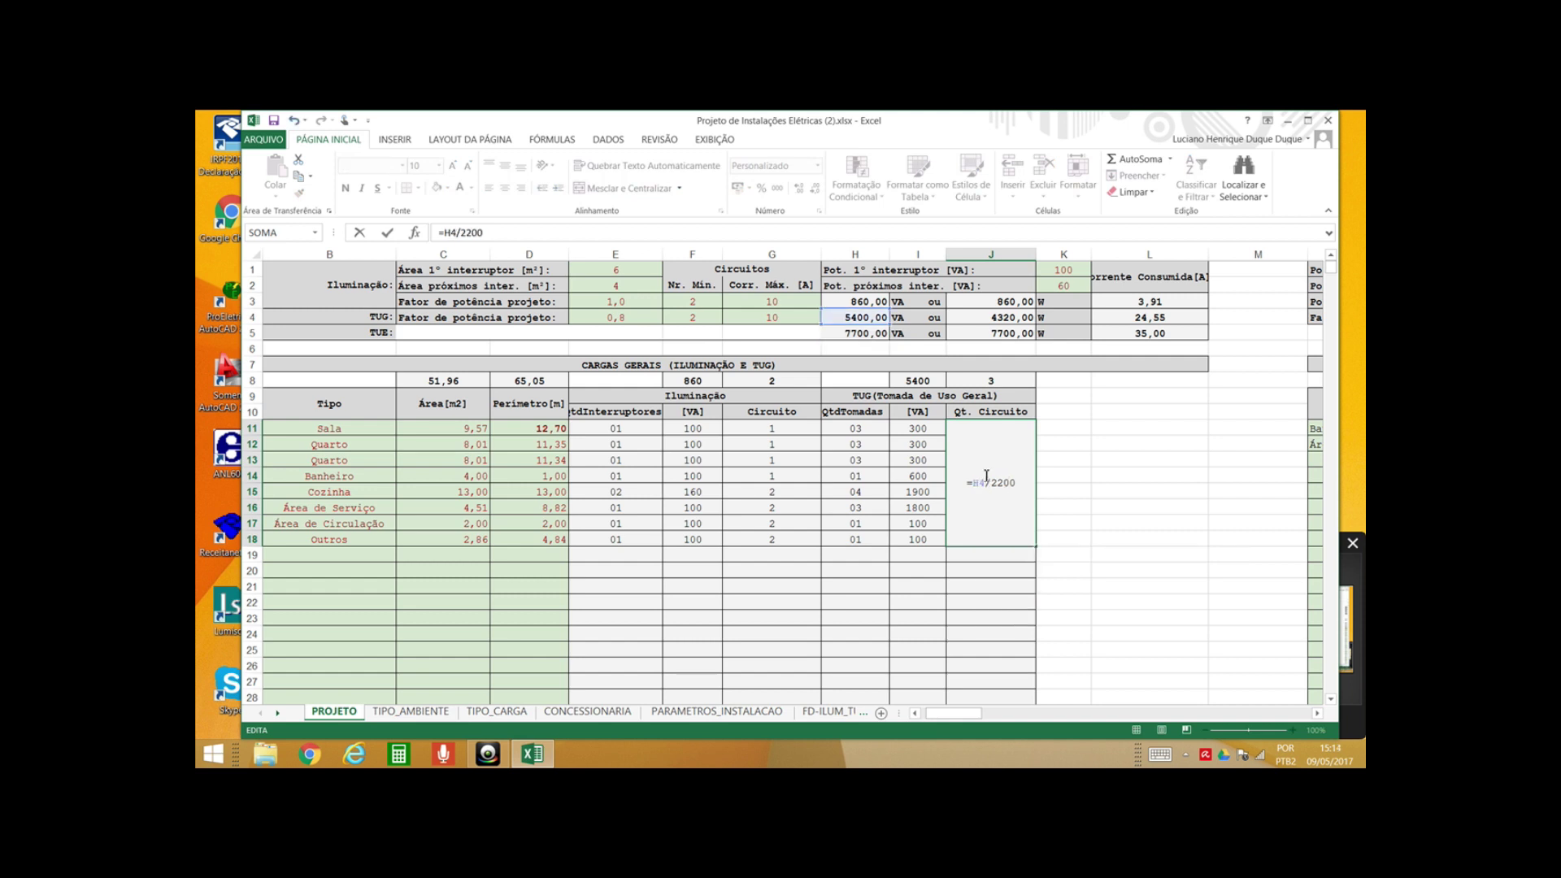
click(1052, 475)
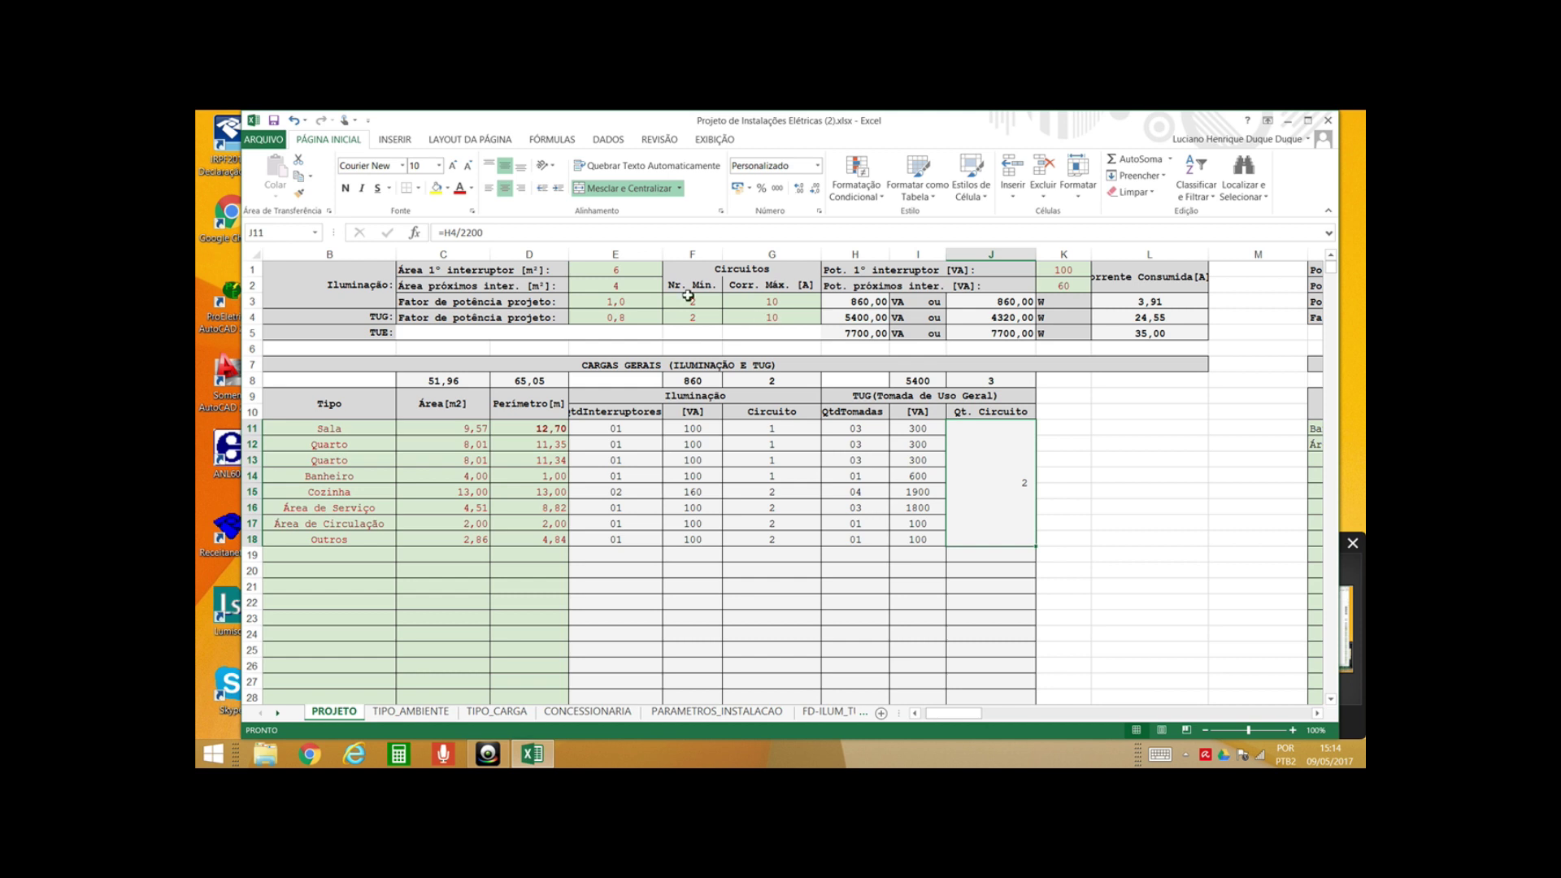
Check the TUG maximum circuit current and the project power factors for lighting and TUG
click(746, 314)
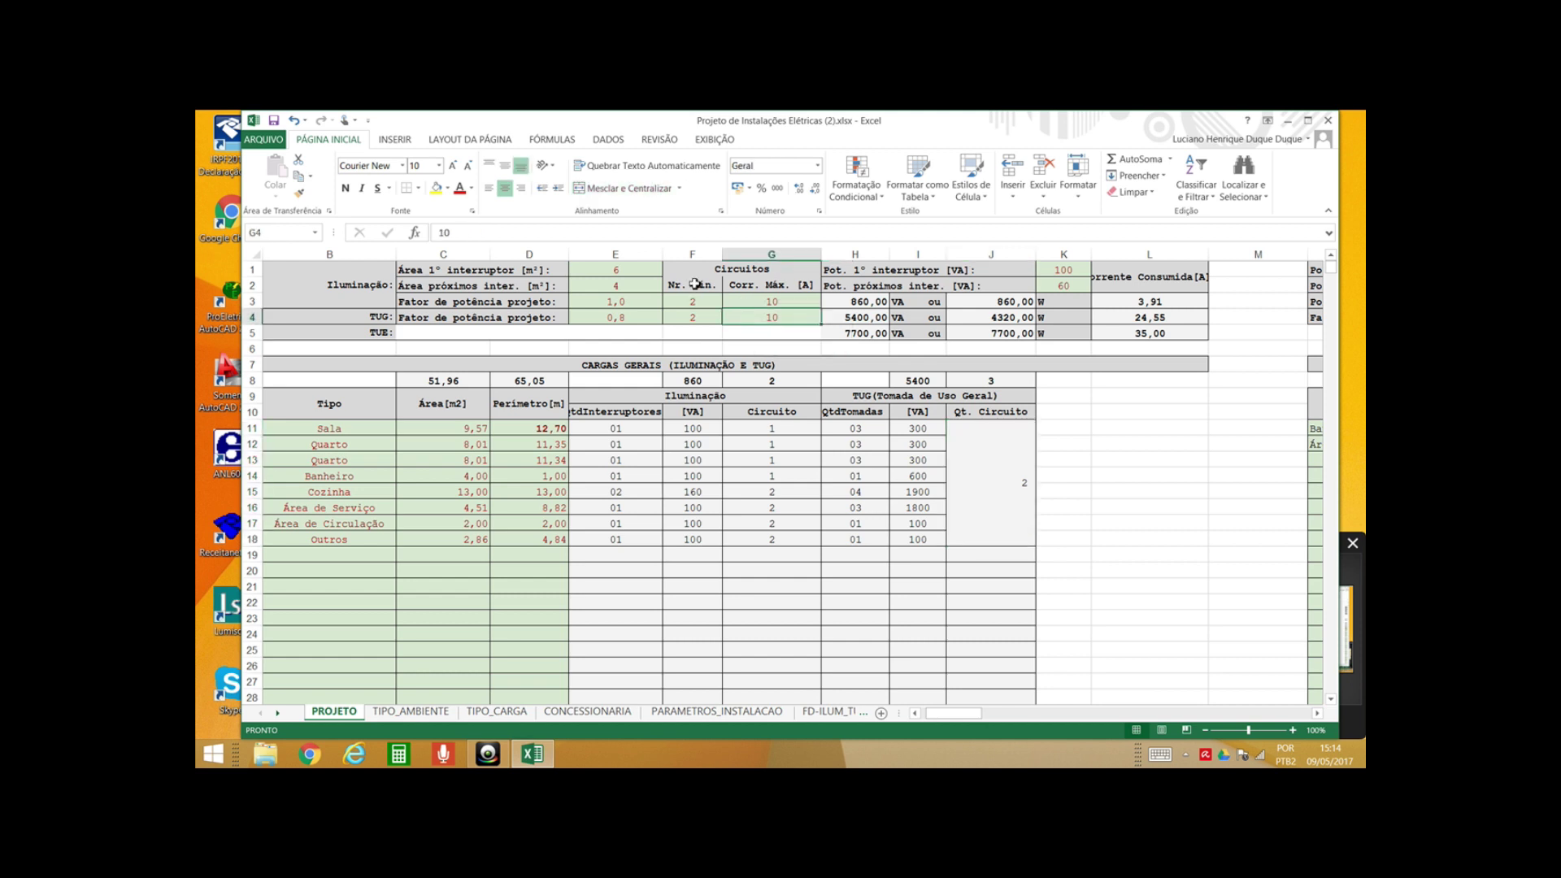
click(617, 301)
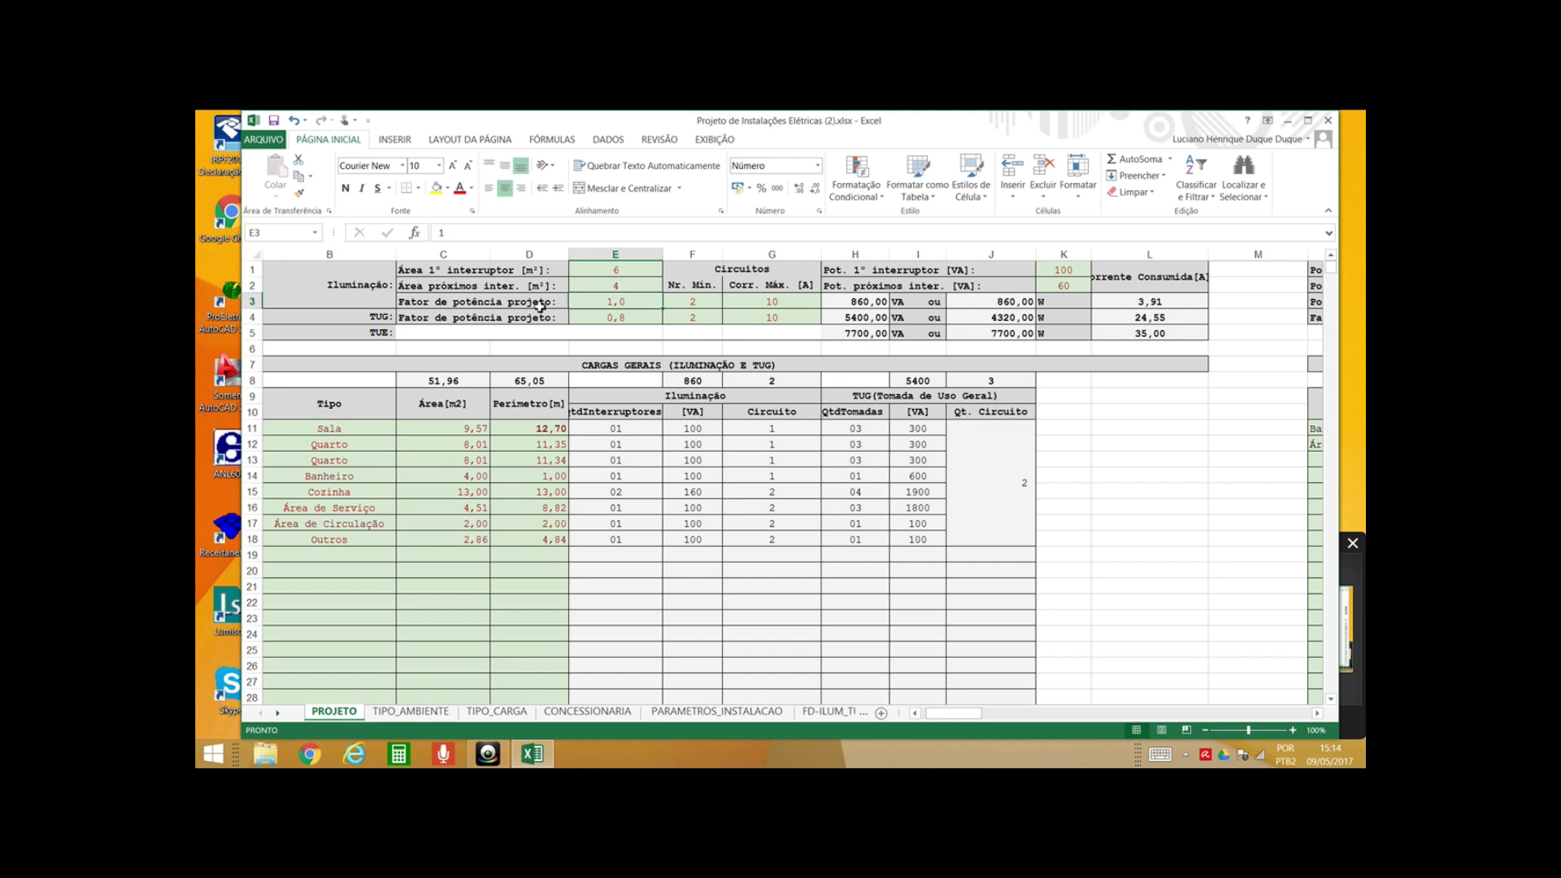
click(625, 319)
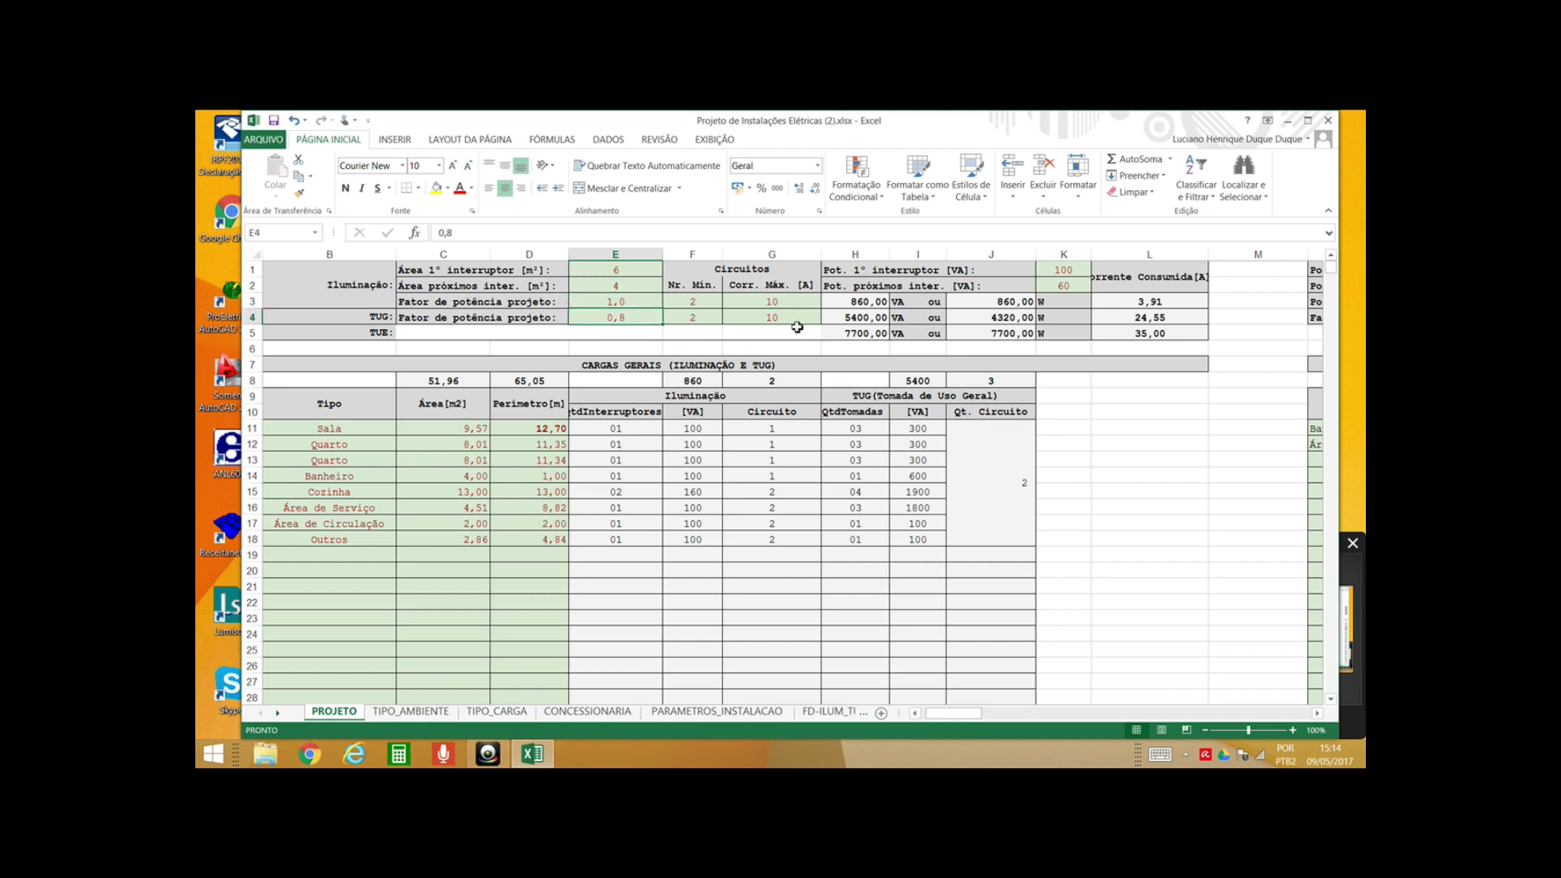
Follow the TUG summary row across to the specific loads section and inspect the installed power formula in W
click(828, 322)
key(Right)
key(Right)
key(Right)
key(Right)
key(Right)
key(Right)
key(Right)
key(Right)
key(Right)
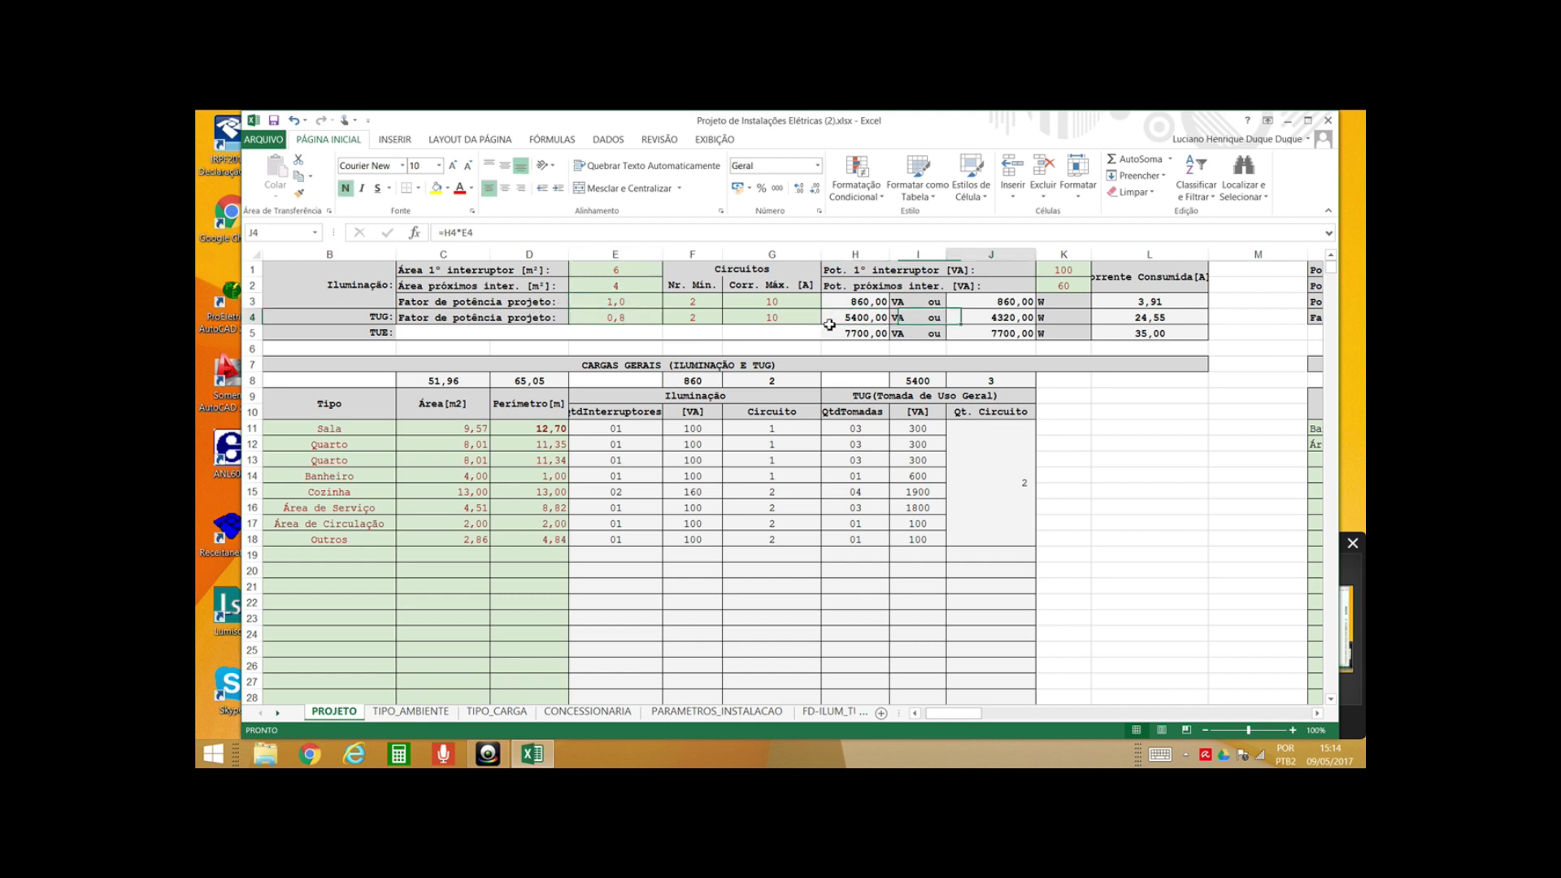
key(Right)
key(Right)
key(Right)
key(Right)
key(Right)
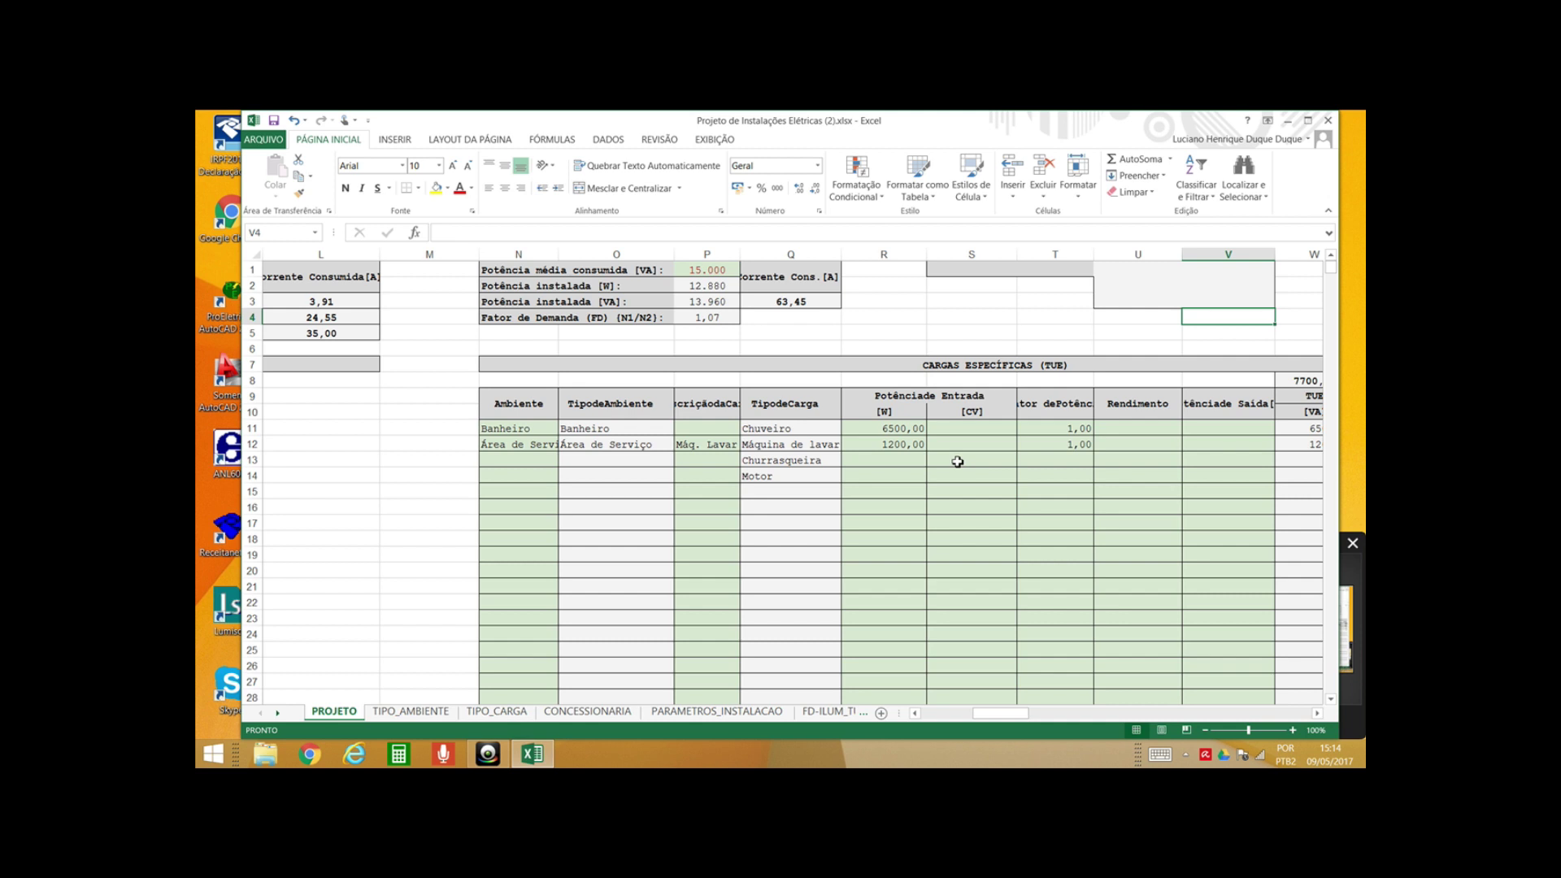
click(578, 287)
click(716, 283)
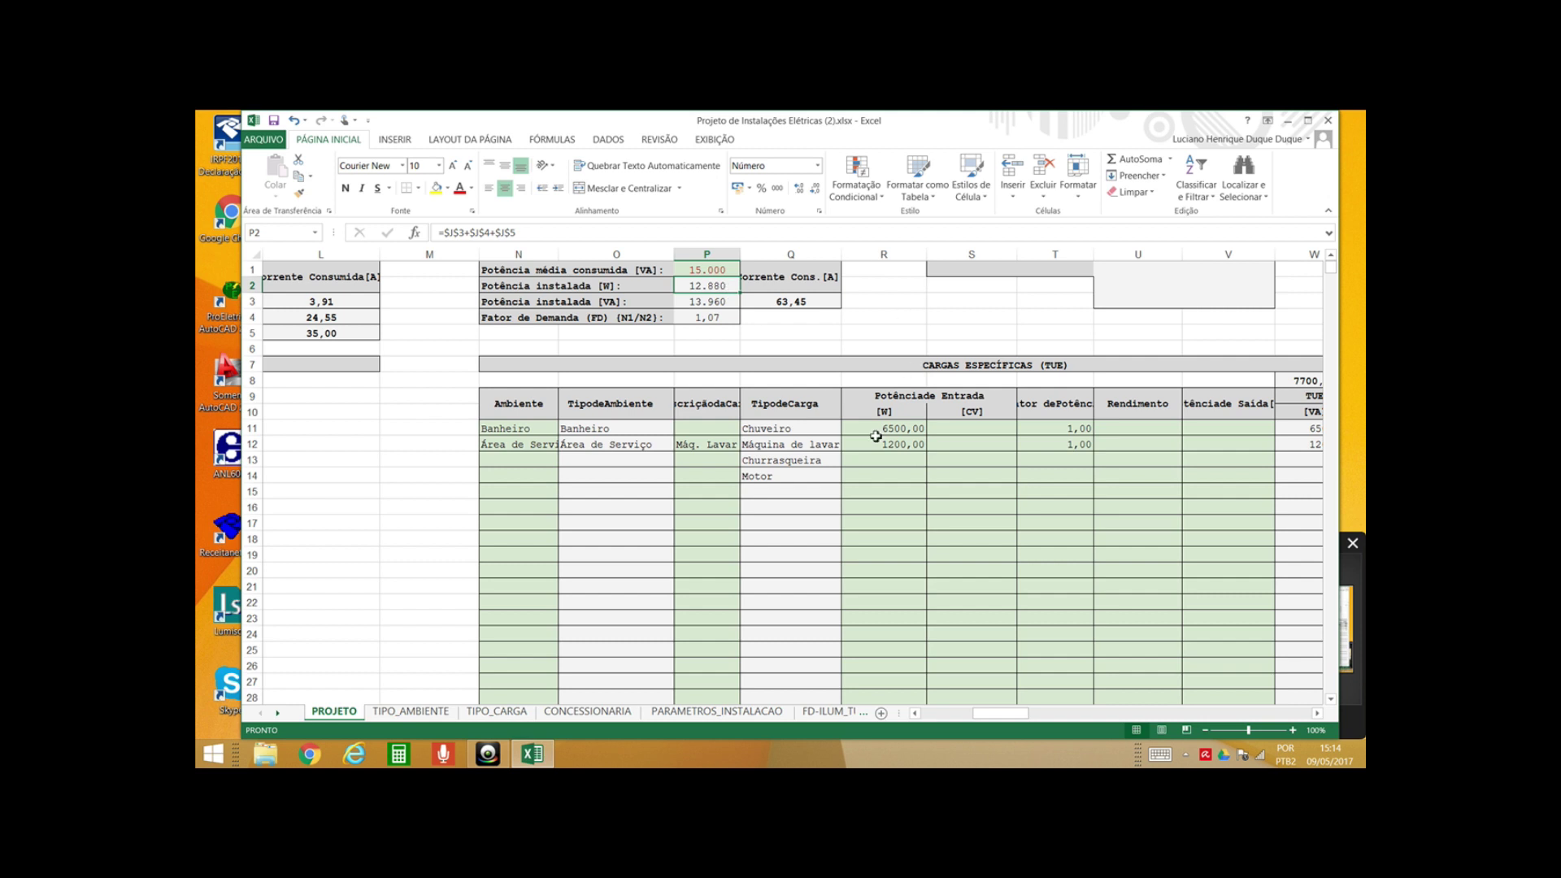
Enter 4000 W input power and a power factor of 1 for the Churrasqueira load, and check its TUE circuit cell
click(832, 459)
click(896, 462)
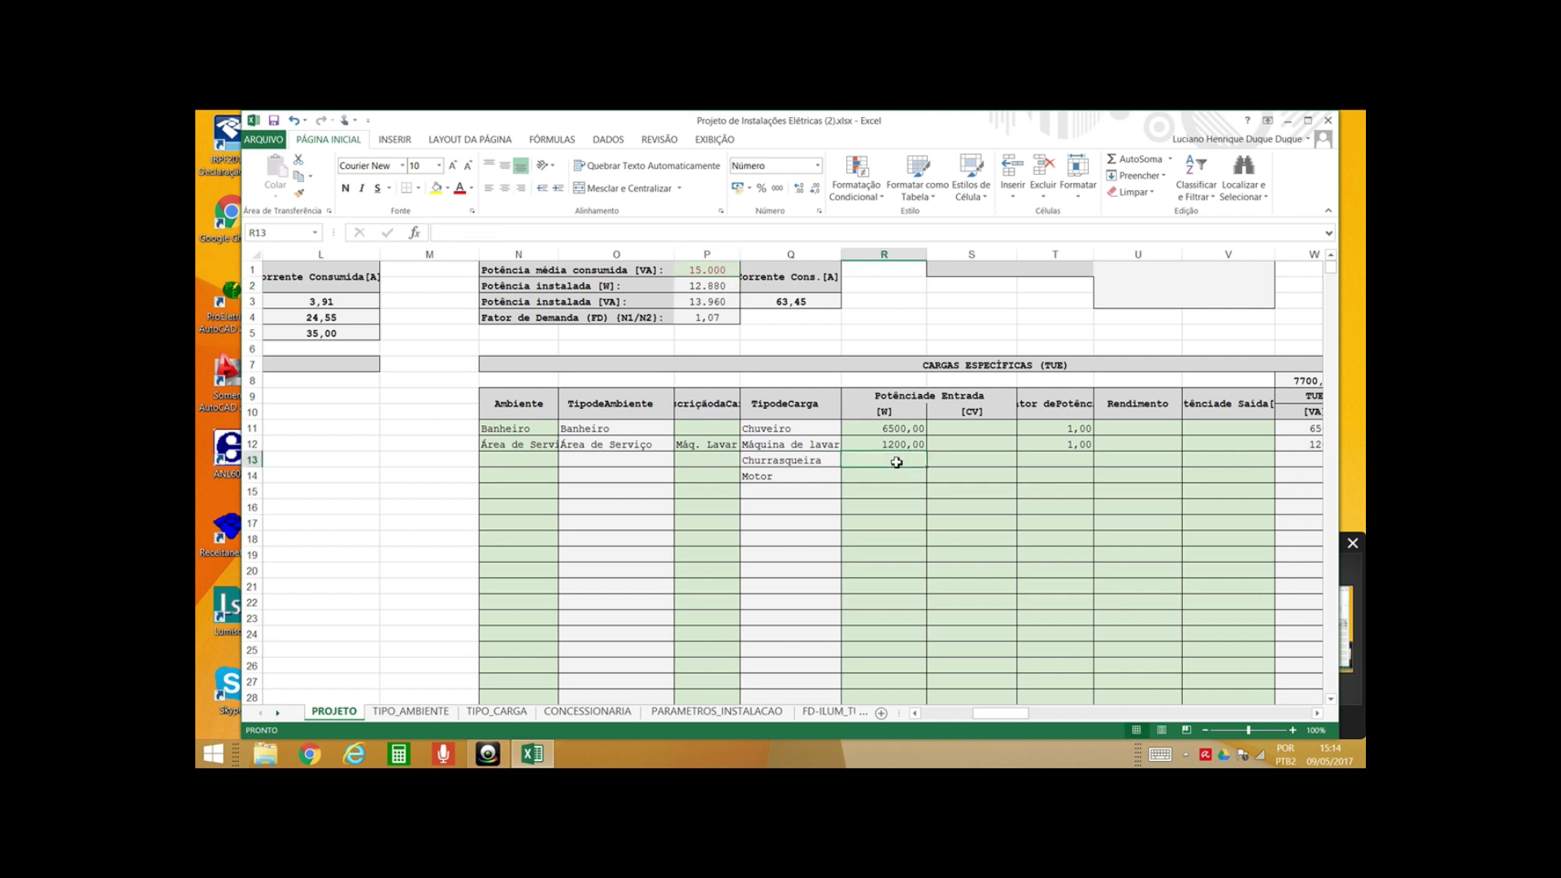
text(4000)
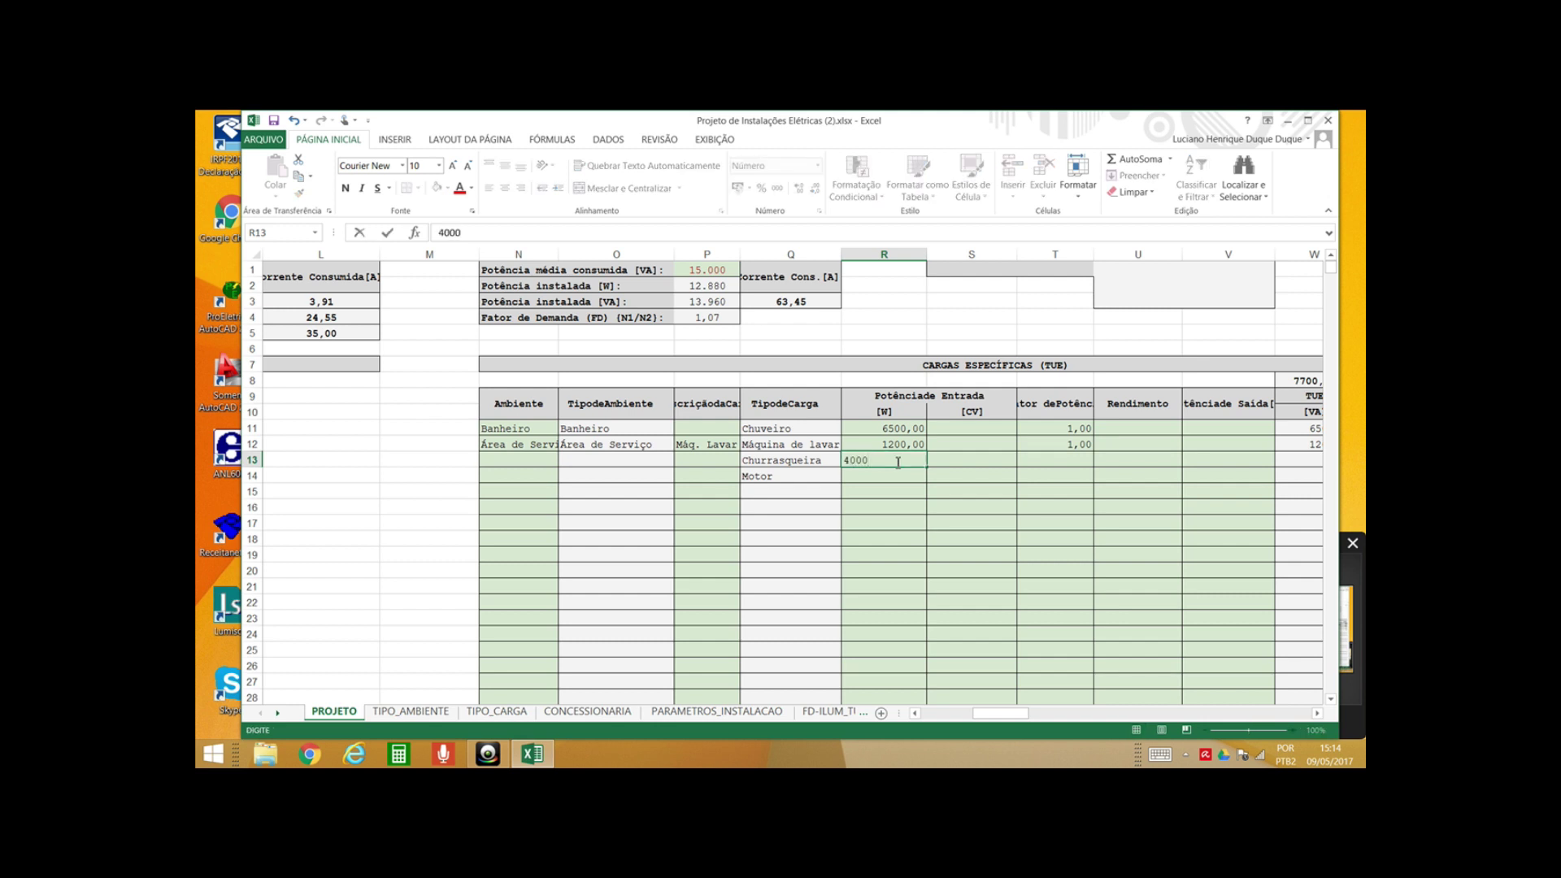
click(967, 464)
click(1061, 468)
text(1)
click(1121, 458)
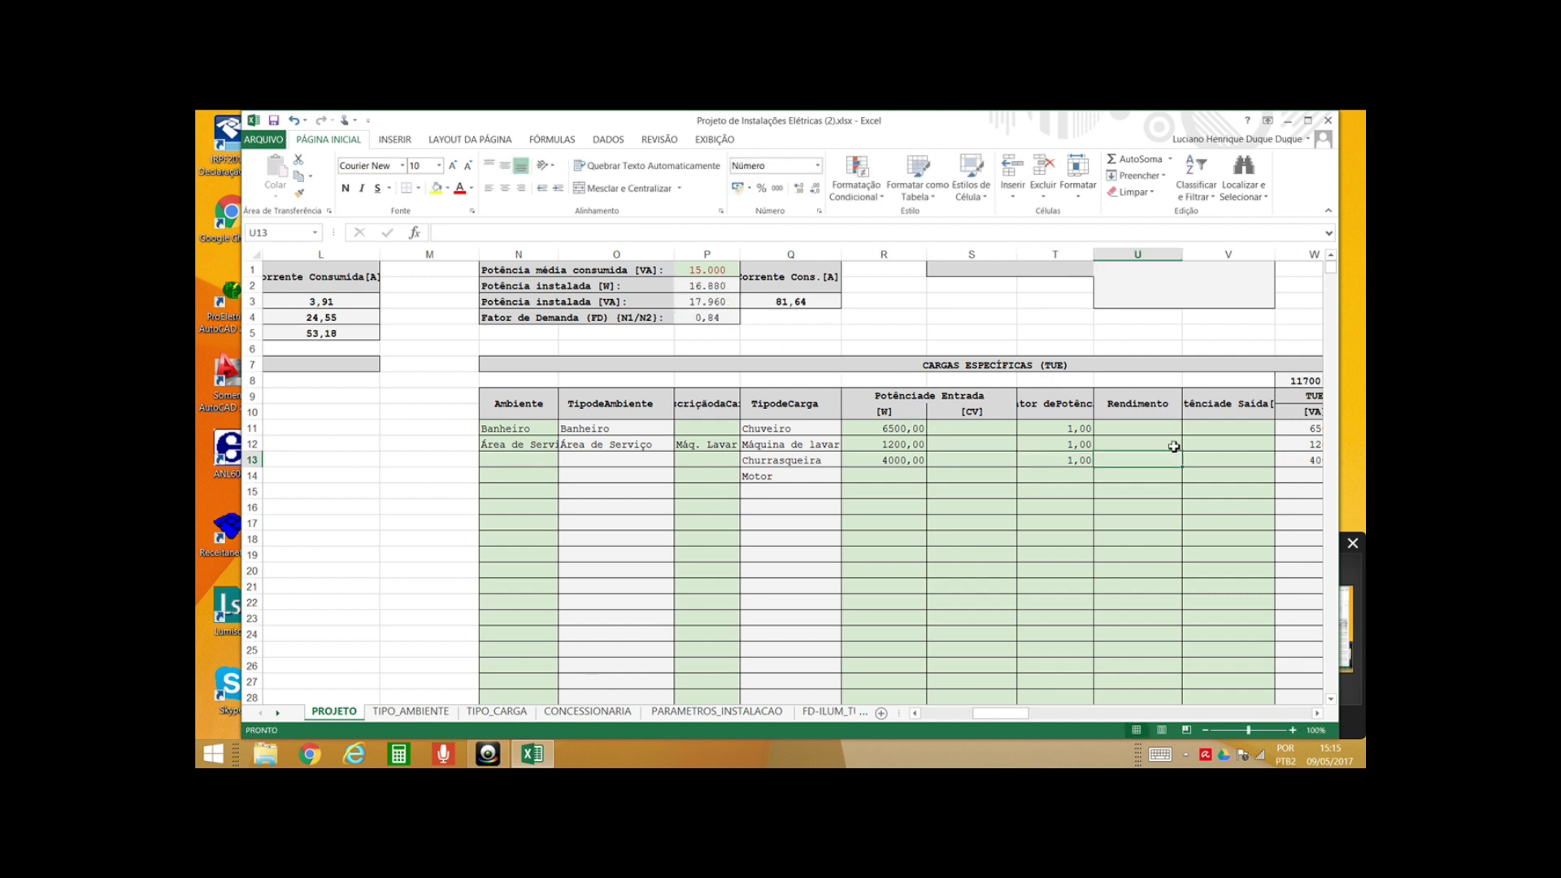
click(1243, 464)
key(Right)
key(Right)
key(Right)
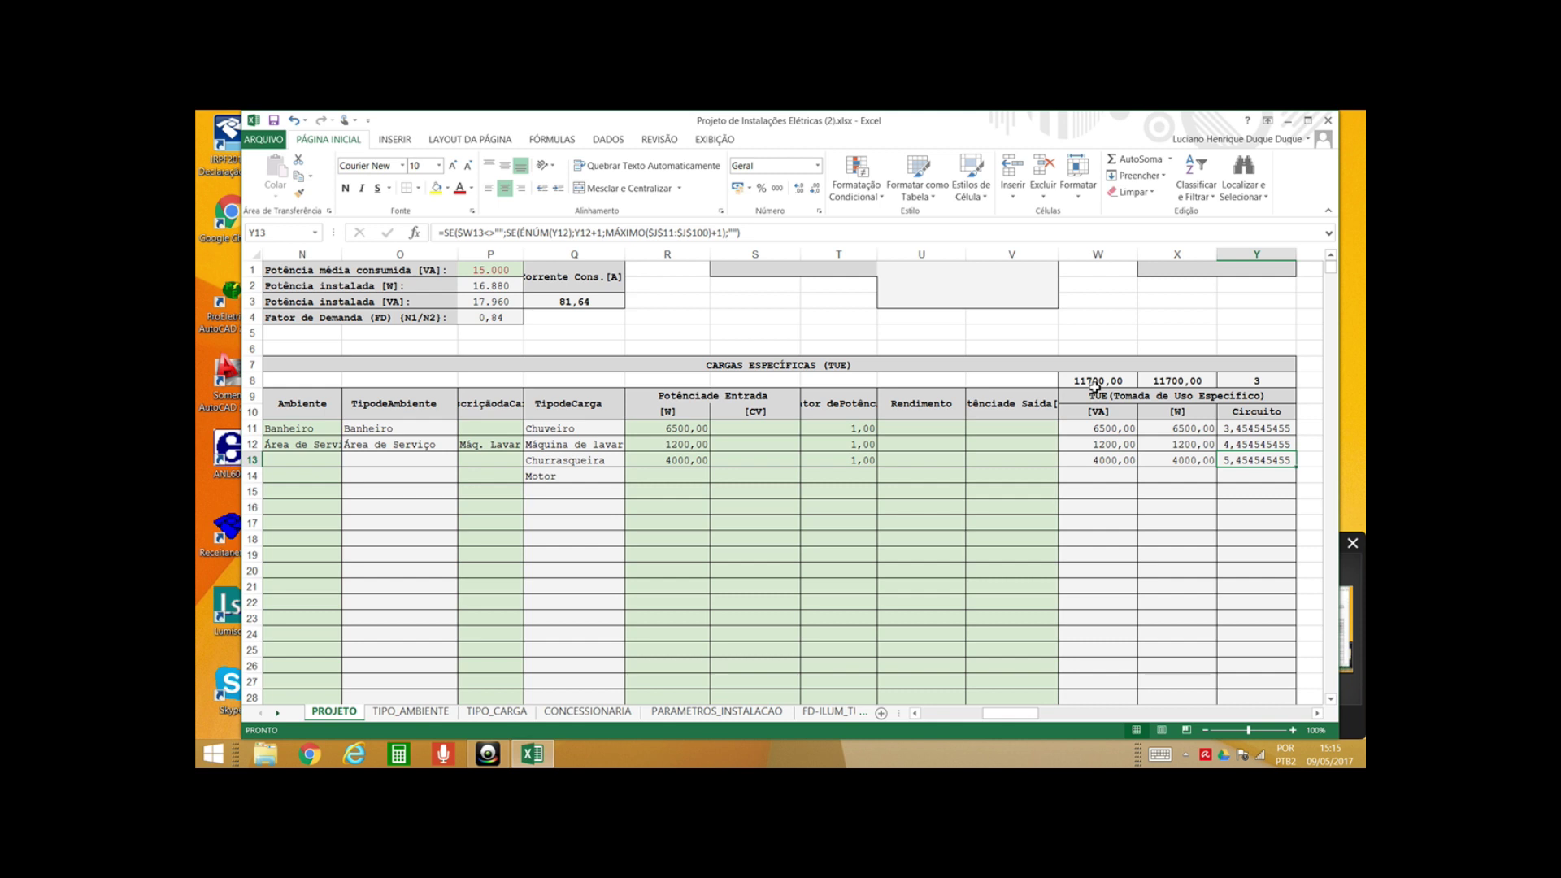
Set the Churrasqueira power factor to 0 and clear its input power
click(861, 463)
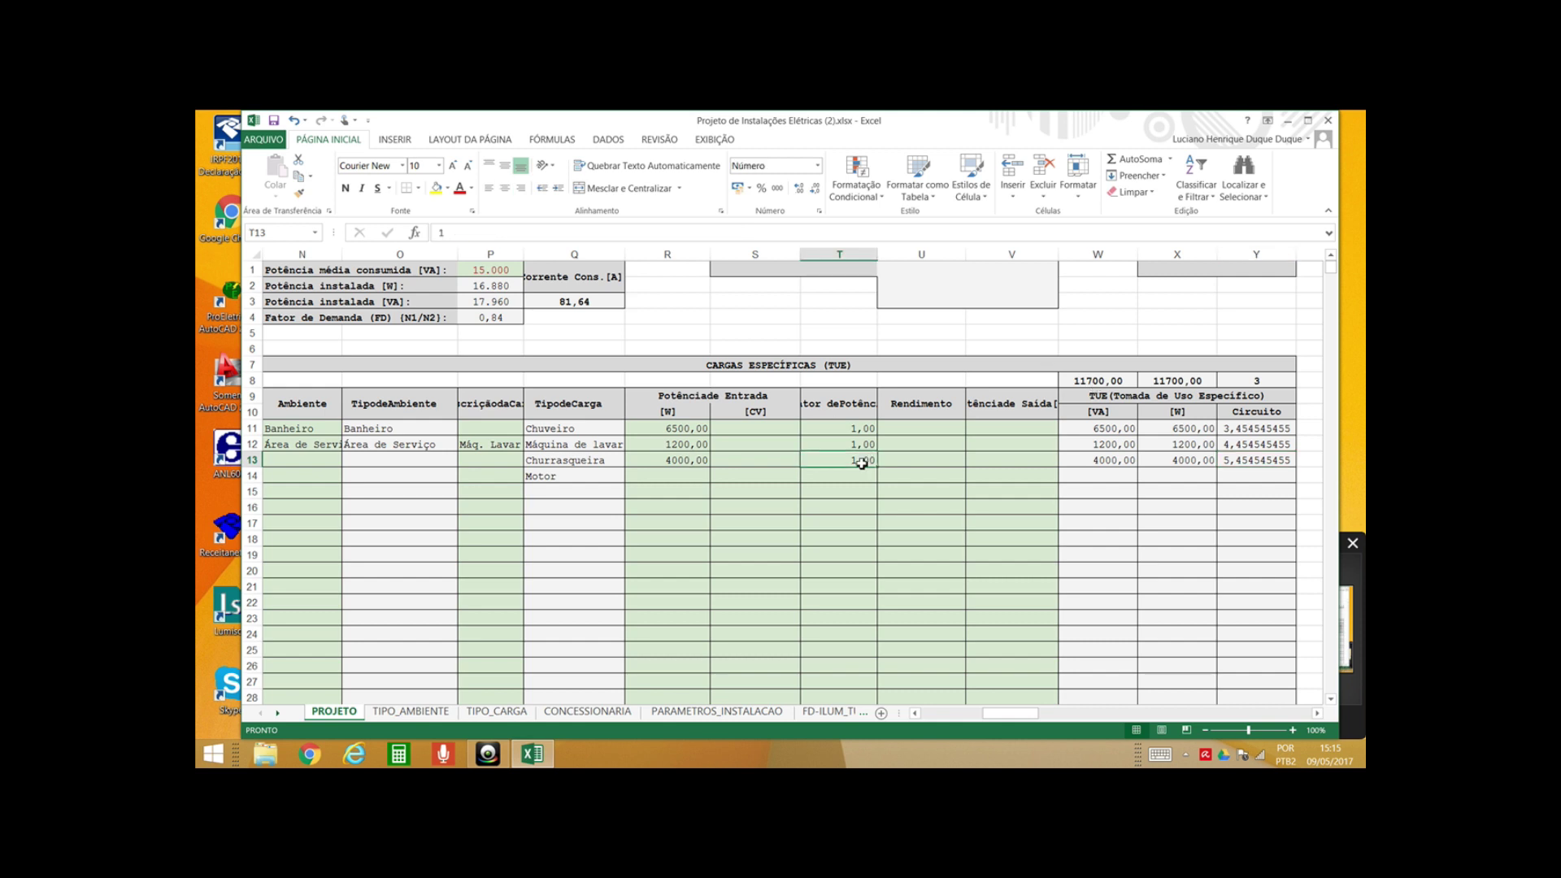
key(Delete)
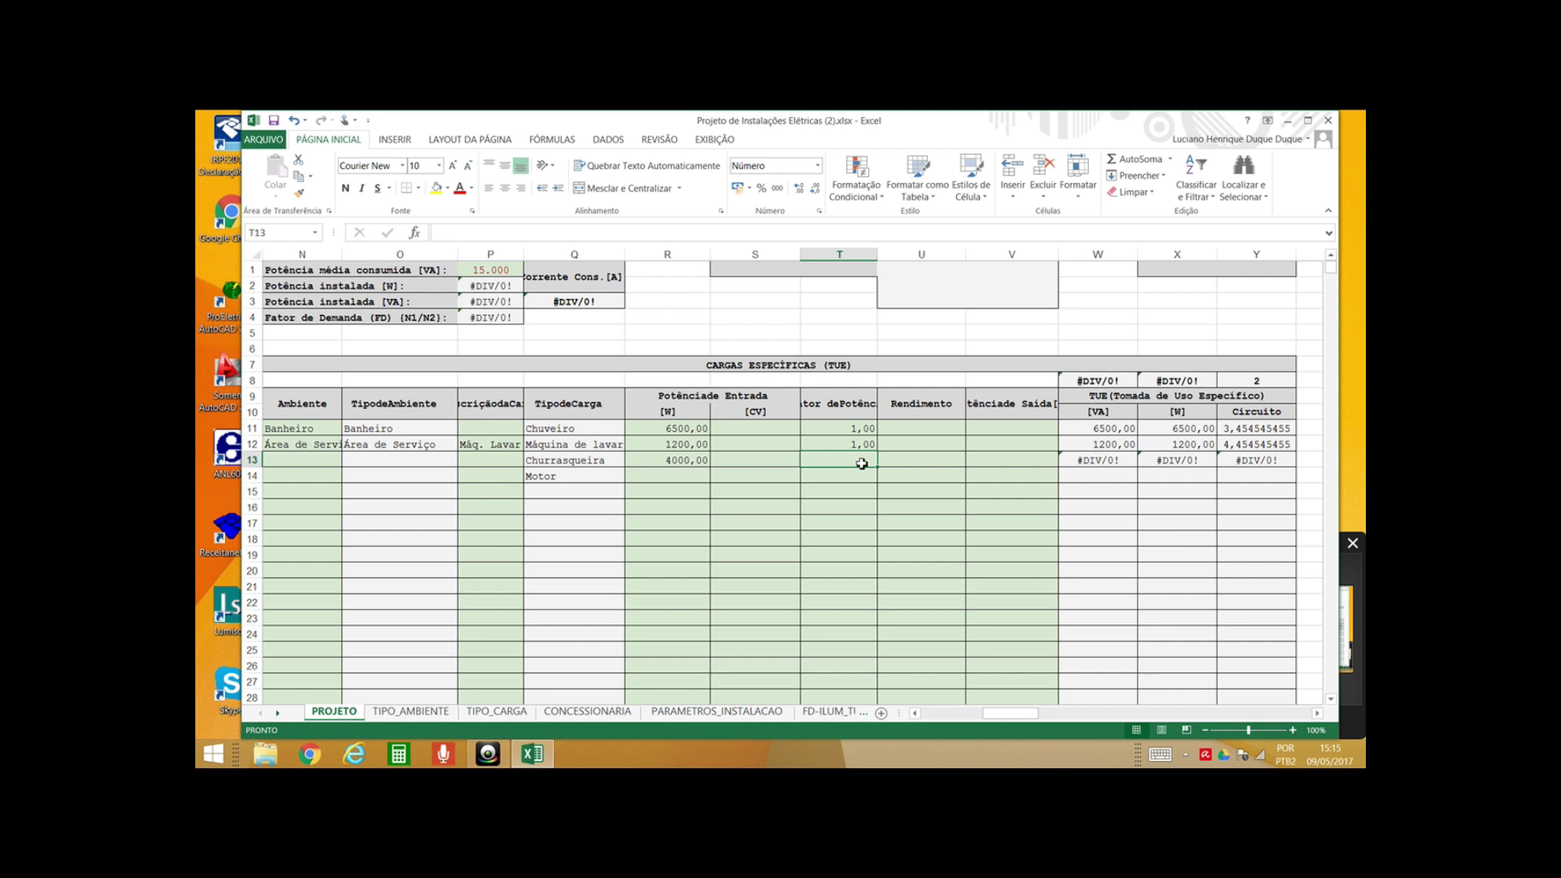
text(0)
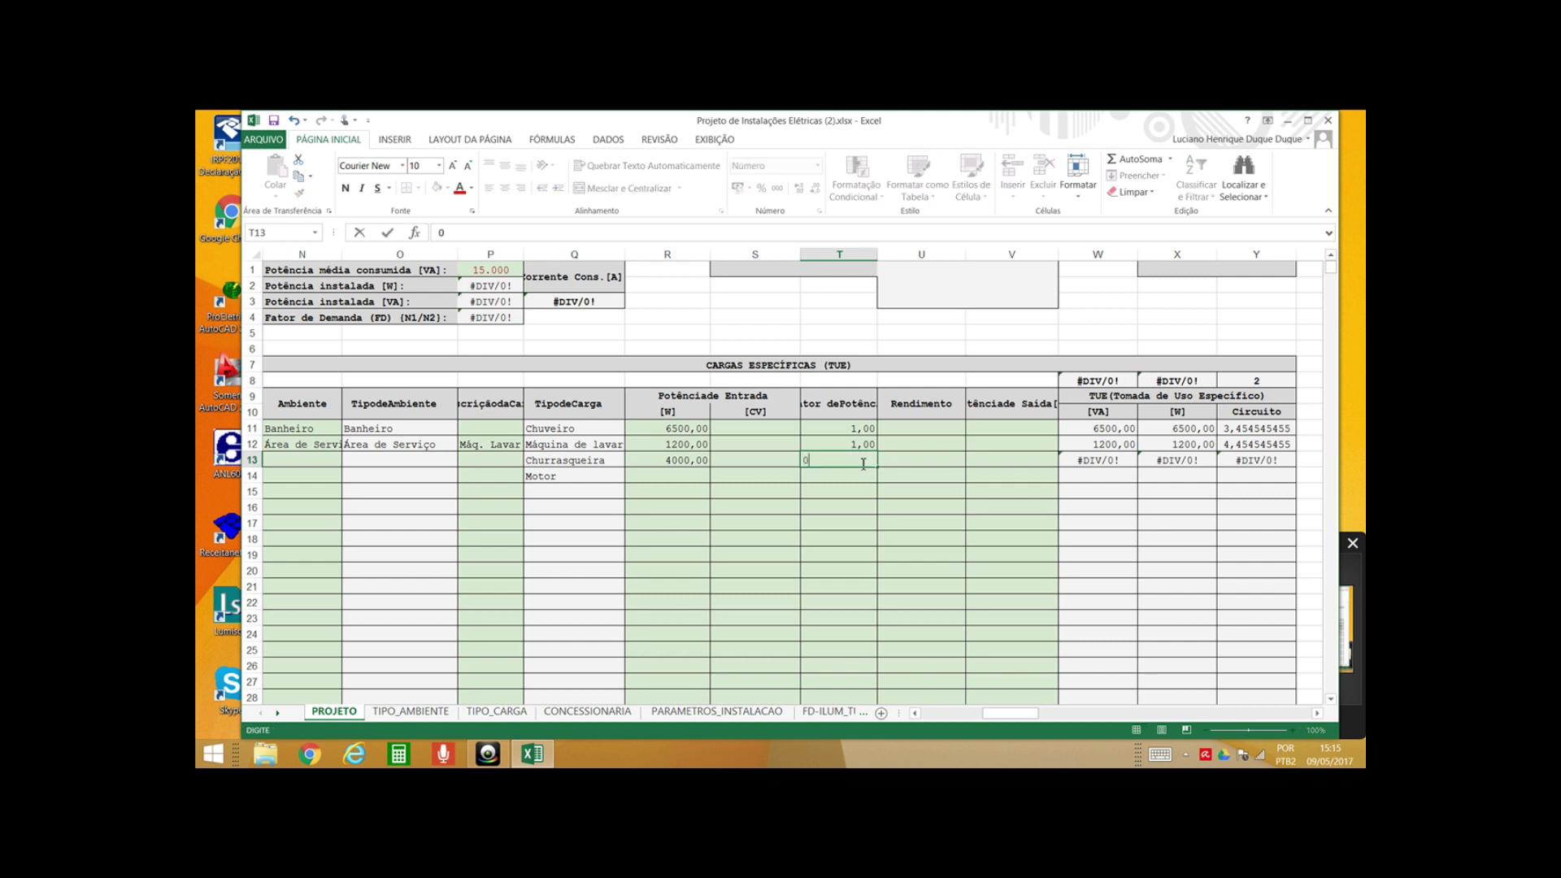
click(901, 457)
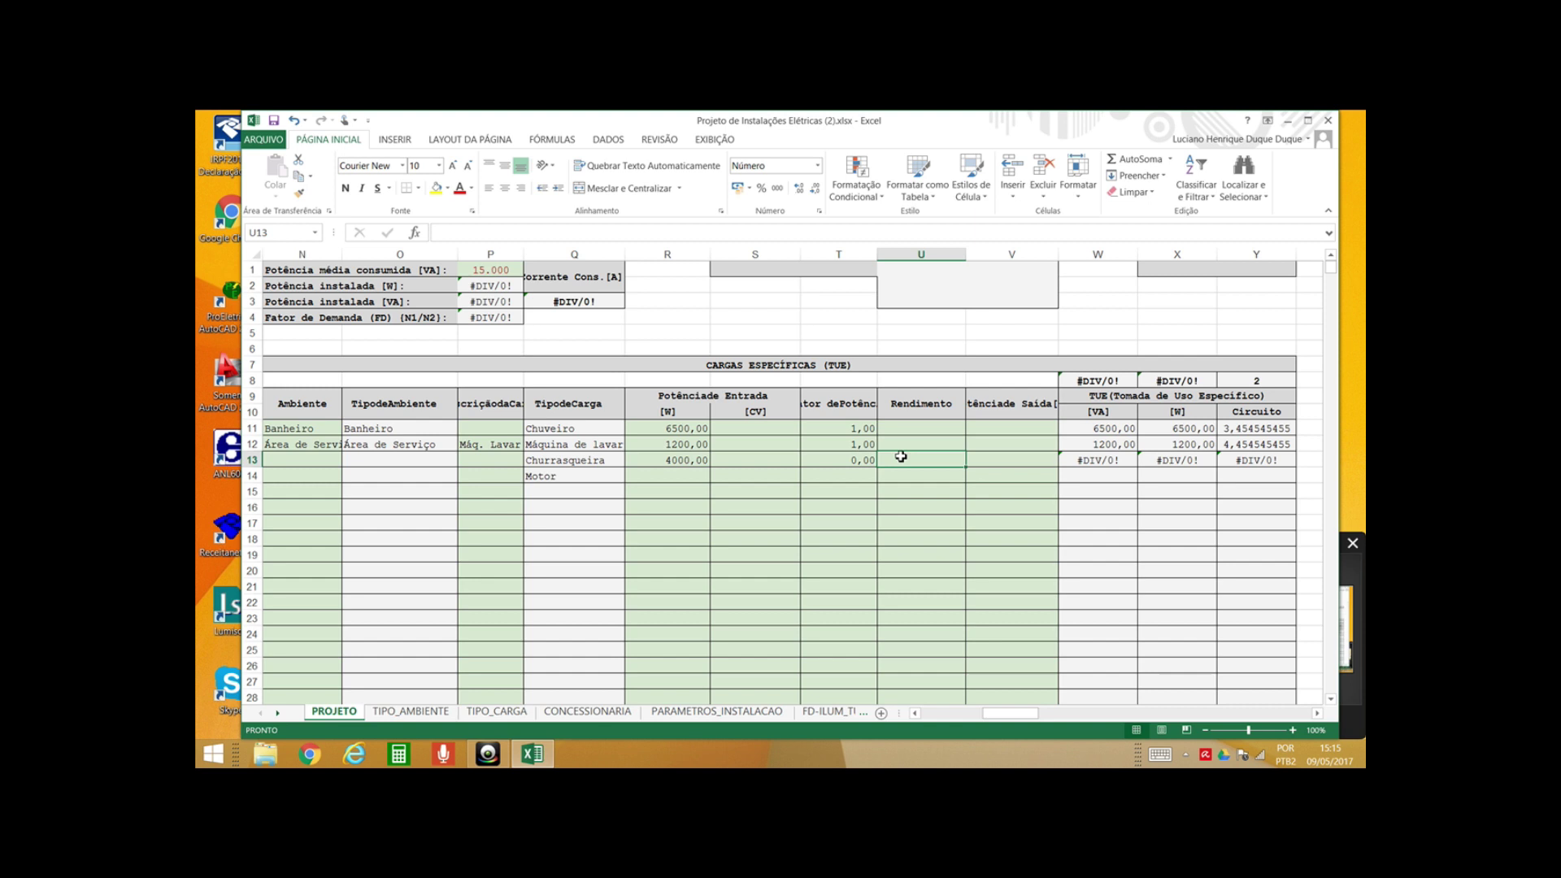
click(708, 462)
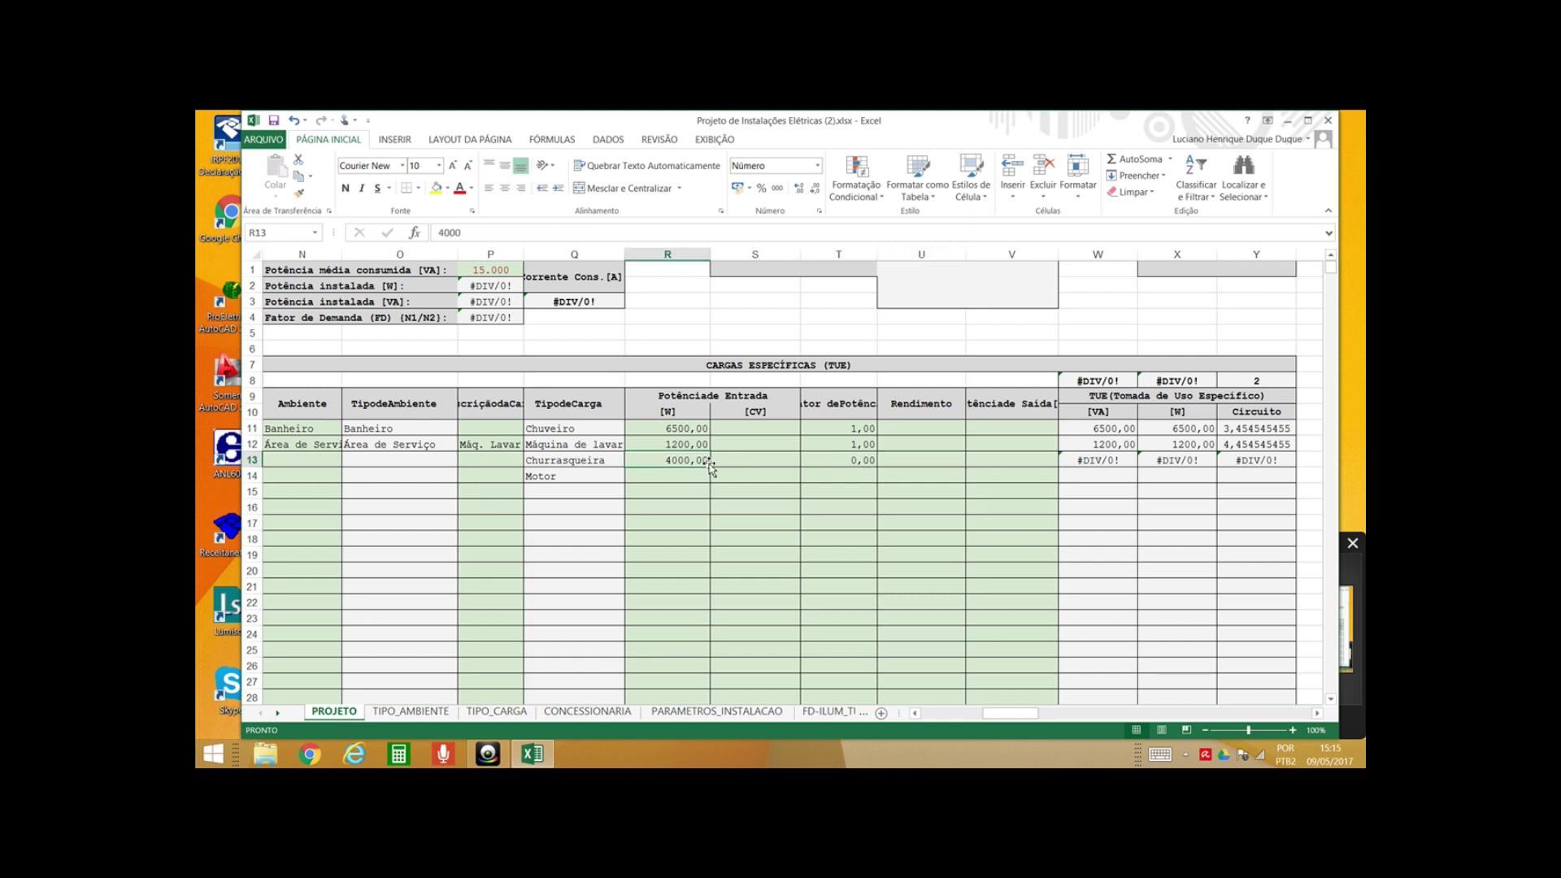
key(Delete)
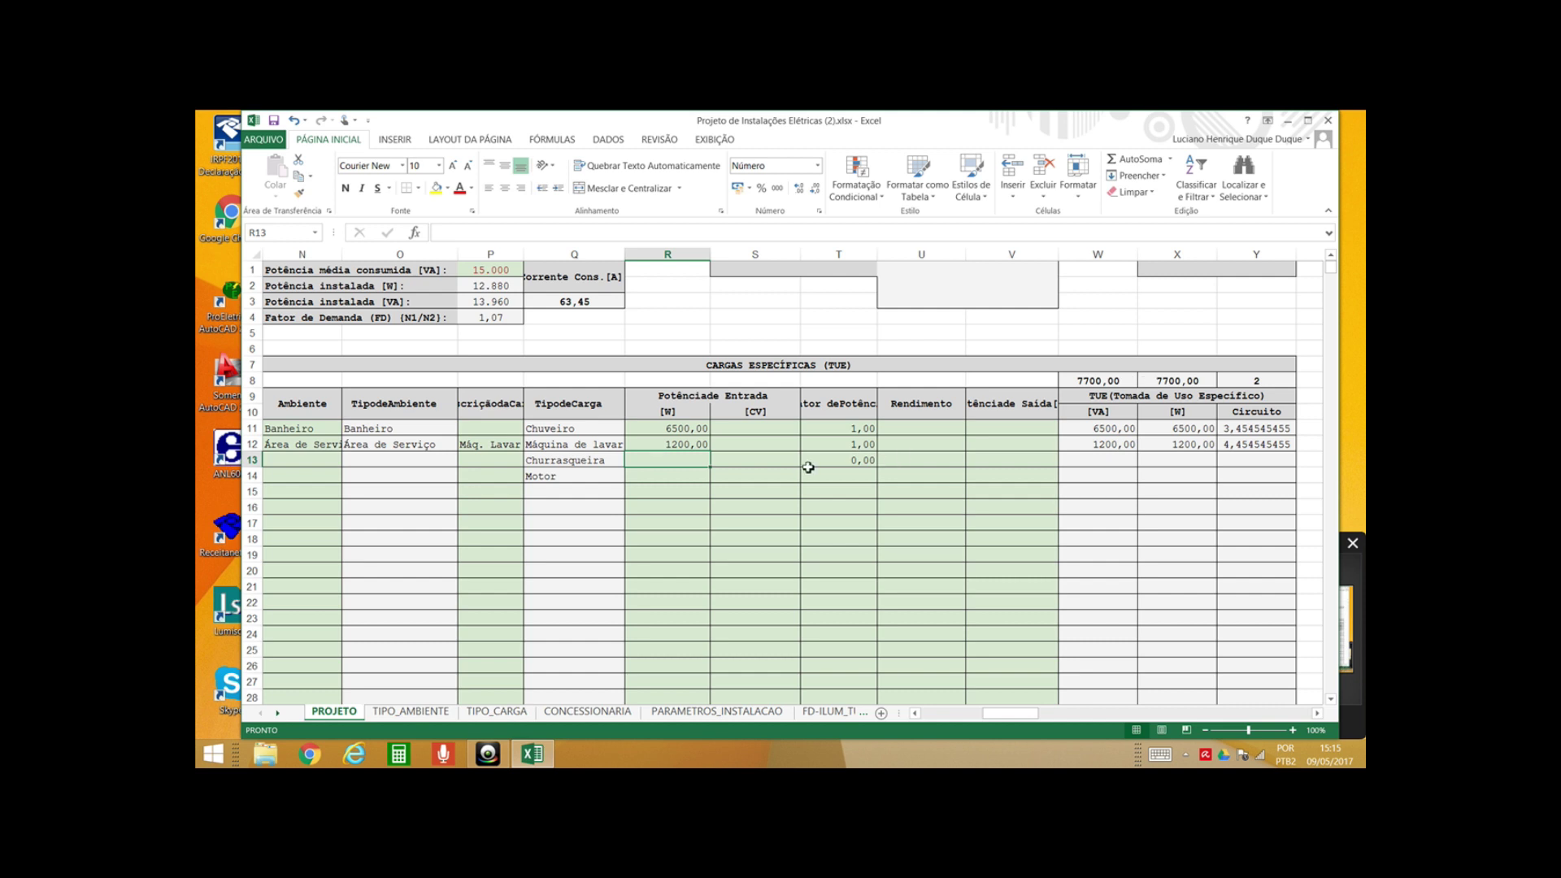
Set the Churrasqueira input power to 3000 W and its power factor to 1
click(808, 465)
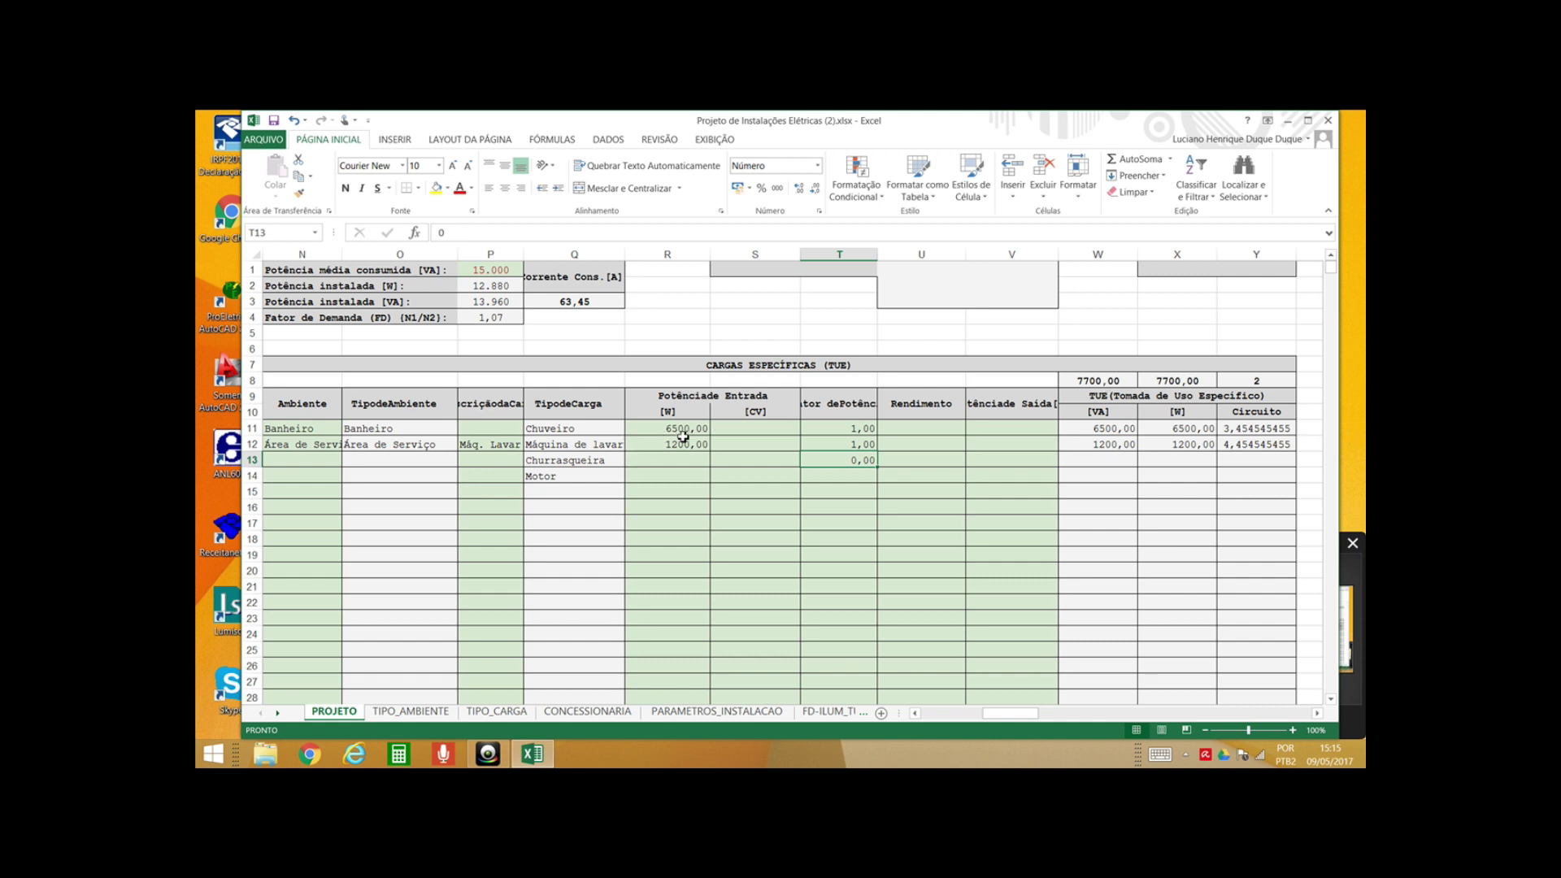
click(674, 460)
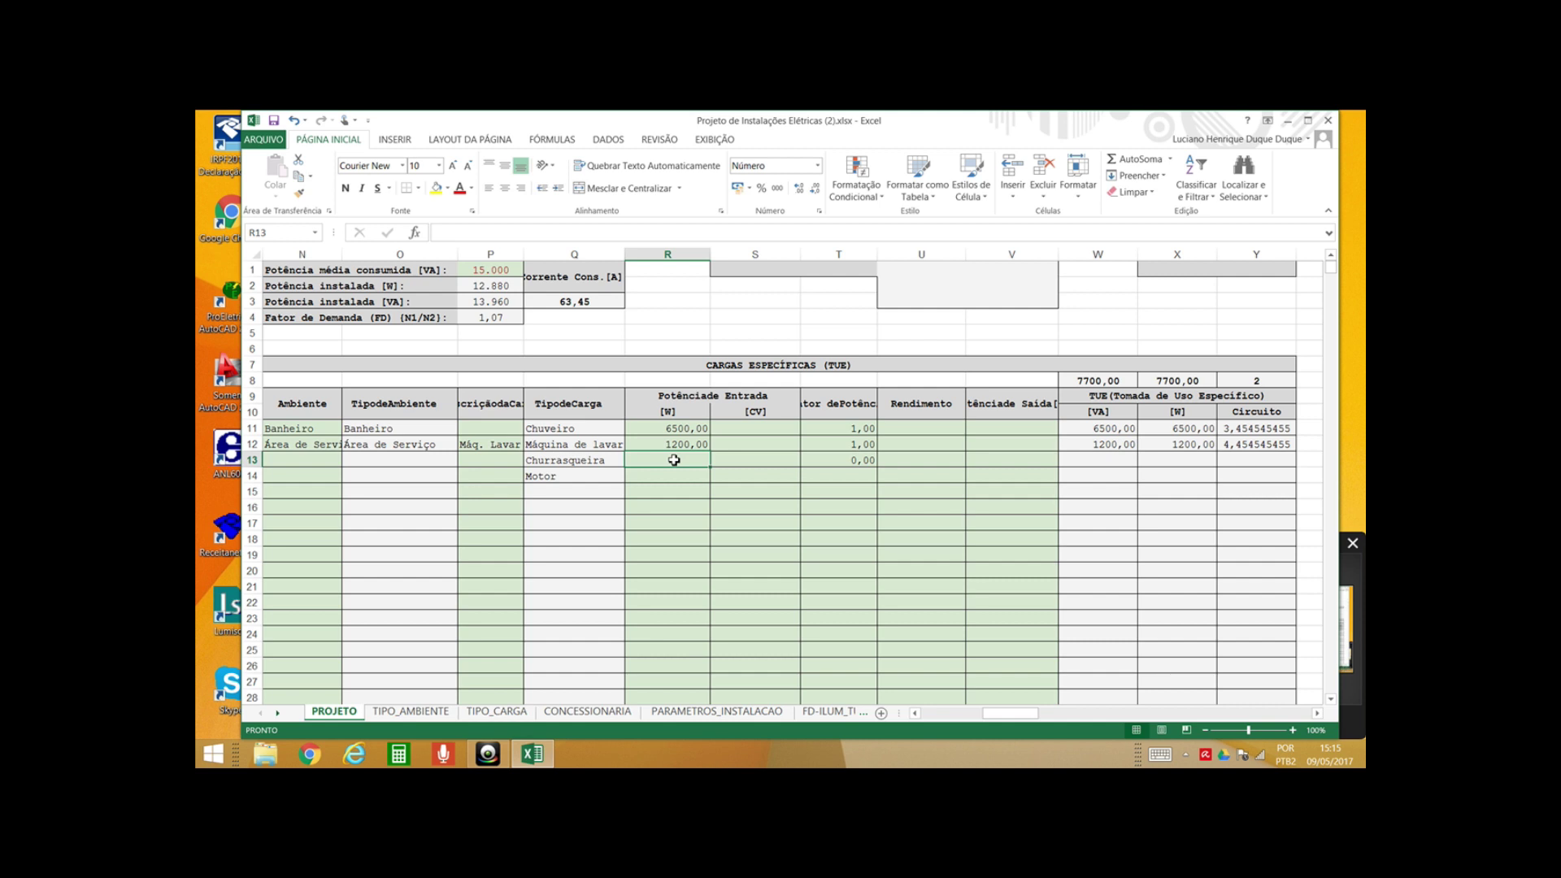
text(3000)
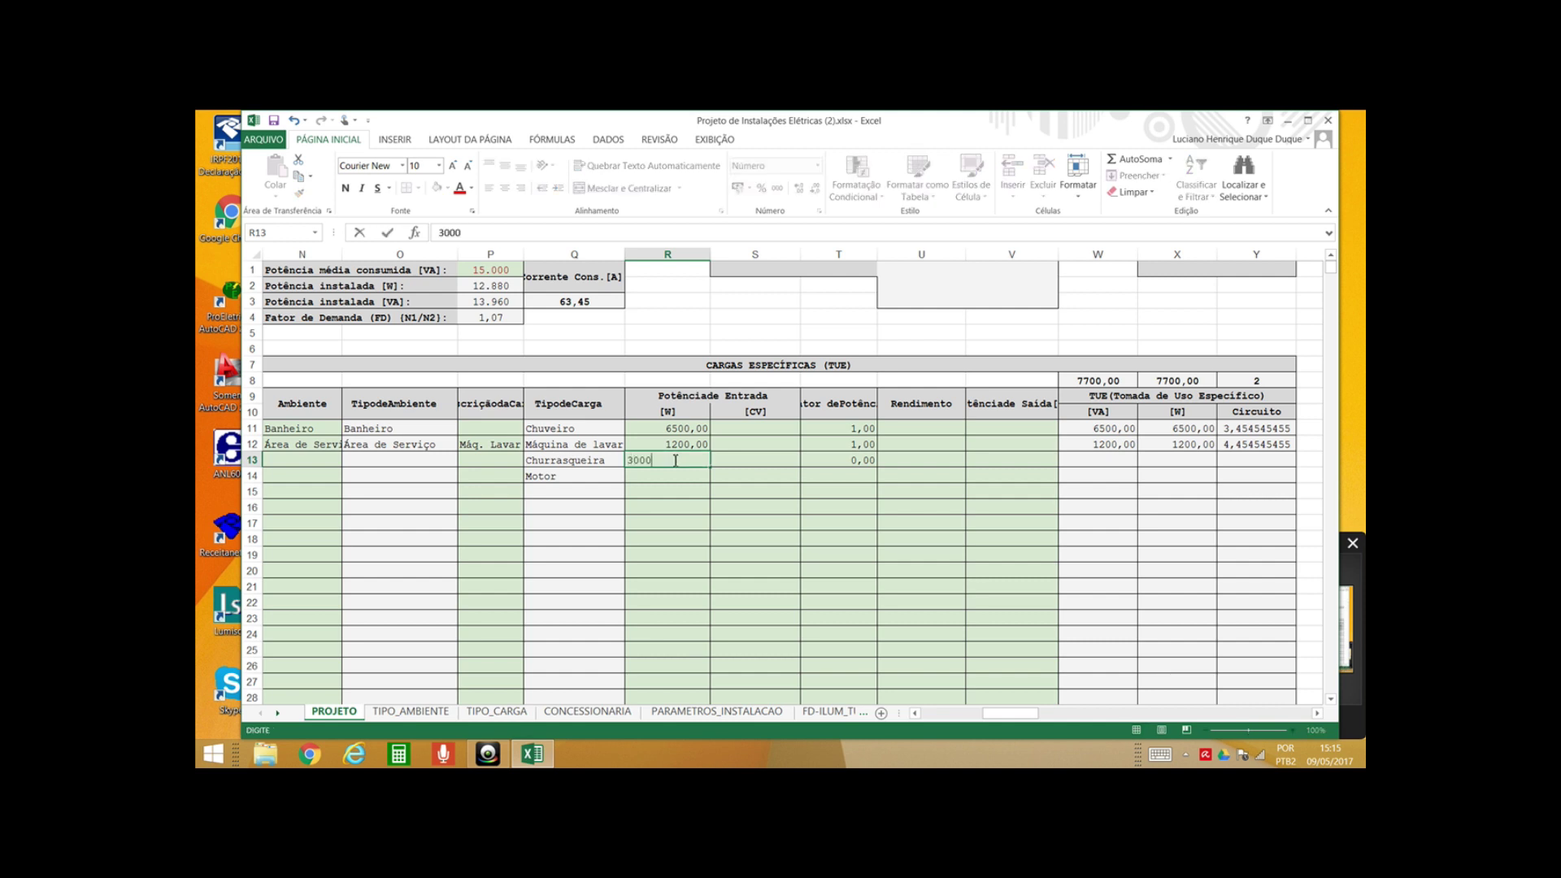
click(823, 461)
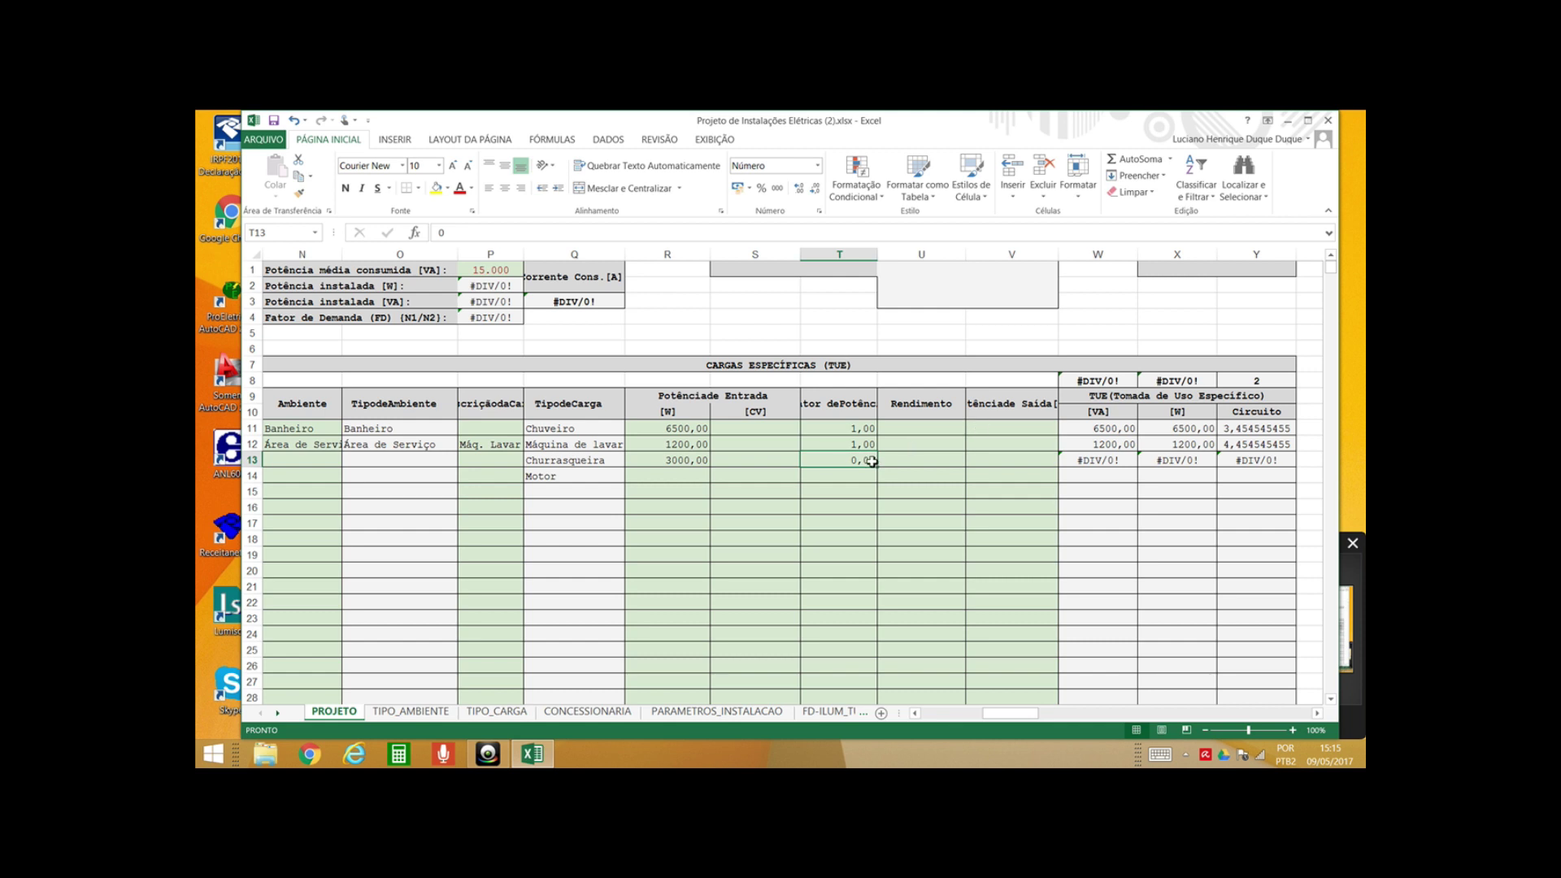
text(1)
click(923, 459)
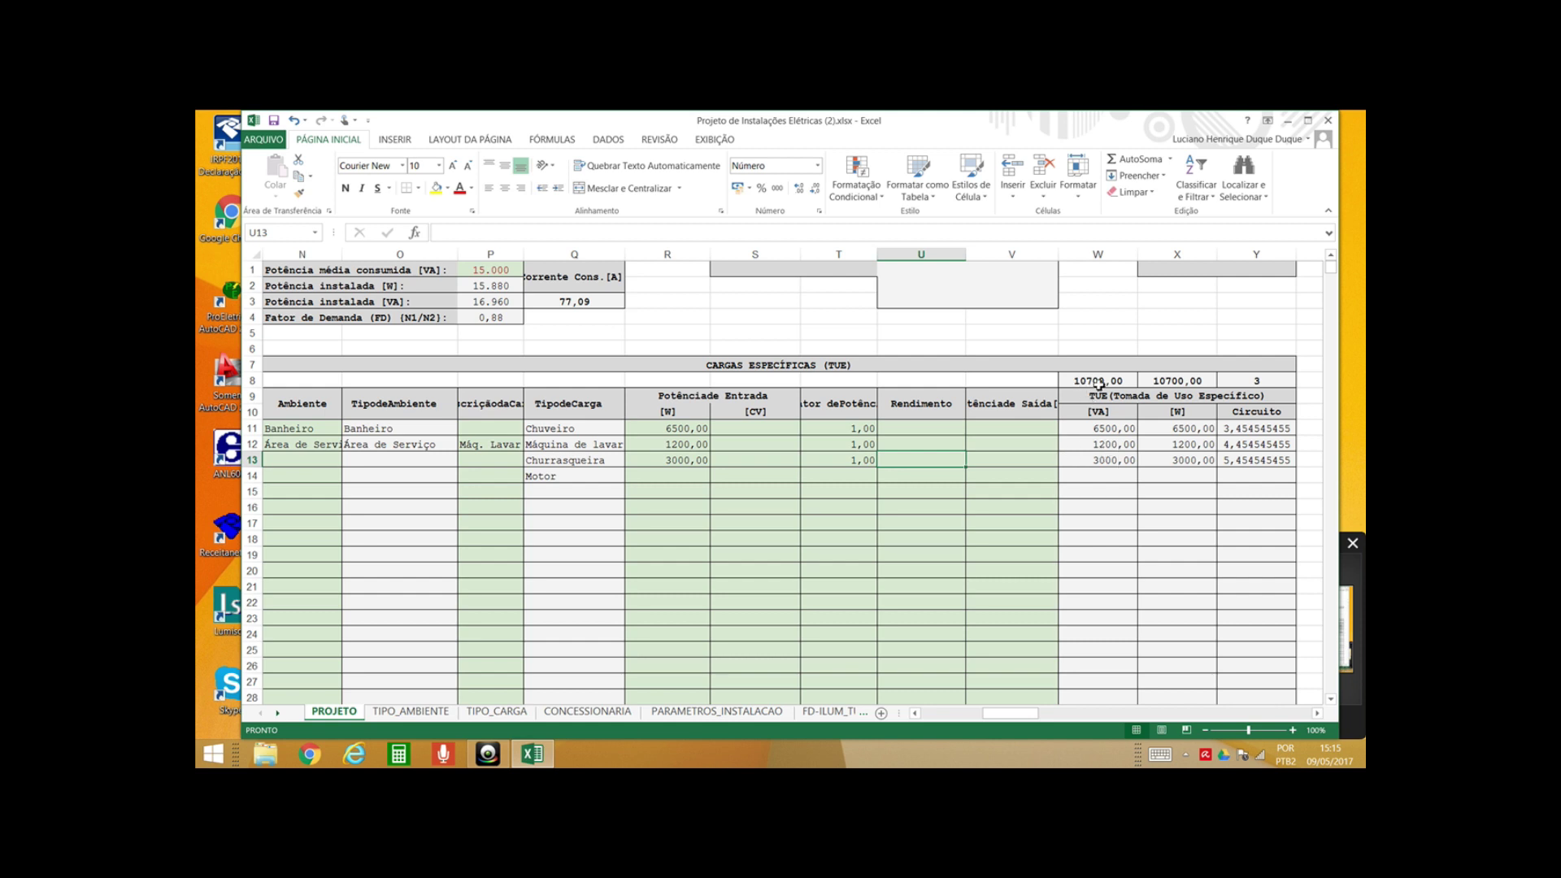
Check the installed power formula in VA and highlight the installed power value in W with yellow fill
click(503, 302)
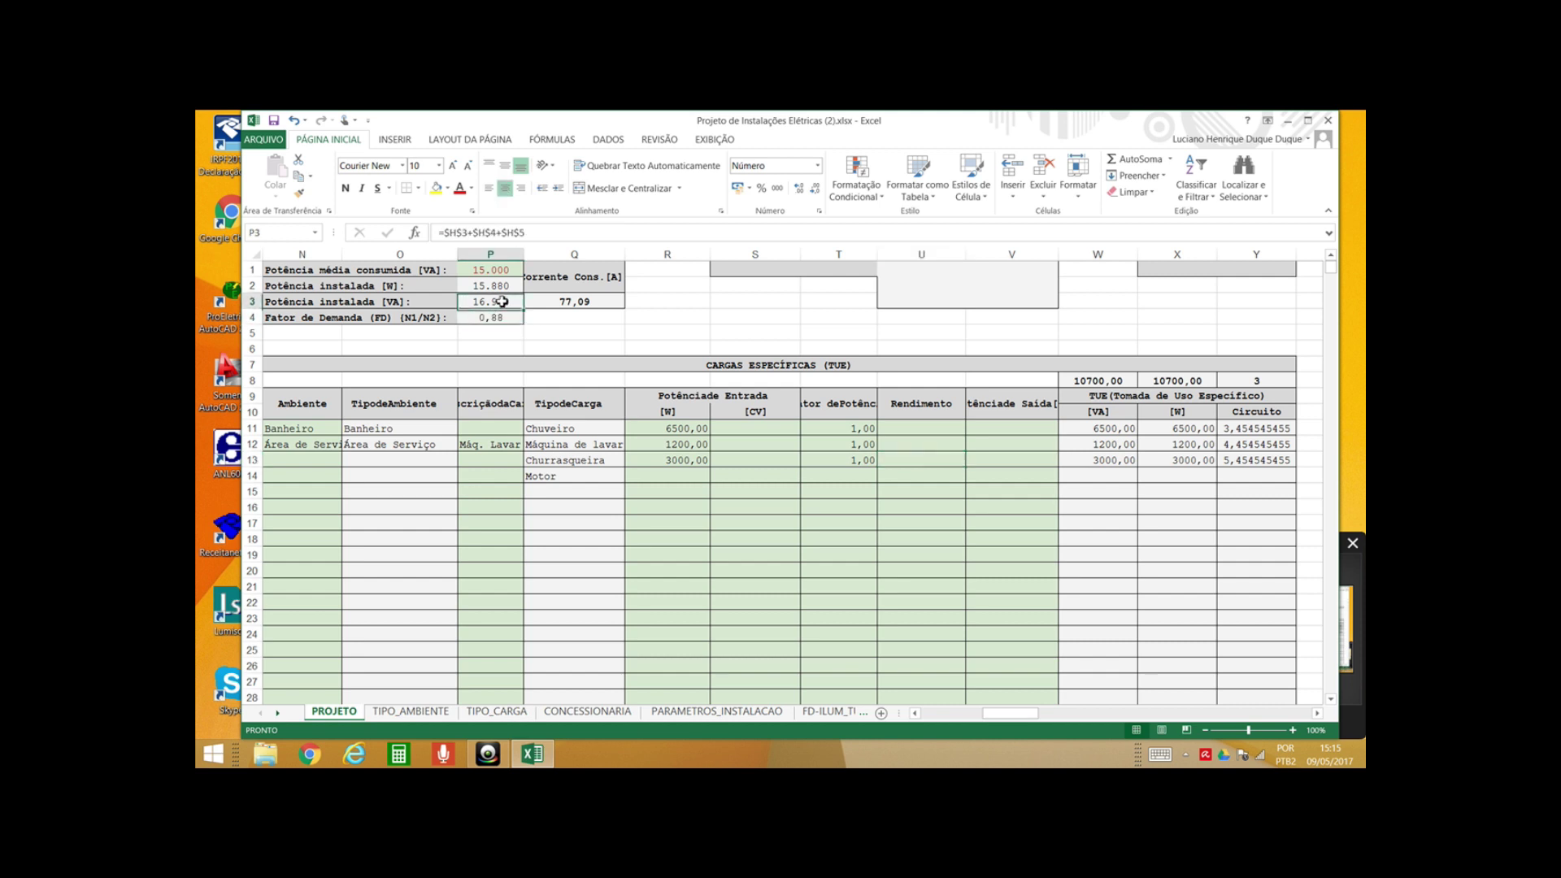
click(502, 285)
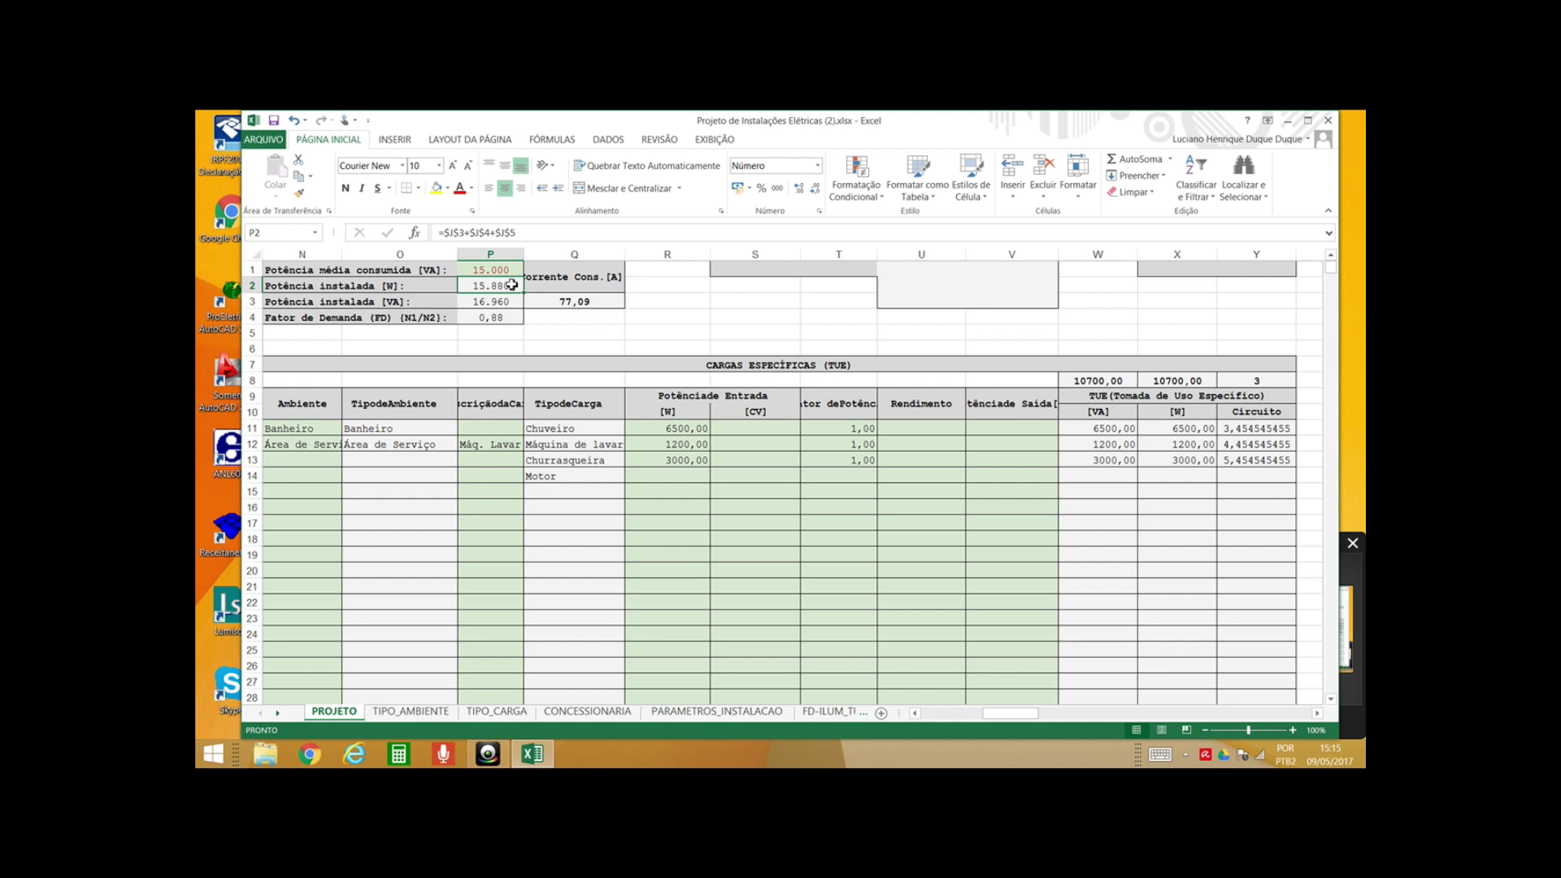
click(436, 188)
Inspect the washing machine's TUE load formula in VA and the CIRCUITOS table beyond the specific loads
click(1097, 439)
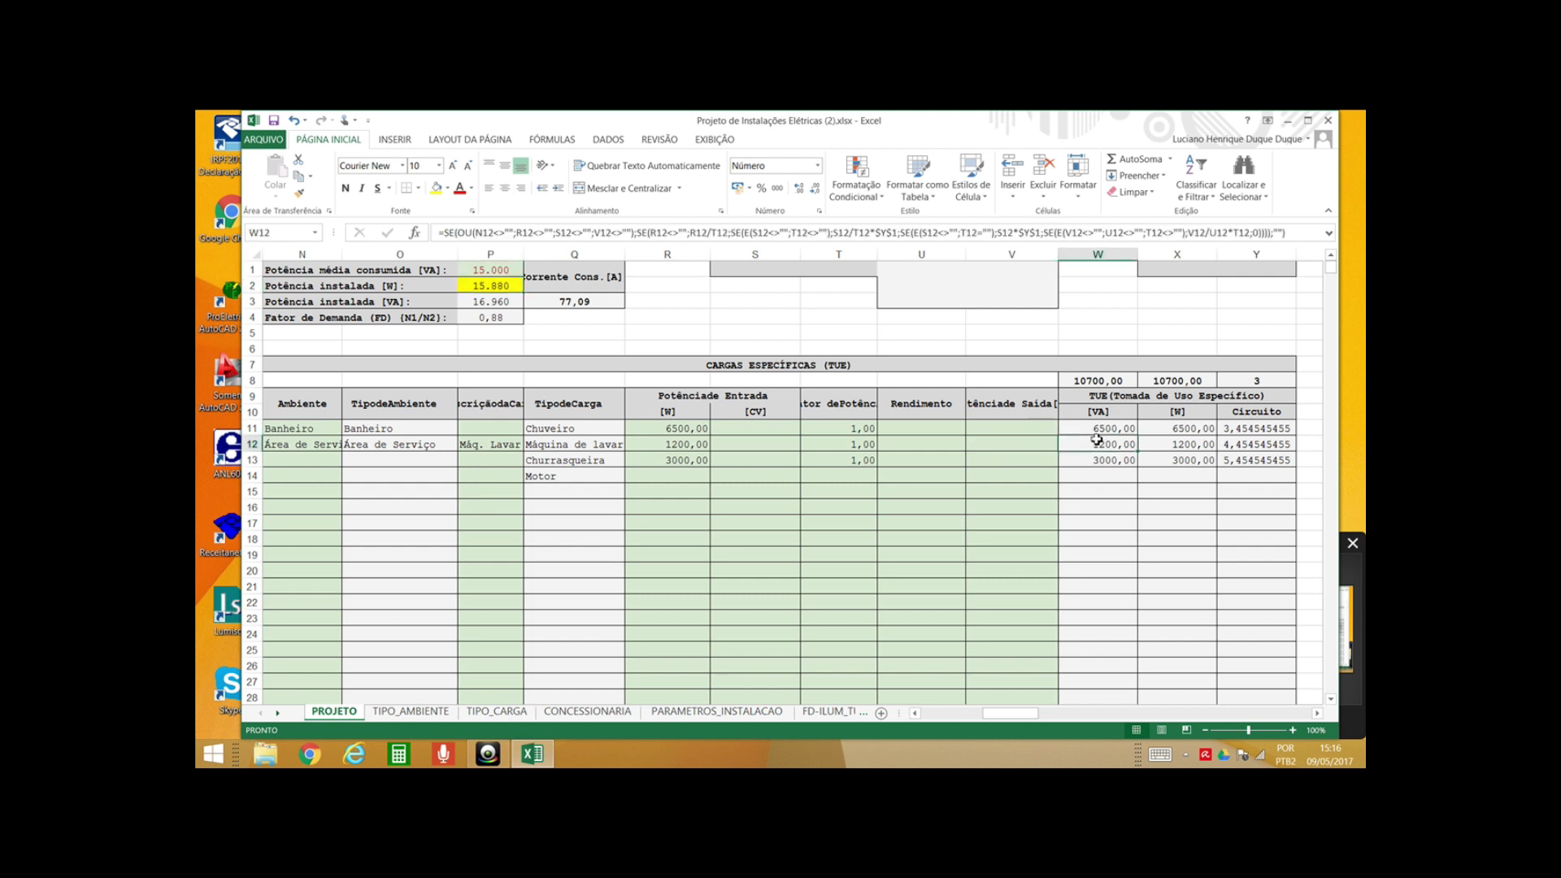
key(Right)
key(Right)
key(Right)
key(Right)
key(Right)
key(Right)
key(Right)
key(Right)
key(Right)
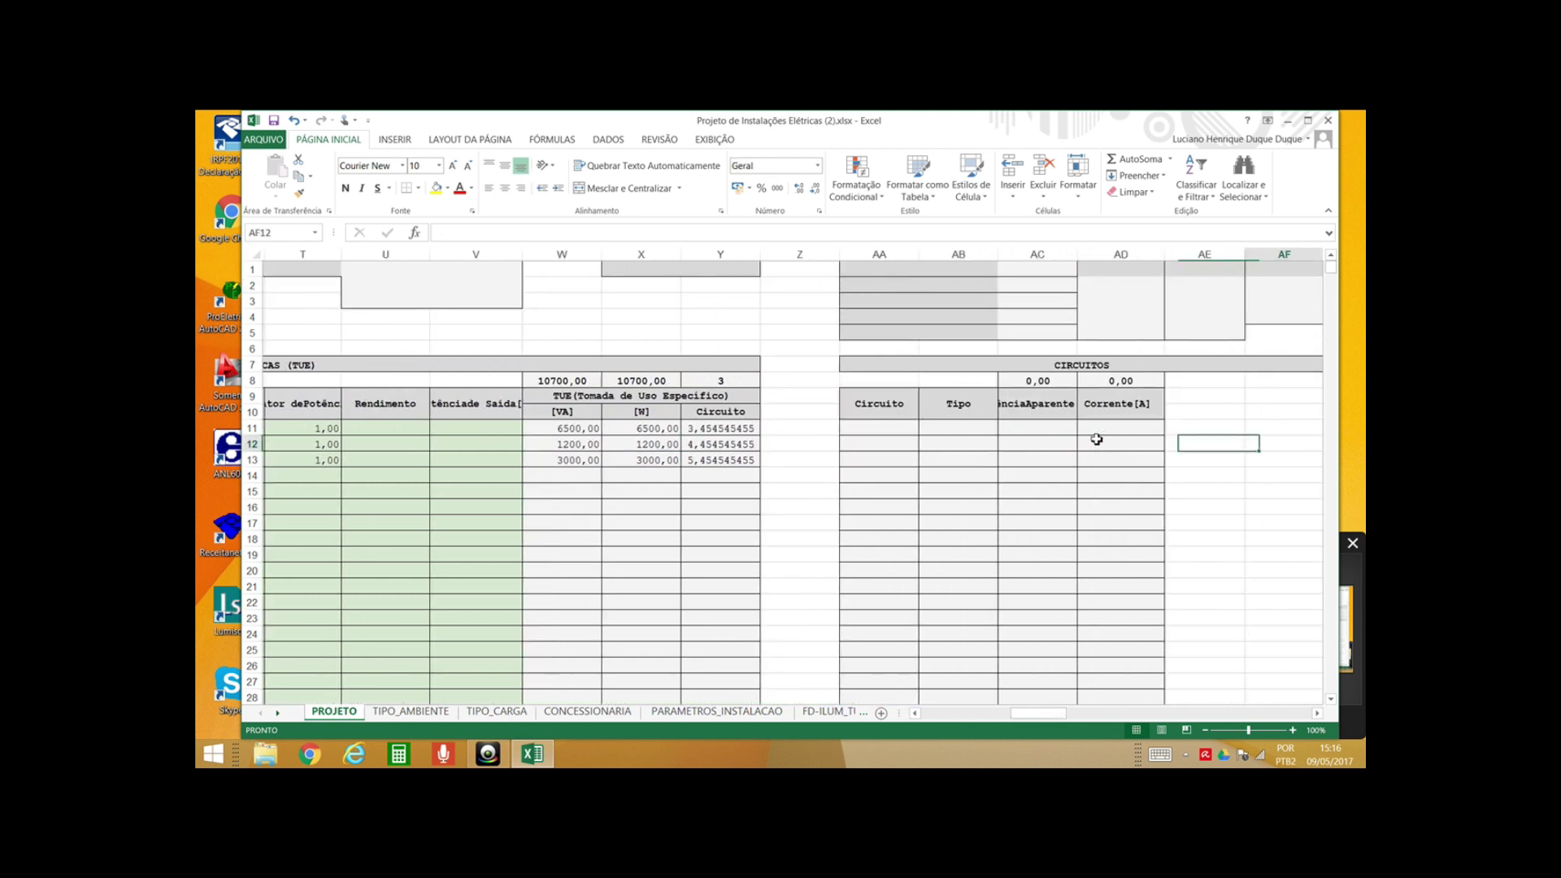
Return to the general loads table and check the TUG circuit quantity formula and the lighting circuit formulas for Sala 1, Quarto 2 and Cozinha
key(Left)
key(Left)
key(Left)
key(Left)
key(Left)
key(Left)
key(Left)
key(Left)
key(Left)
key(Left)
key(Left)
key(Left)
key(Left)
key(Left)
key(Left)
key(Left)
key(Left)
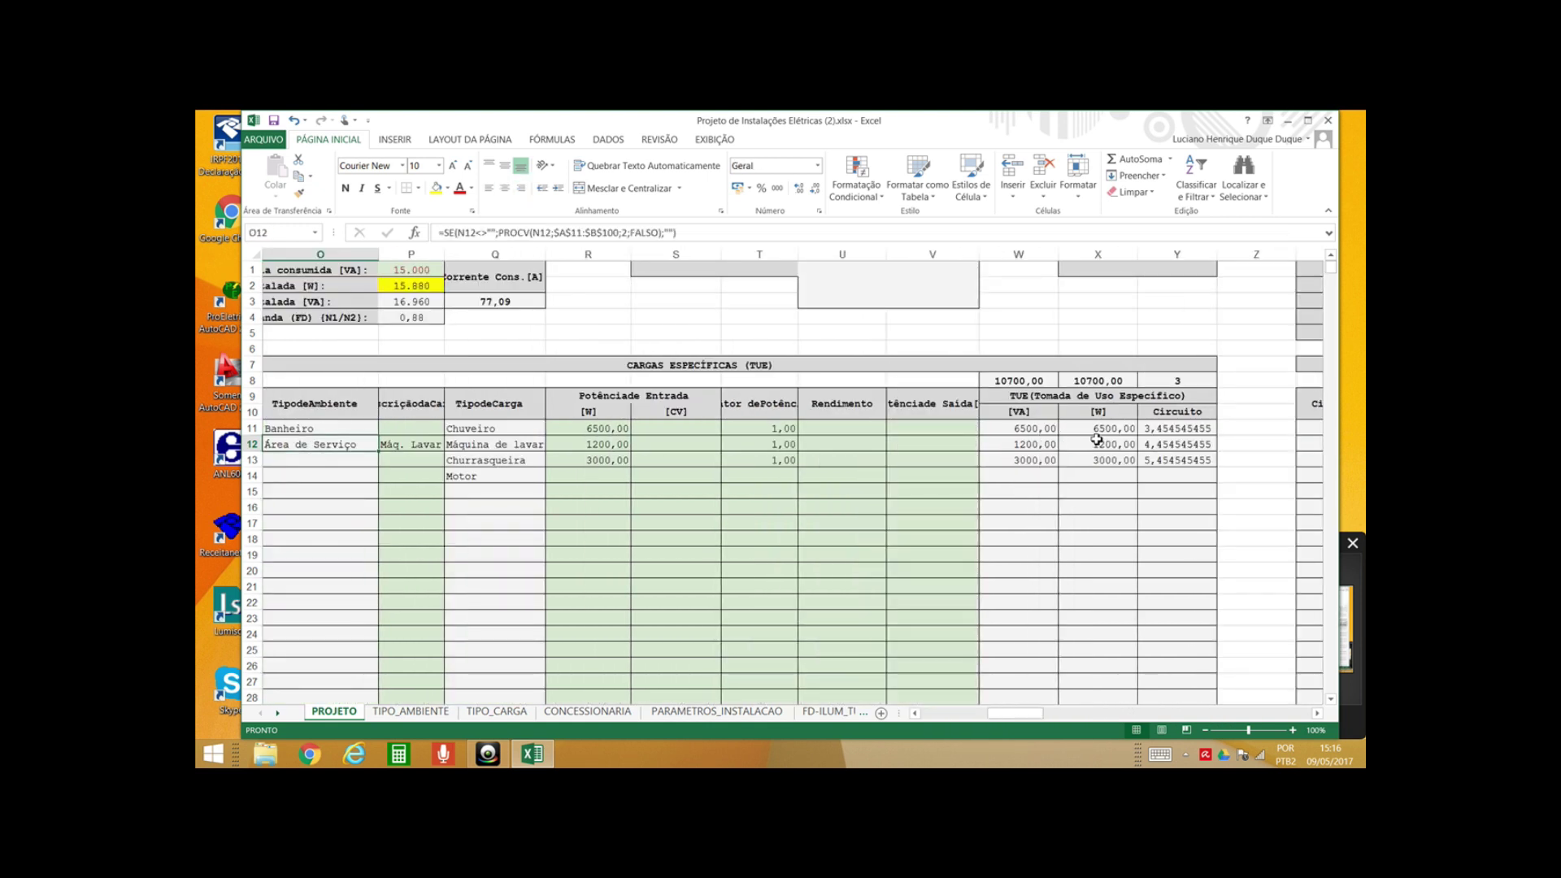
key(Left)
key(Left)
key(Left)
key(Left)
key(Left)
key(Left)
key(Left)
key(Left)
key(Left)
key(Left)
key(Left)
key(Left)
key(Left)
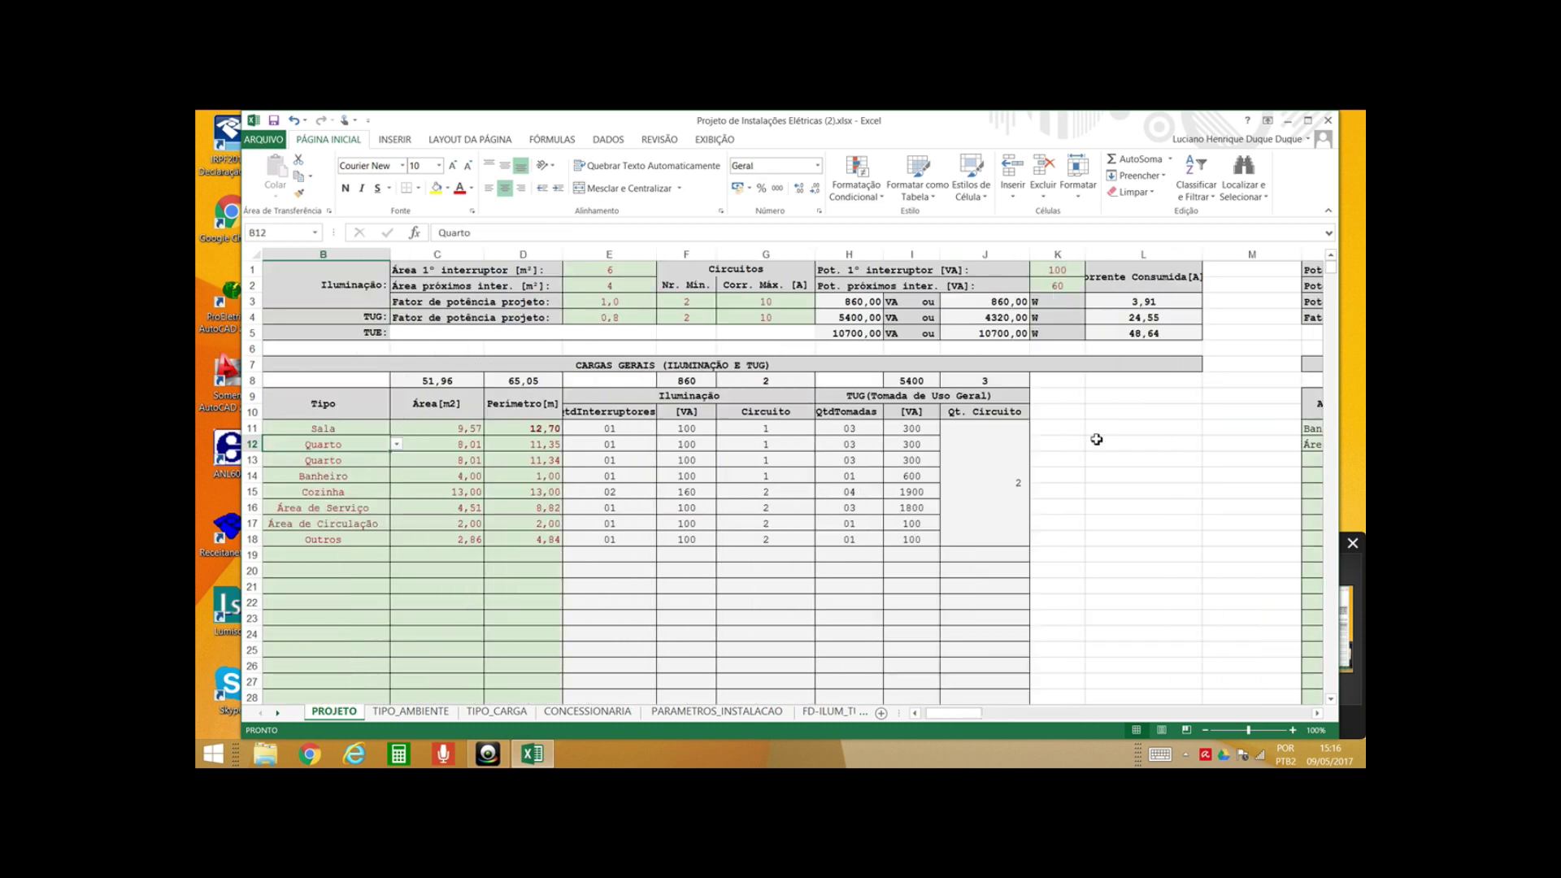
key(Left)
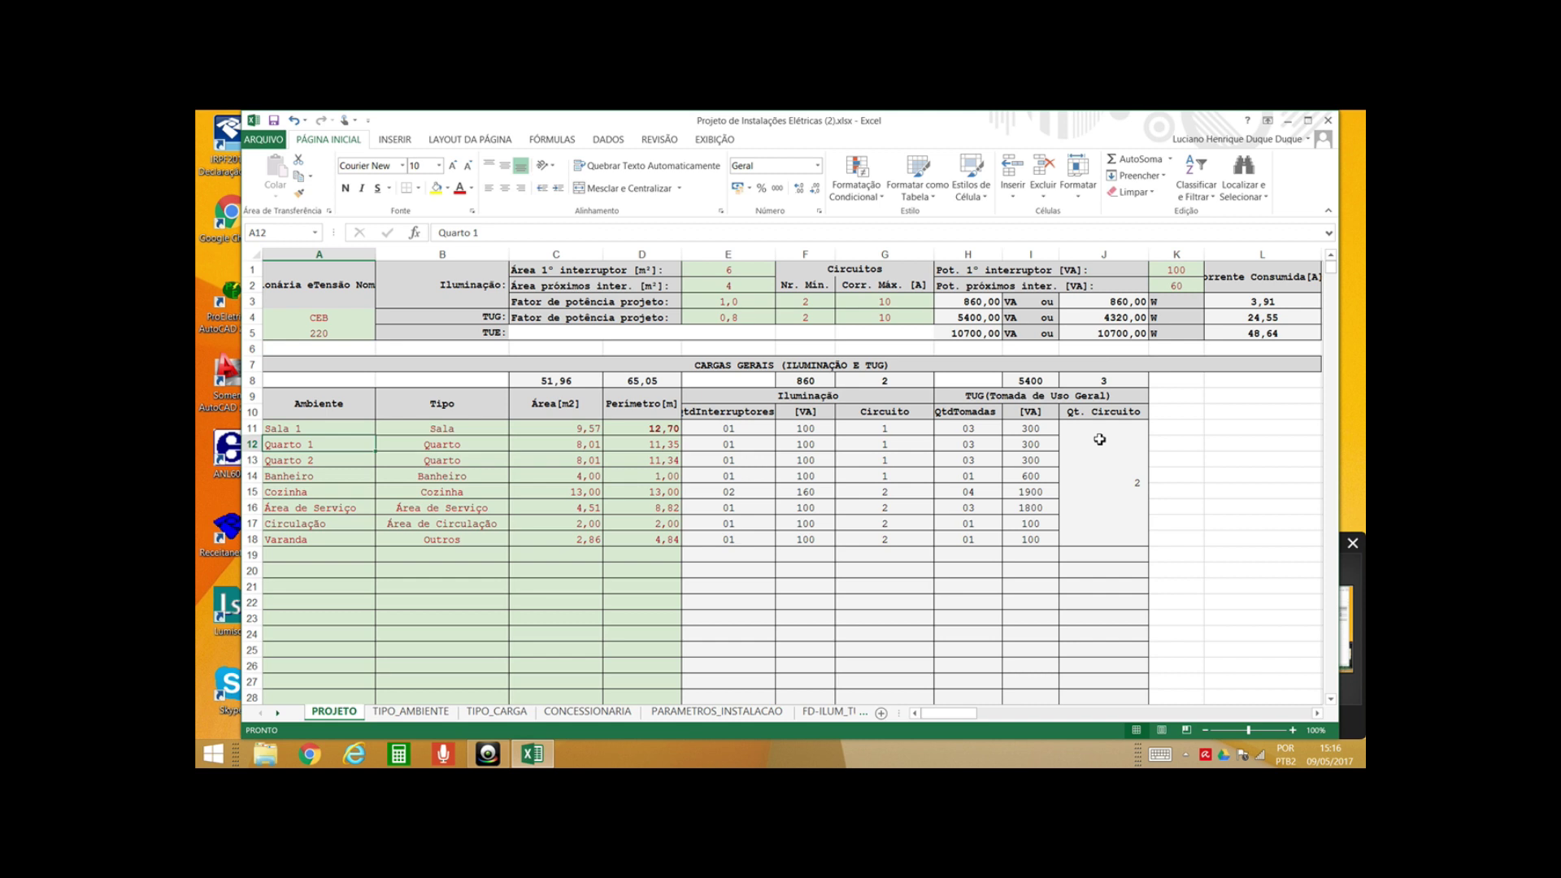
click(1131, 485)
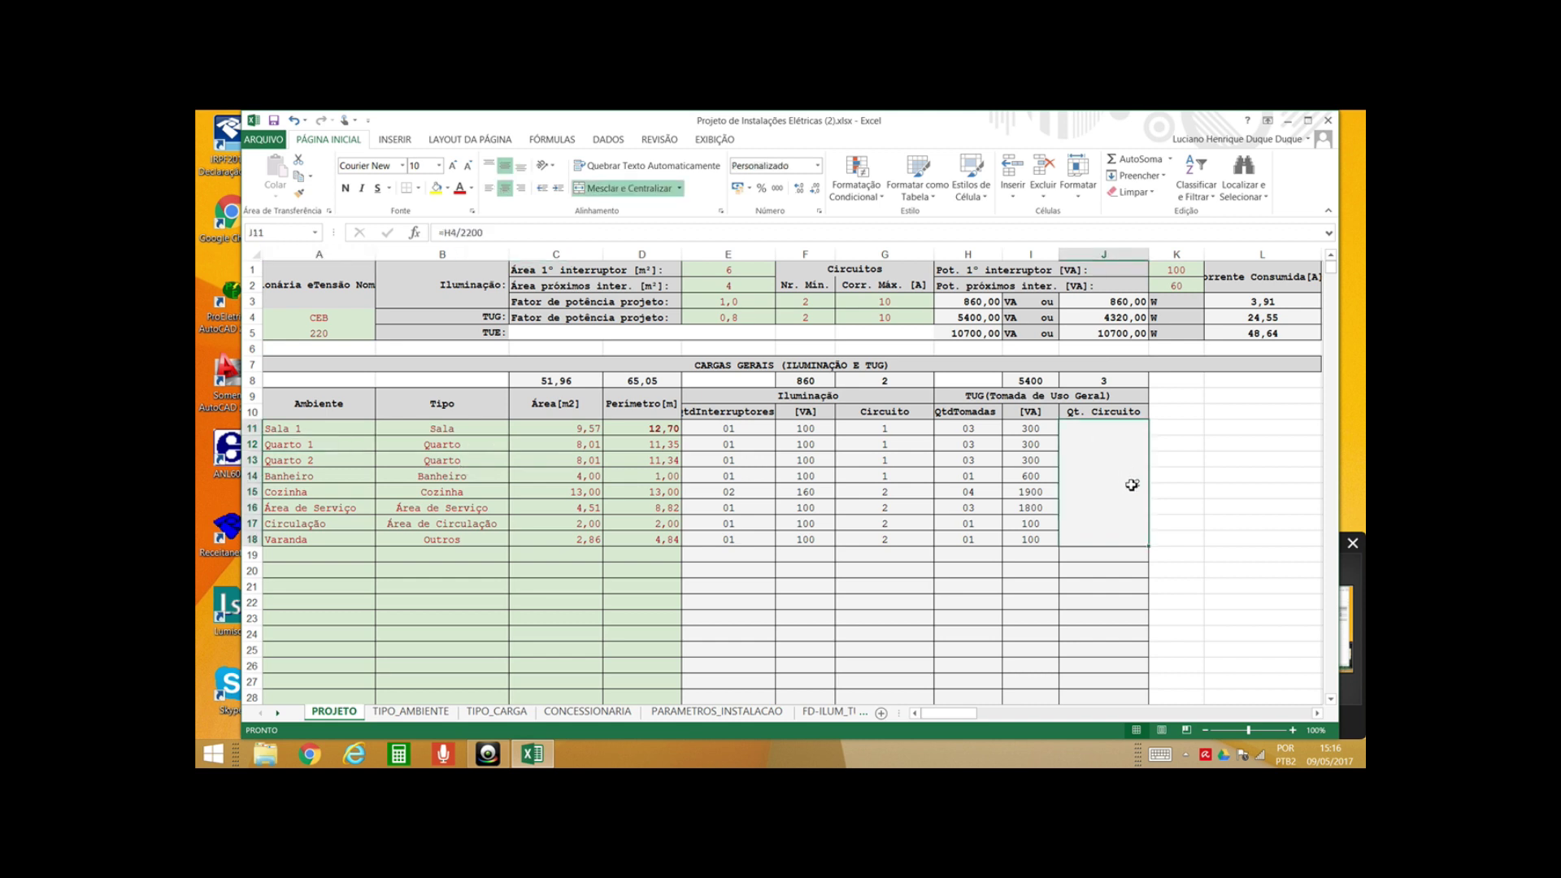
drag(888, 432, 896, 539)
click(890, 462)
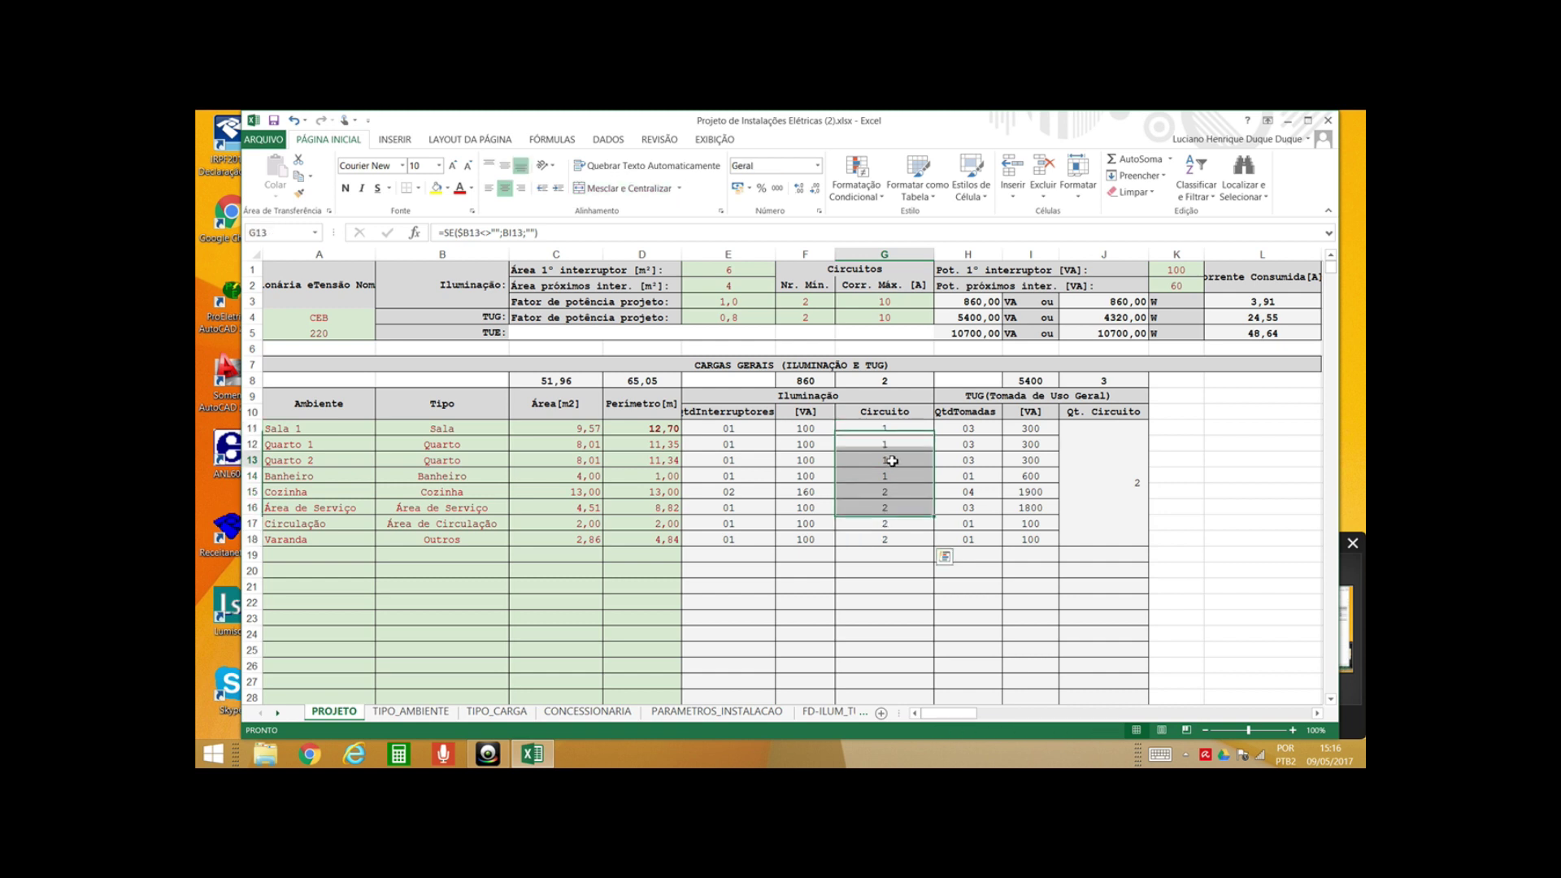
click(898, 431)
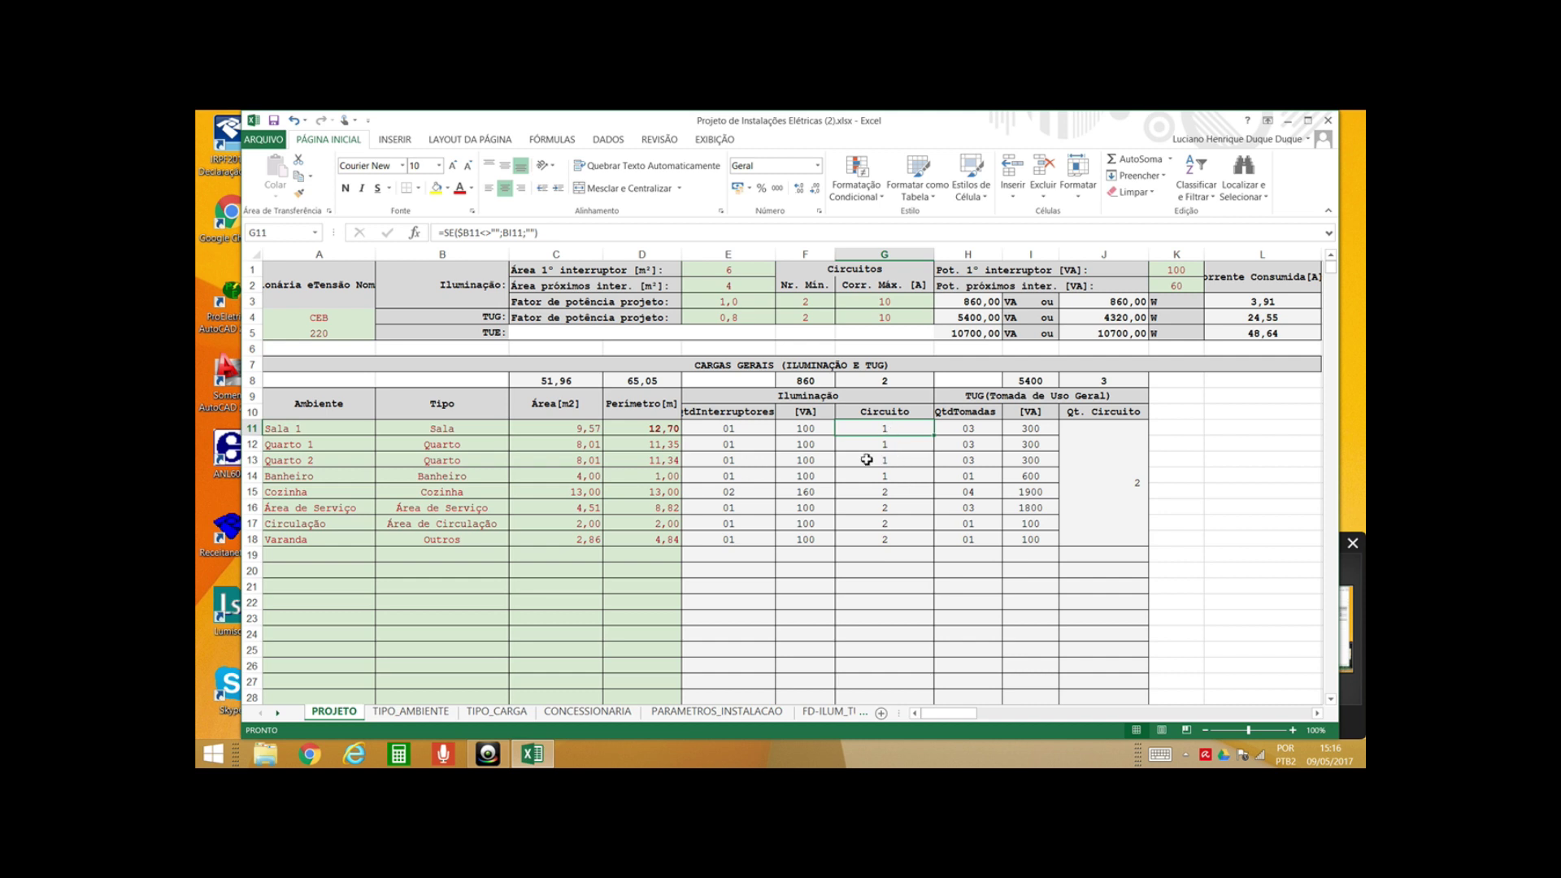
click(871, 495)
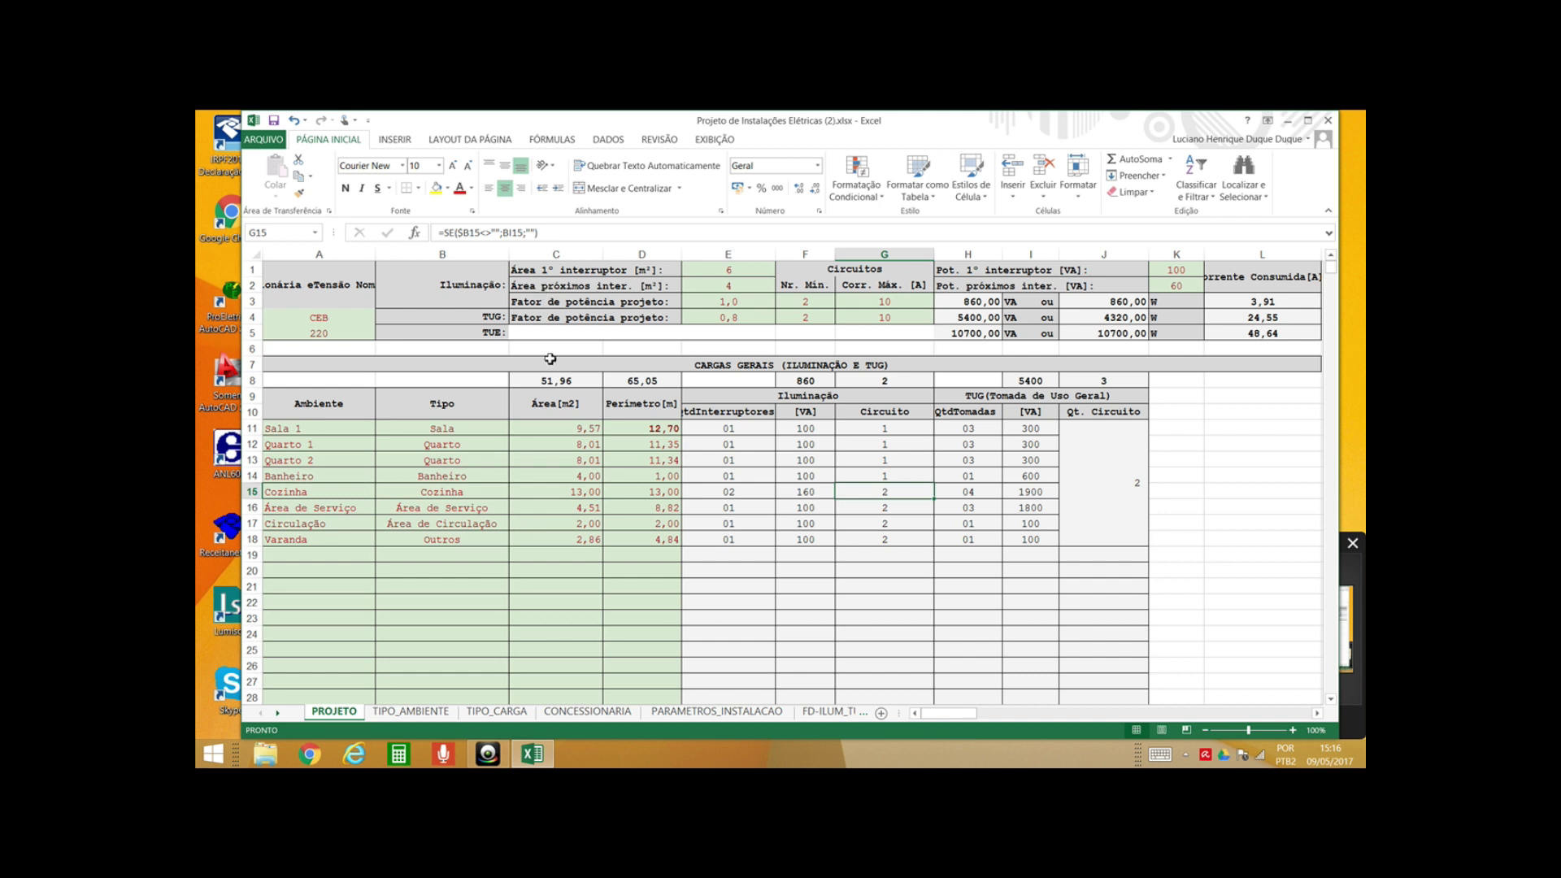
Review the supporting sheets from TIPO_AMBIENTE and TIPO_CARGA through CONCESSIONARIA and PARAMETROS_INSTALACAO to the FD-ILUM_TUG and FD-TUE demand factor tables
click(419, 712)
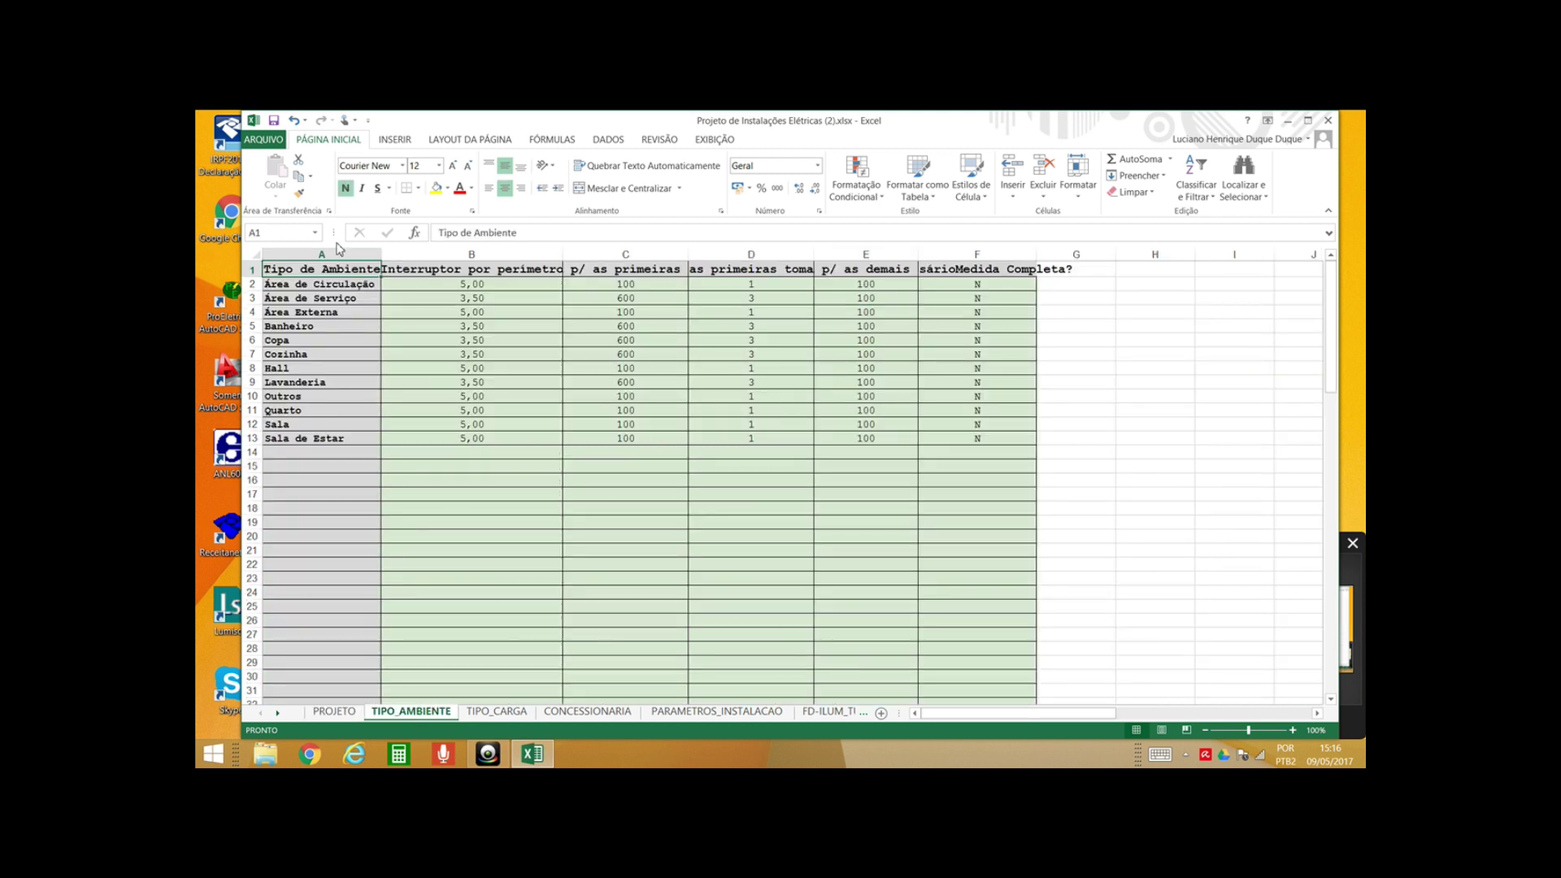
click(514, 714)
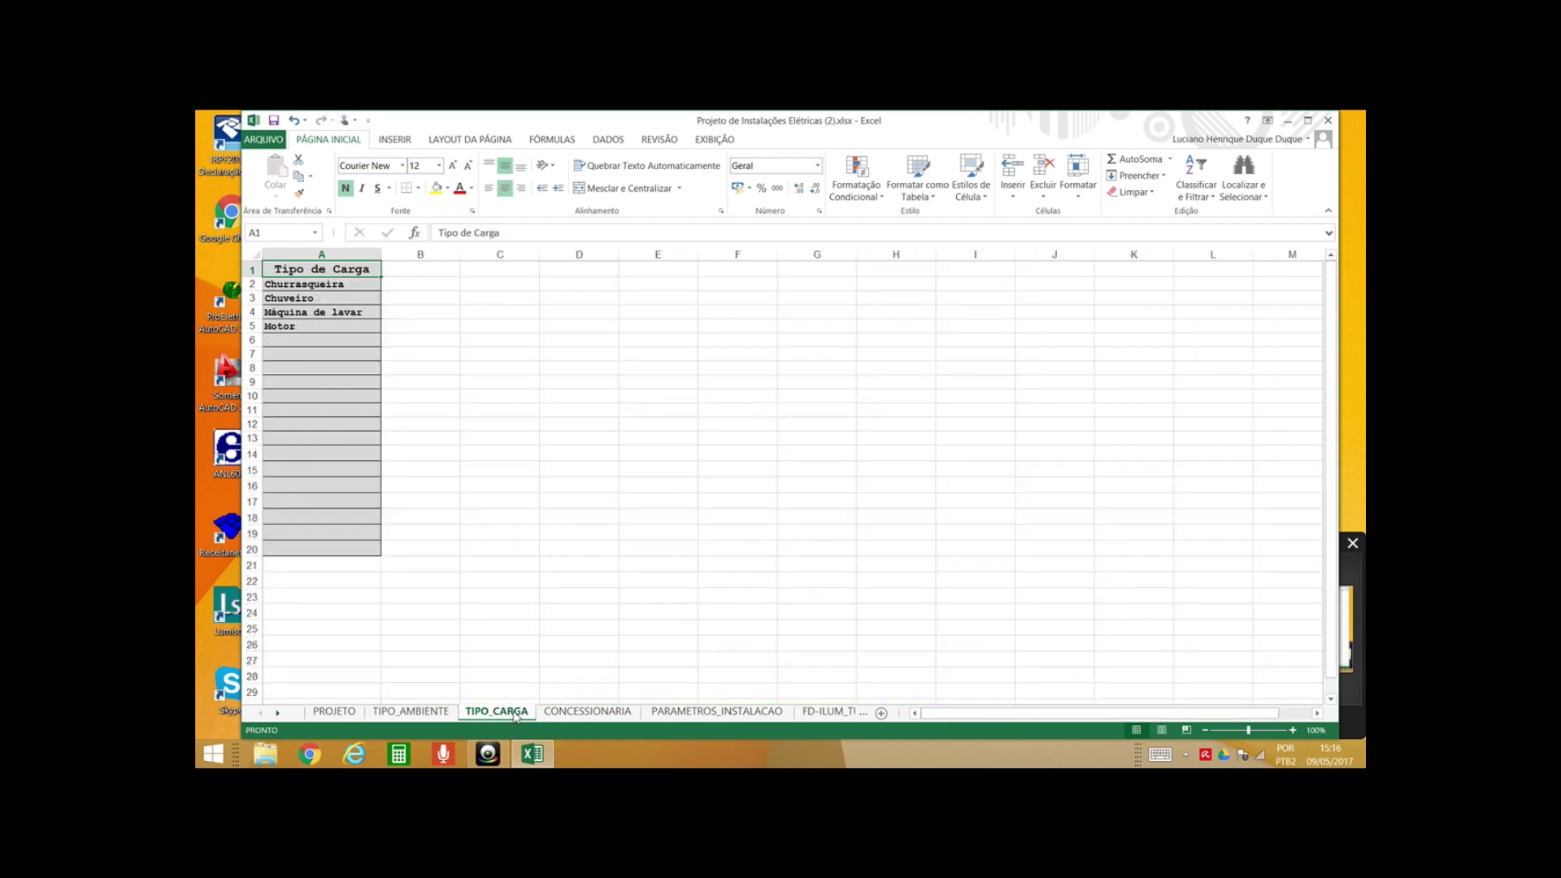
click(610, 708)
click(695, 712)
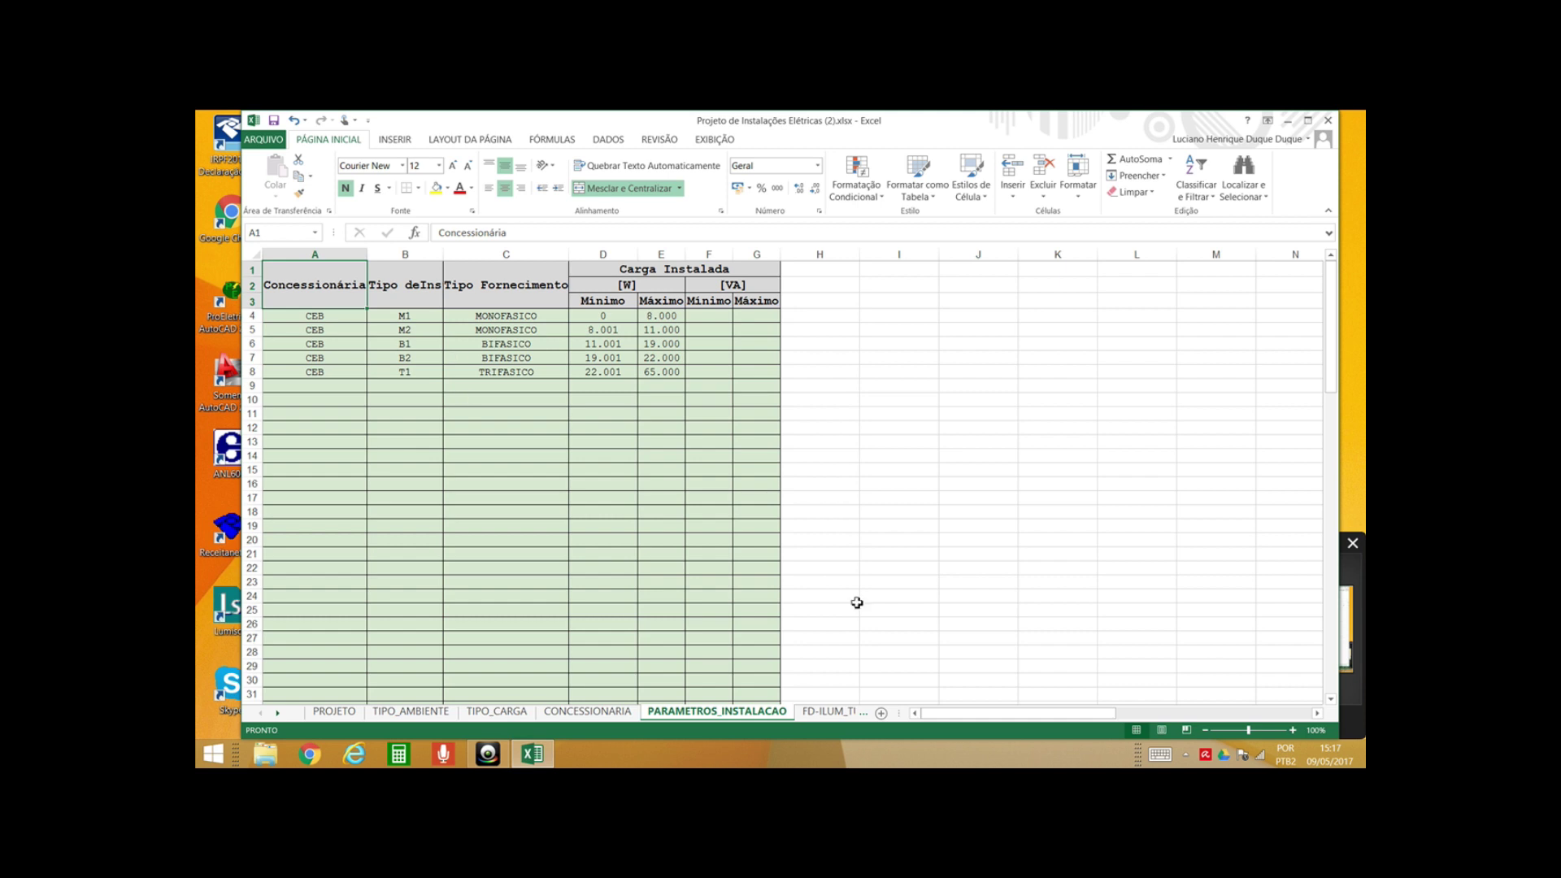
click(829, 712)
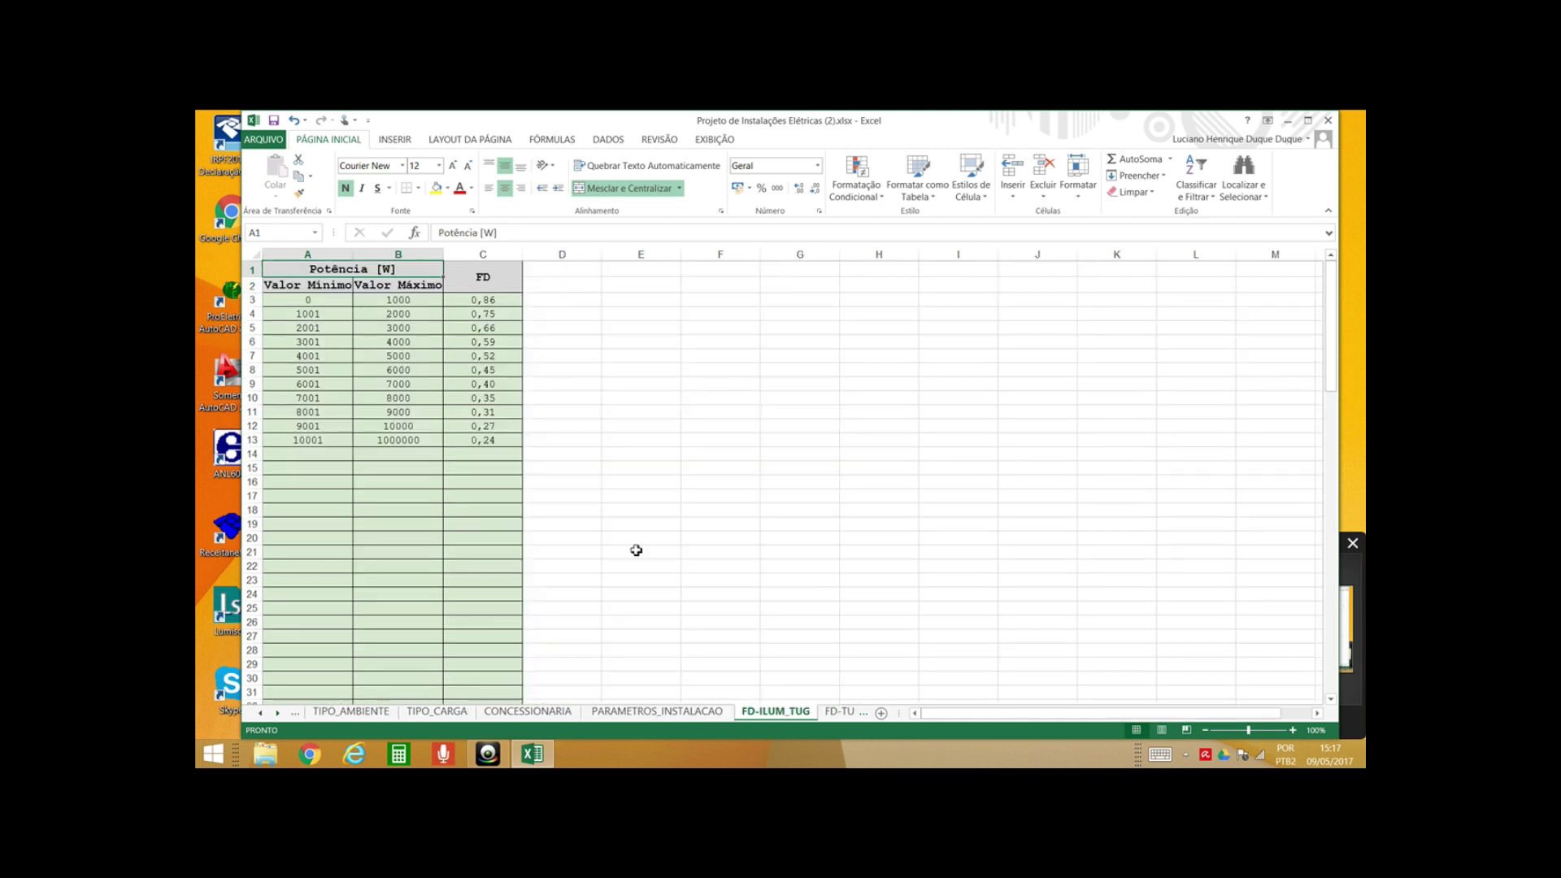
click(840, 713)
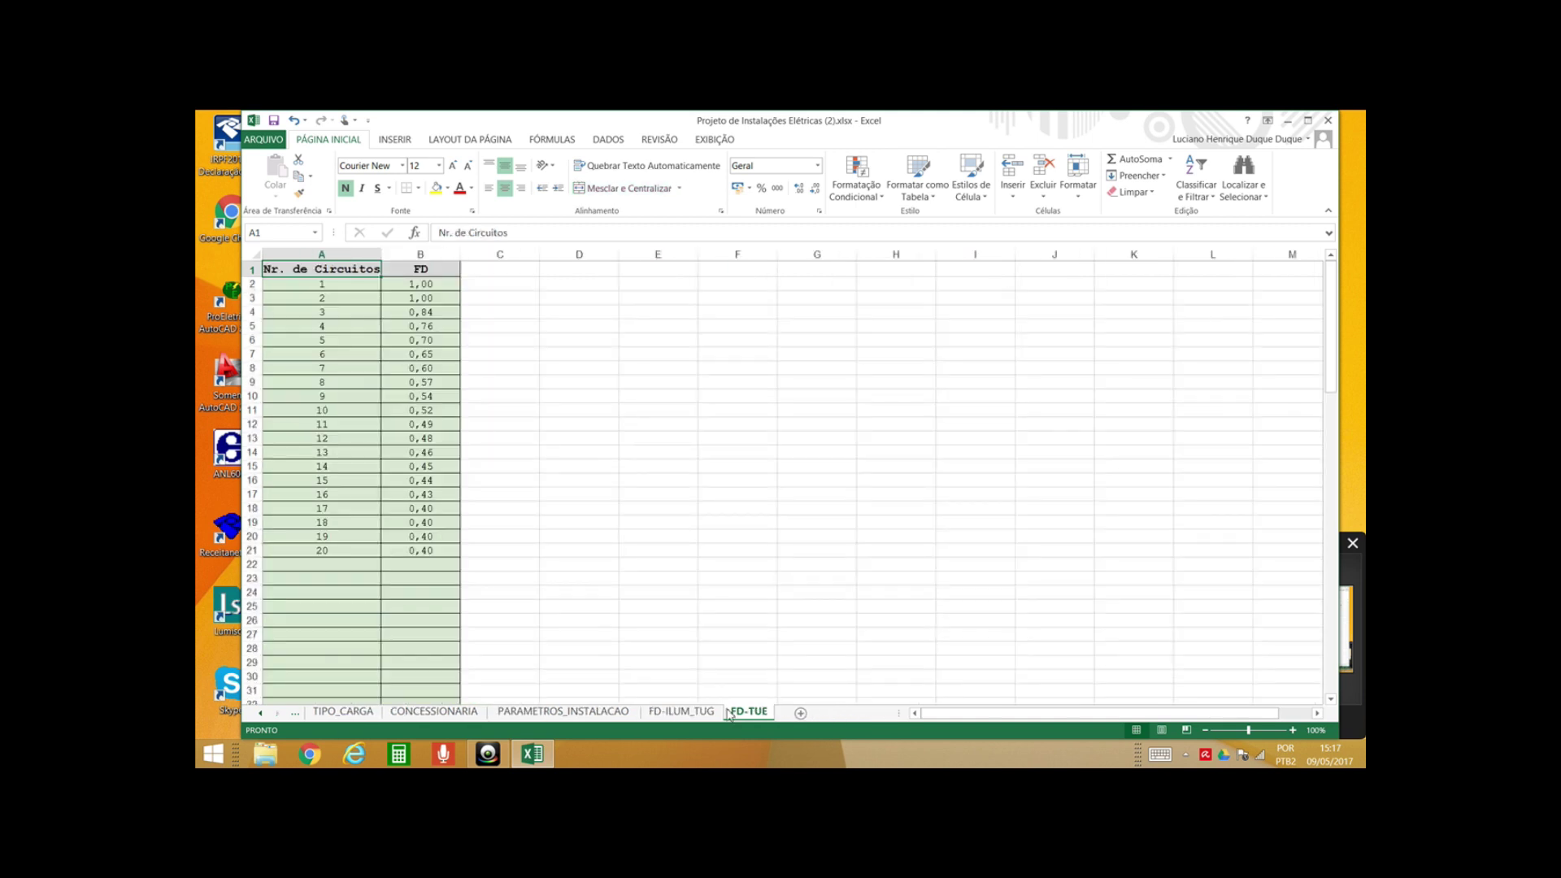
Revisit the TIPO_CARGA and TIPO_AMBIENTE sheets and return to the PROJETO sheet
click(343, 712)
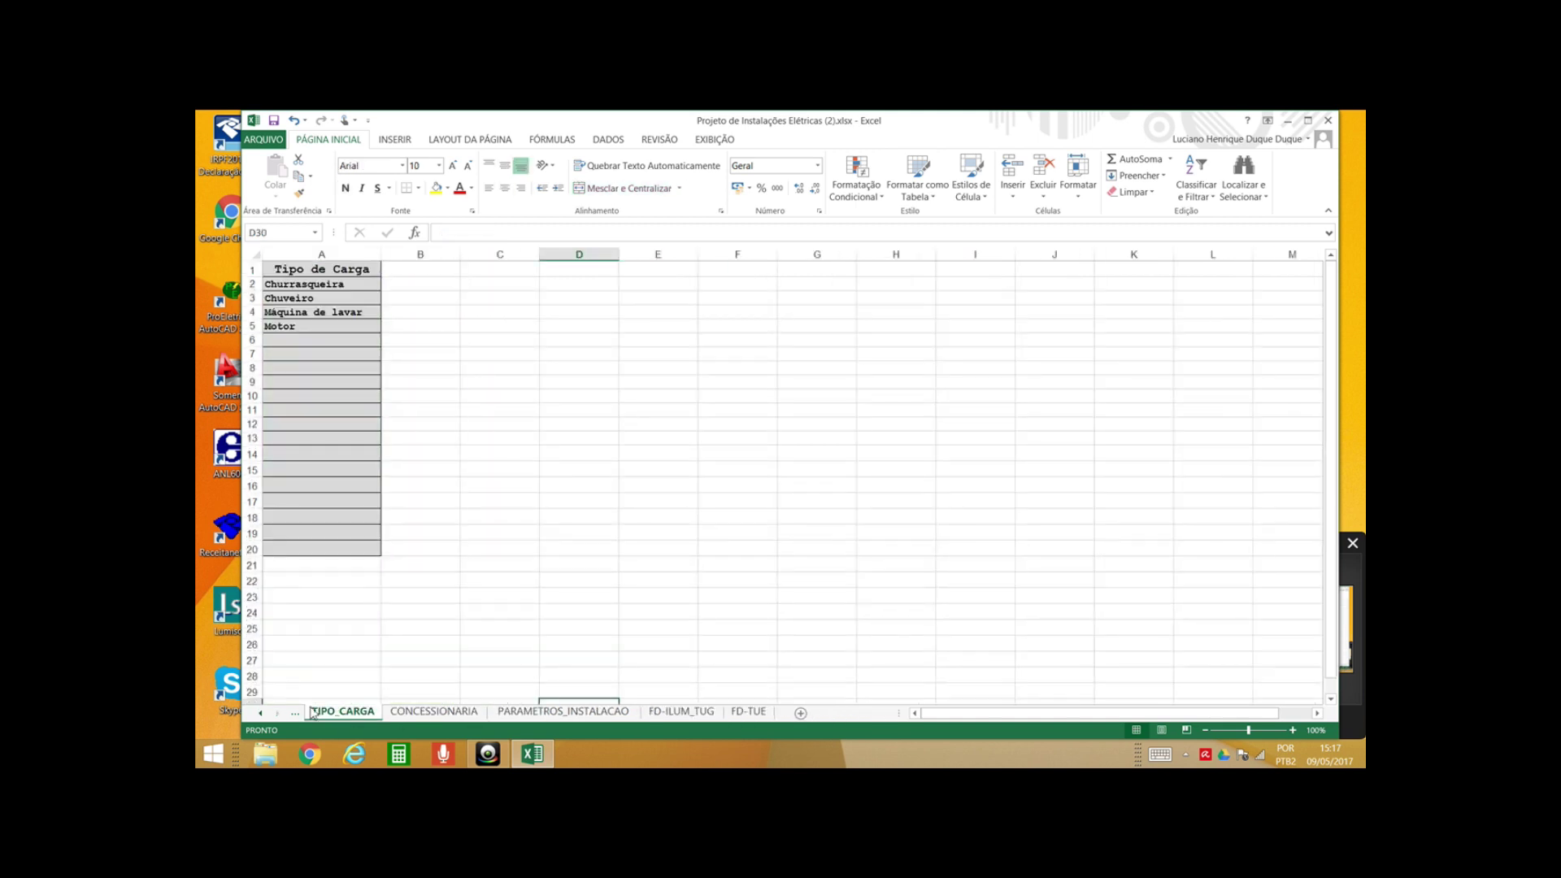
click(260, 712)
click(350, 712)
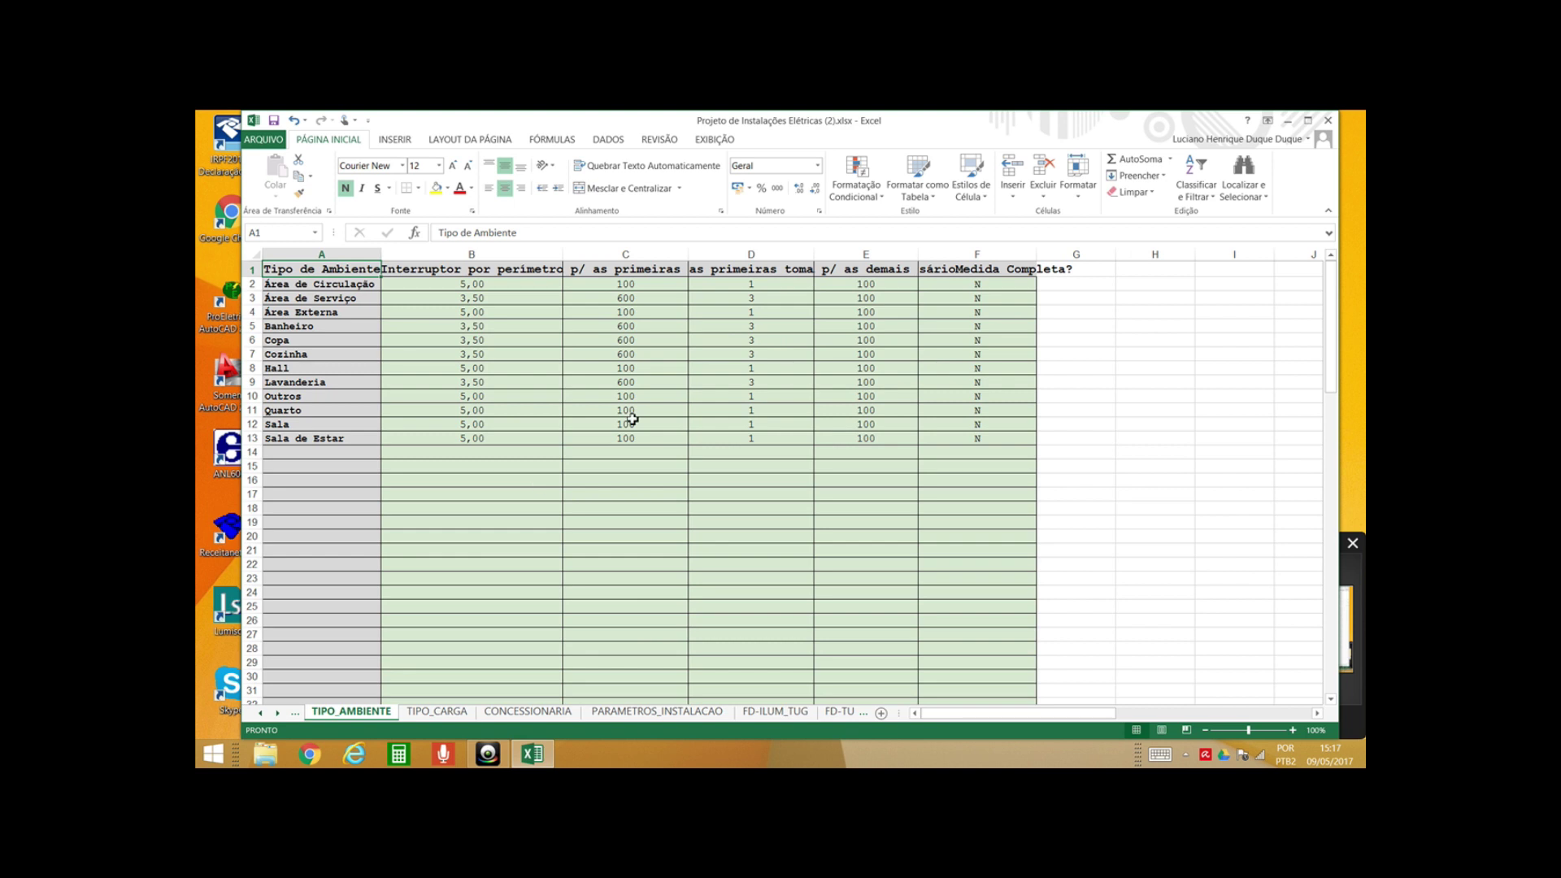
click(435, 711)
click(260, 712)
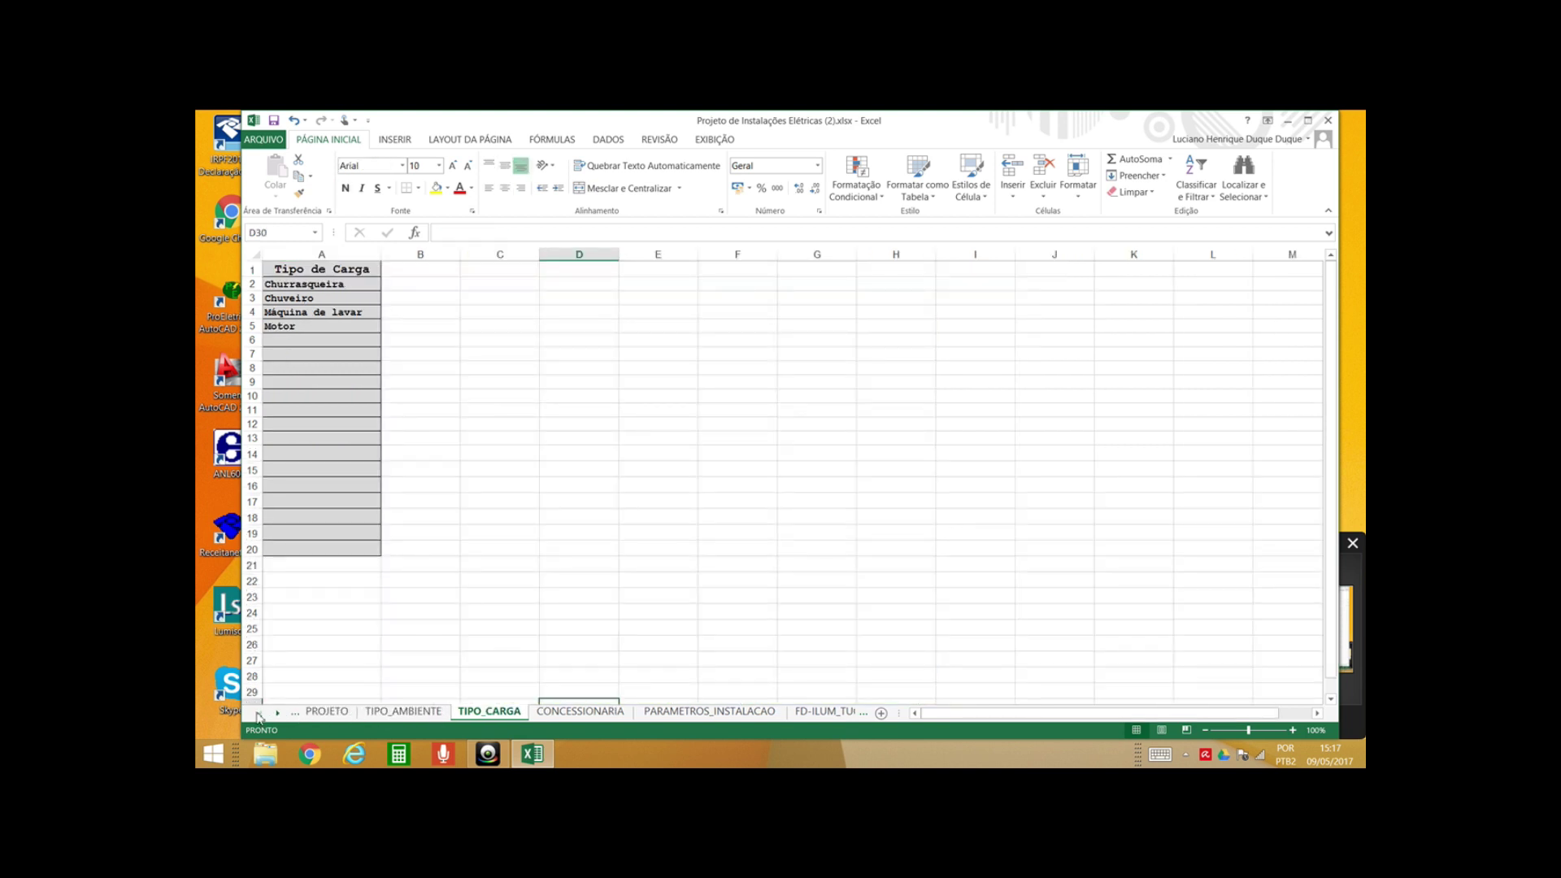
click(334, 712)
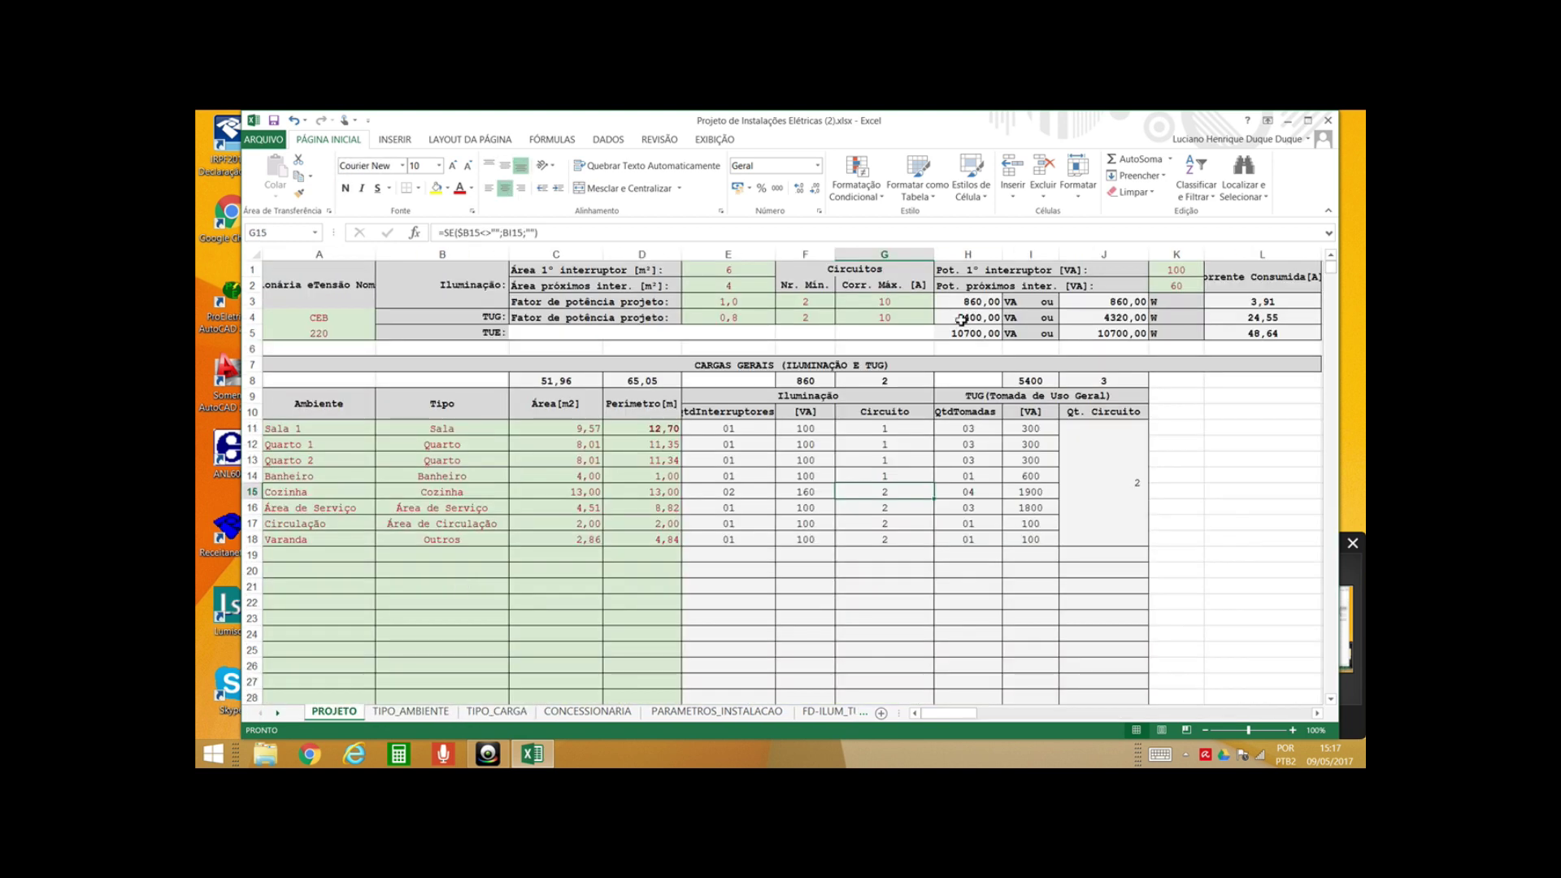
Look over the PROJETO header from the maximum TUG circuit current to the demand factor, and minimize the workbook window
click(931, 317)
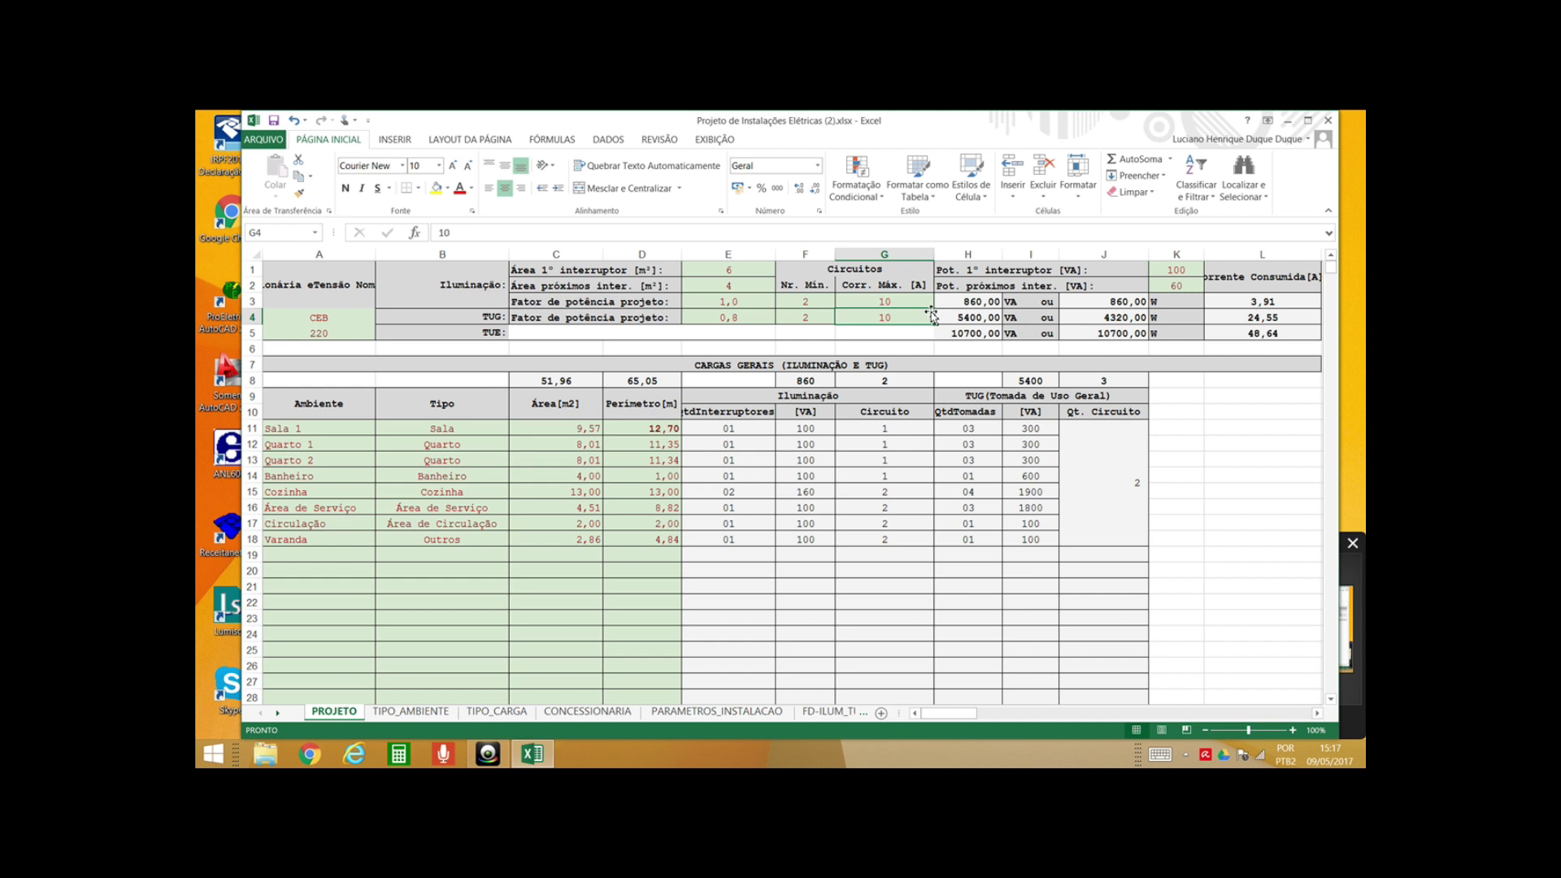
key(Right)
key(Right)
key(Right)
key(Right)
key(Right)
key(Right)
key(Right)
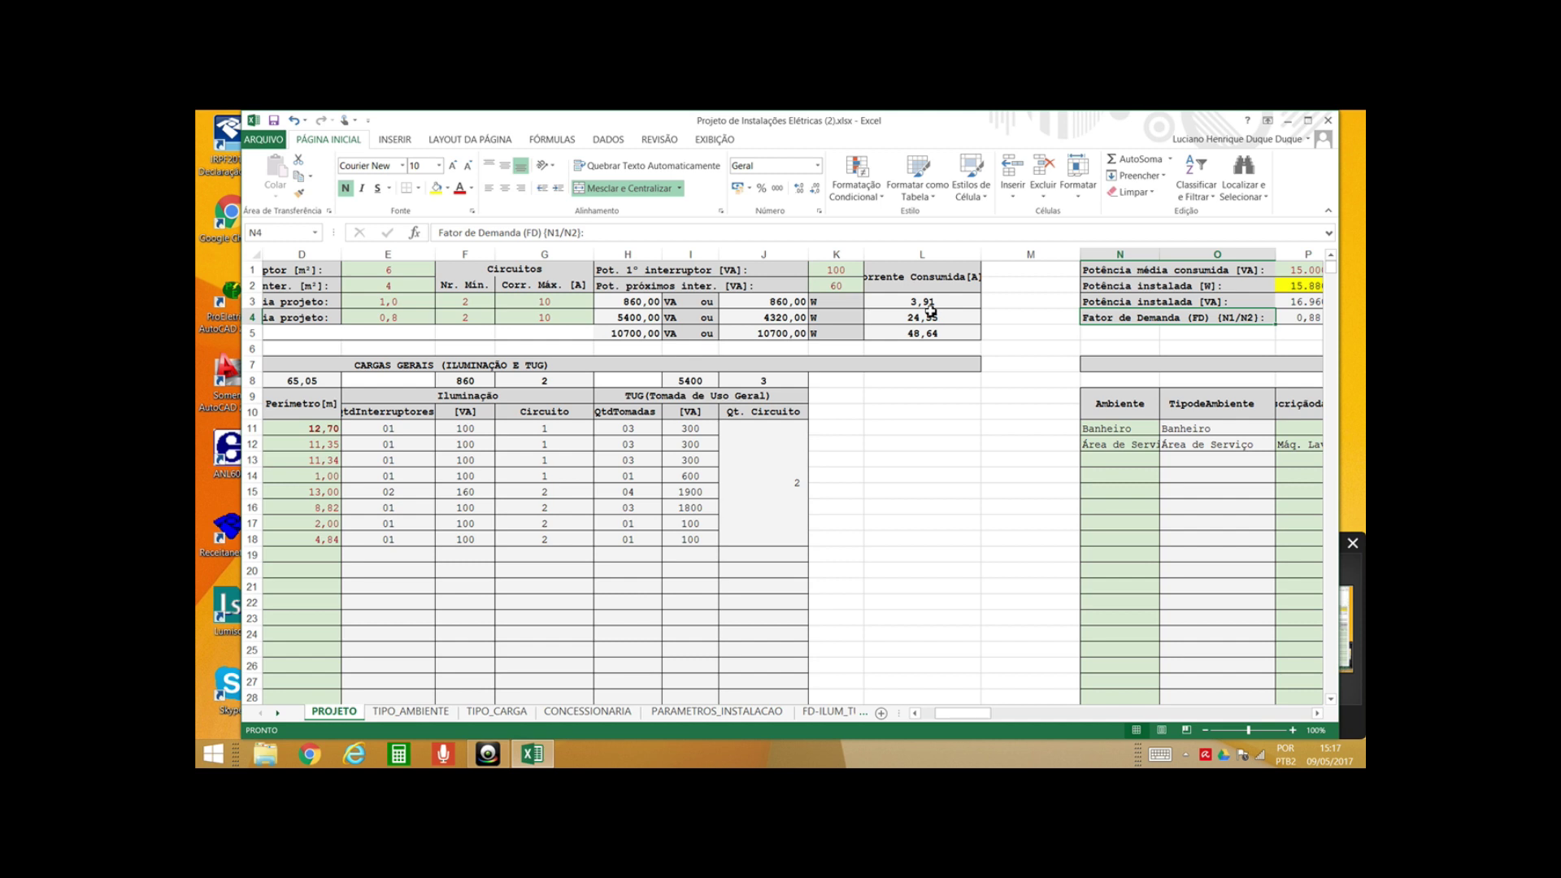
click(1288, 121)
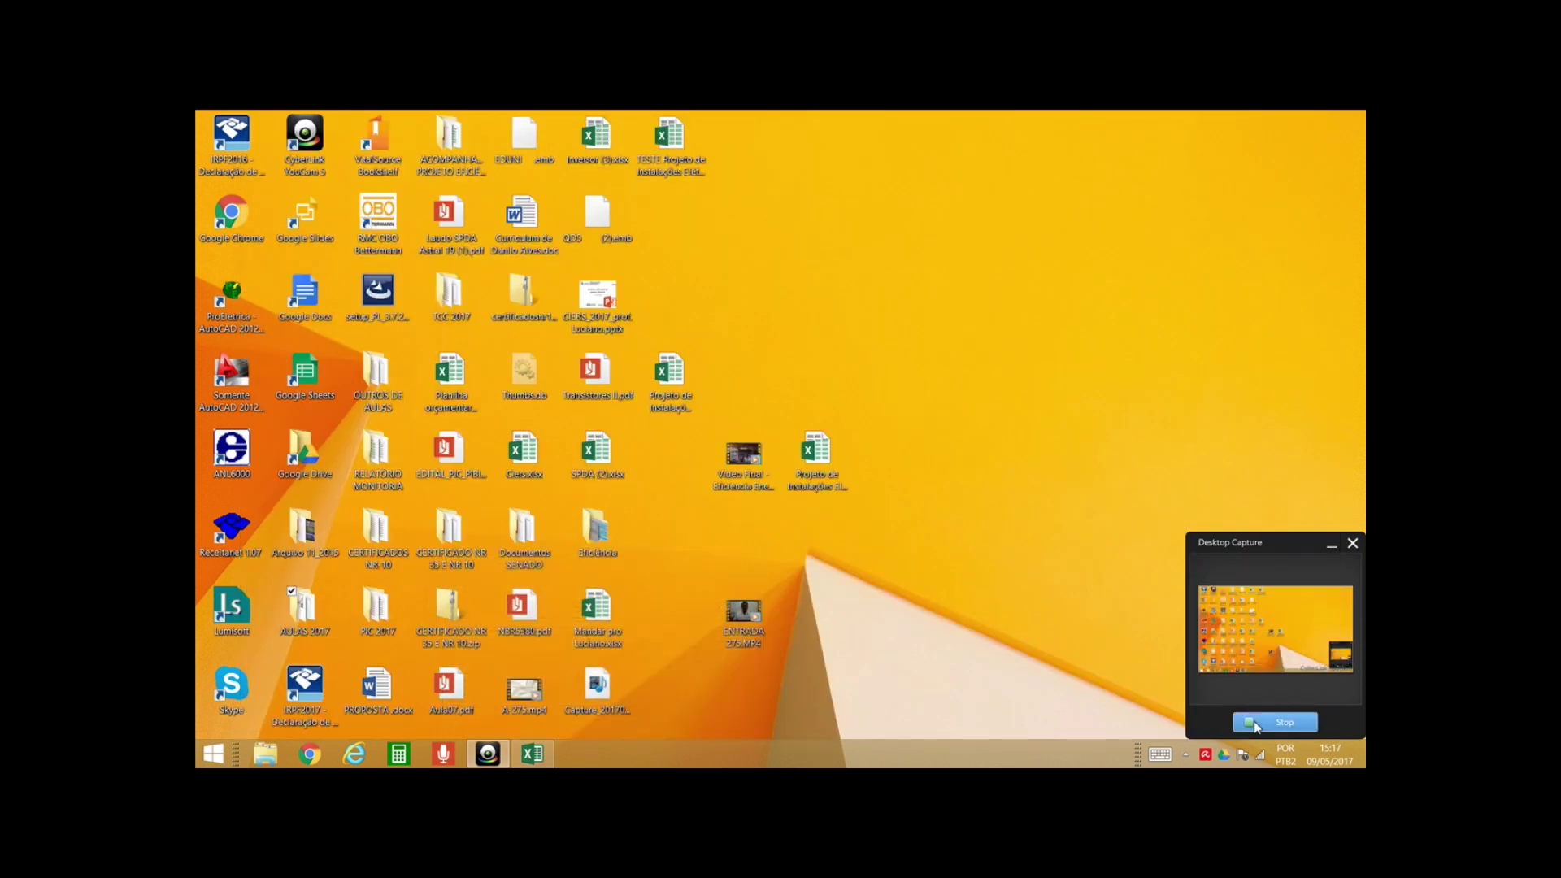